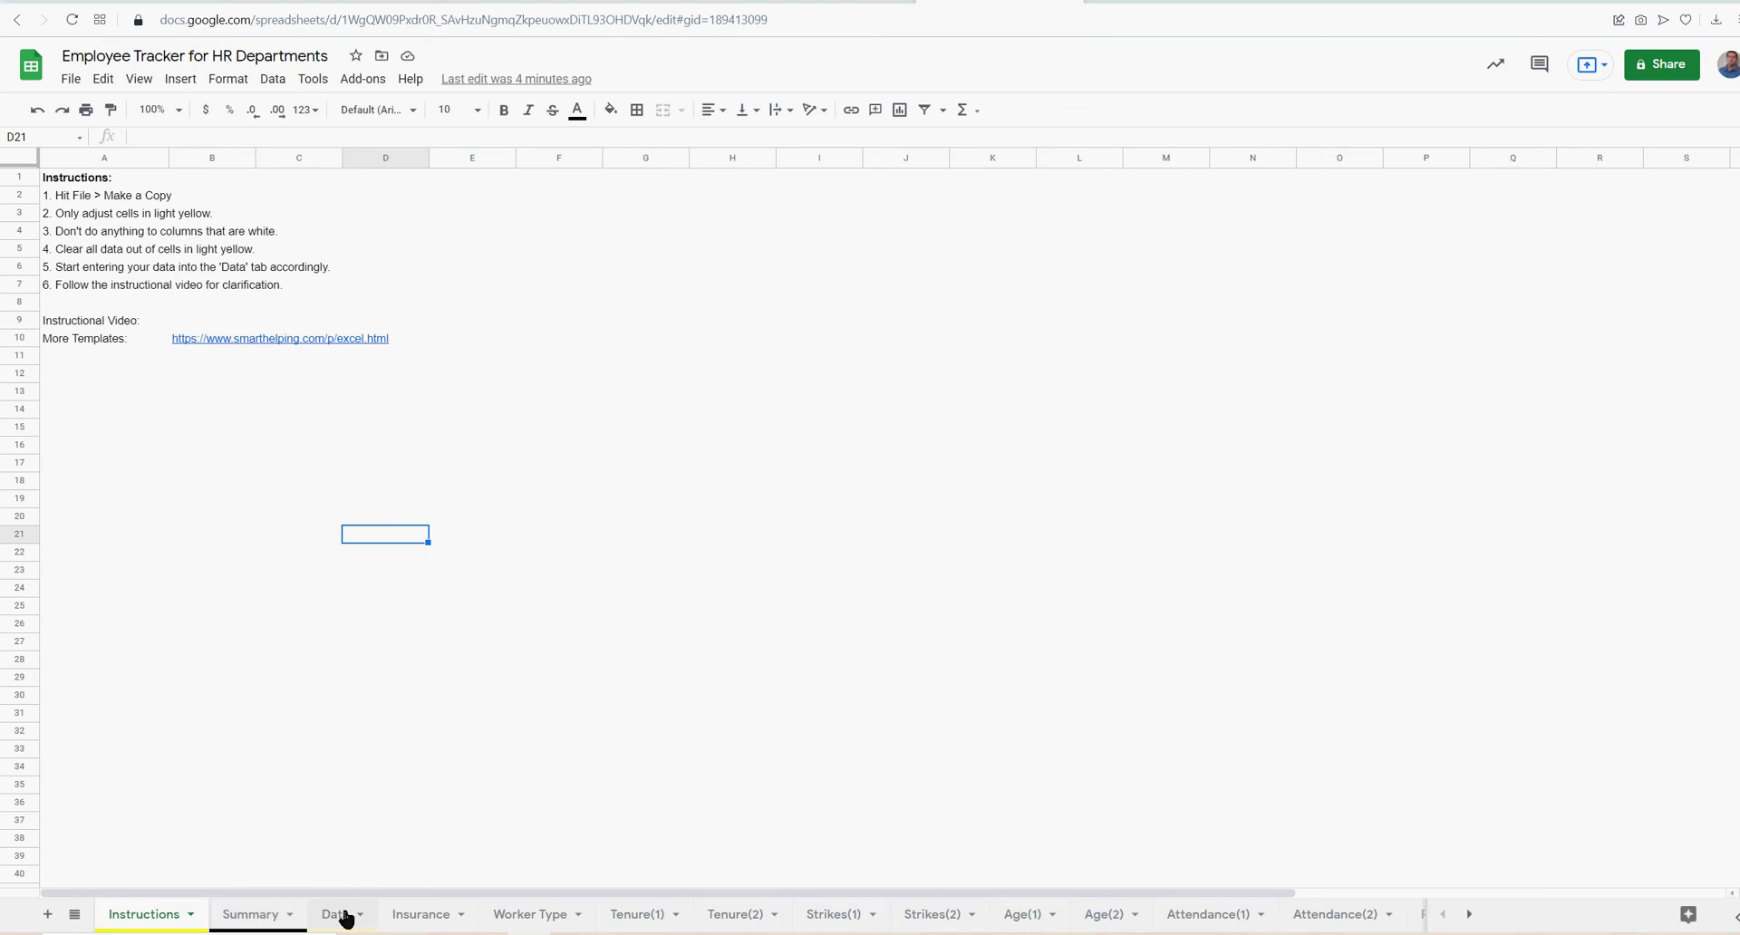
Look over the Summary sheet and the Data sheet's entry columns and calculated columns, from Employee ID through vacation days allotted
{"action": "left_click", "coordinate": [259, 920]}
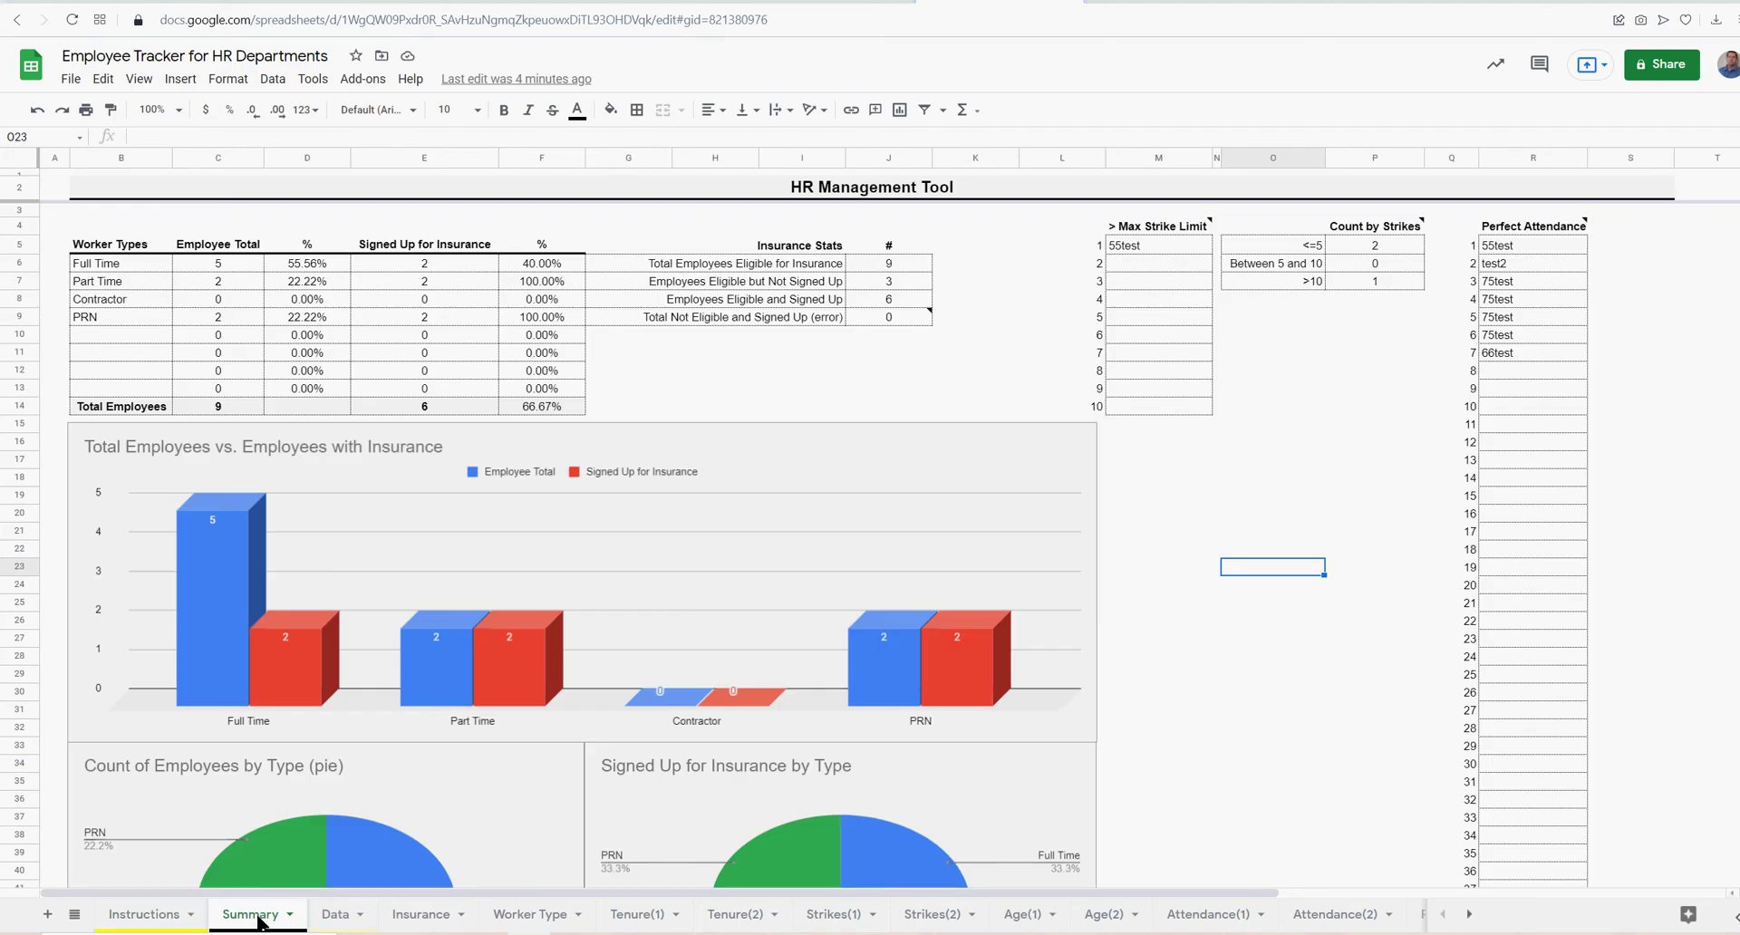
{"action": "left_click", "coordinate": [344, 915]}
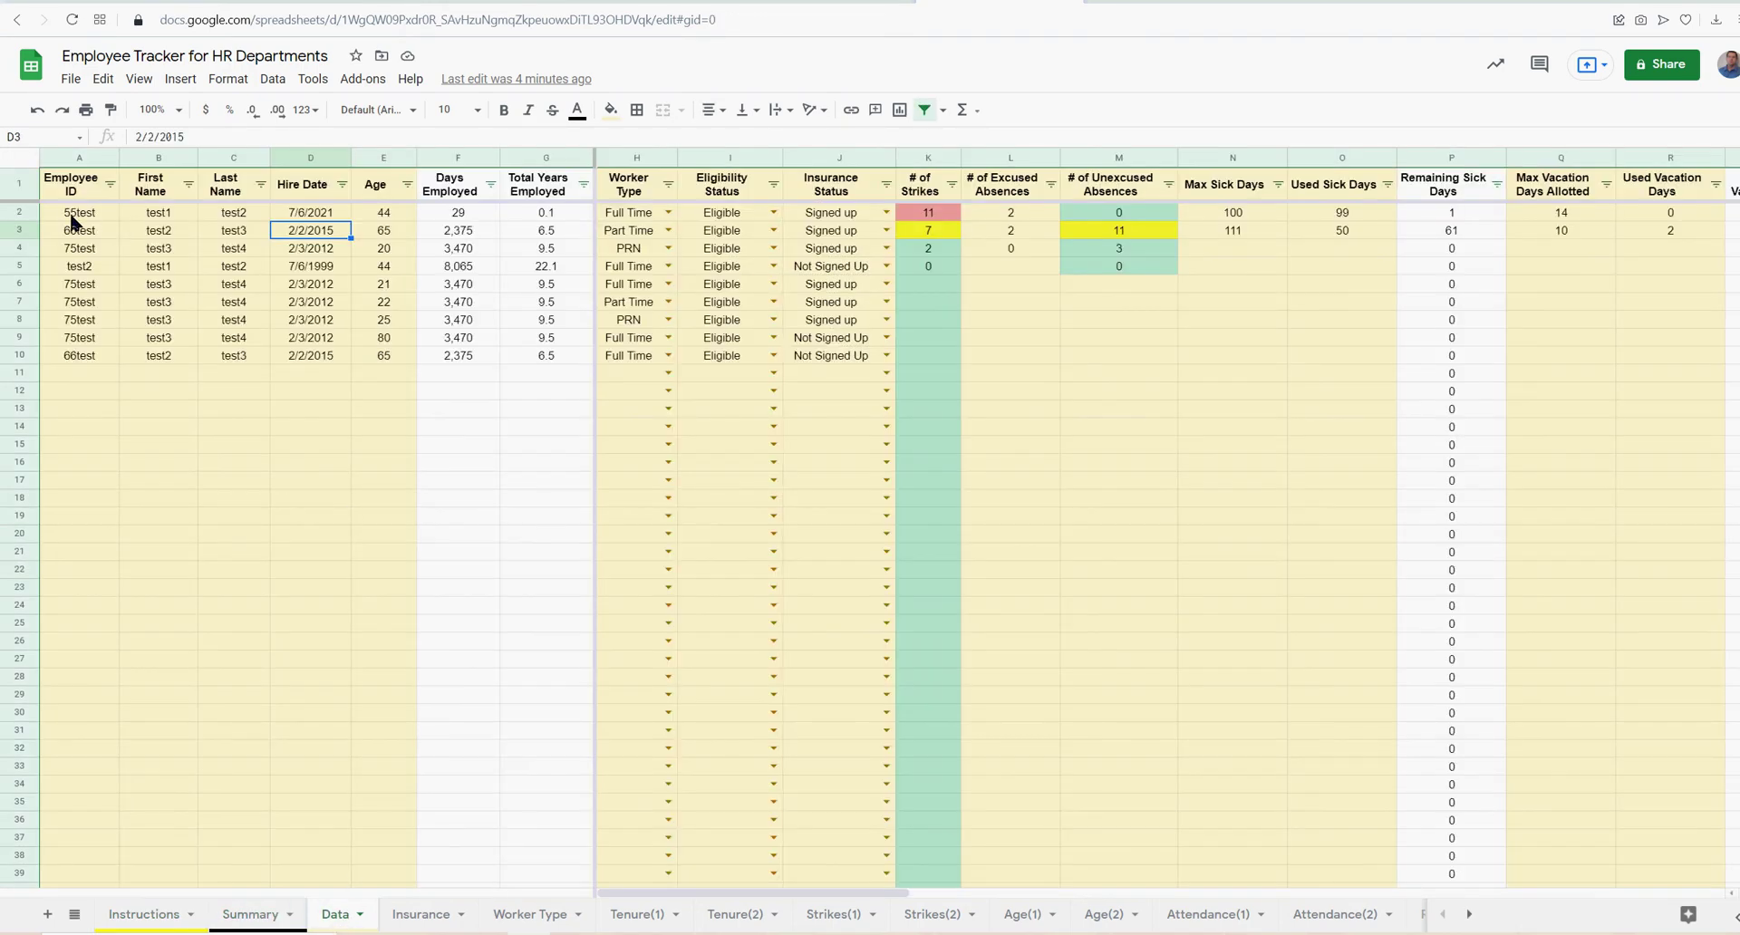
{"action": "left_click_drag", "start_coordinate": [77, 218], "coordinate": [377, 436]}
{"action": "left_click_drag", "start_coordinate": [640, 219], "coordinate": [855, 424]}
{"action": "left_click_drag", "start_coordinate": [942, 214], "coordinate": [1330, 435]}
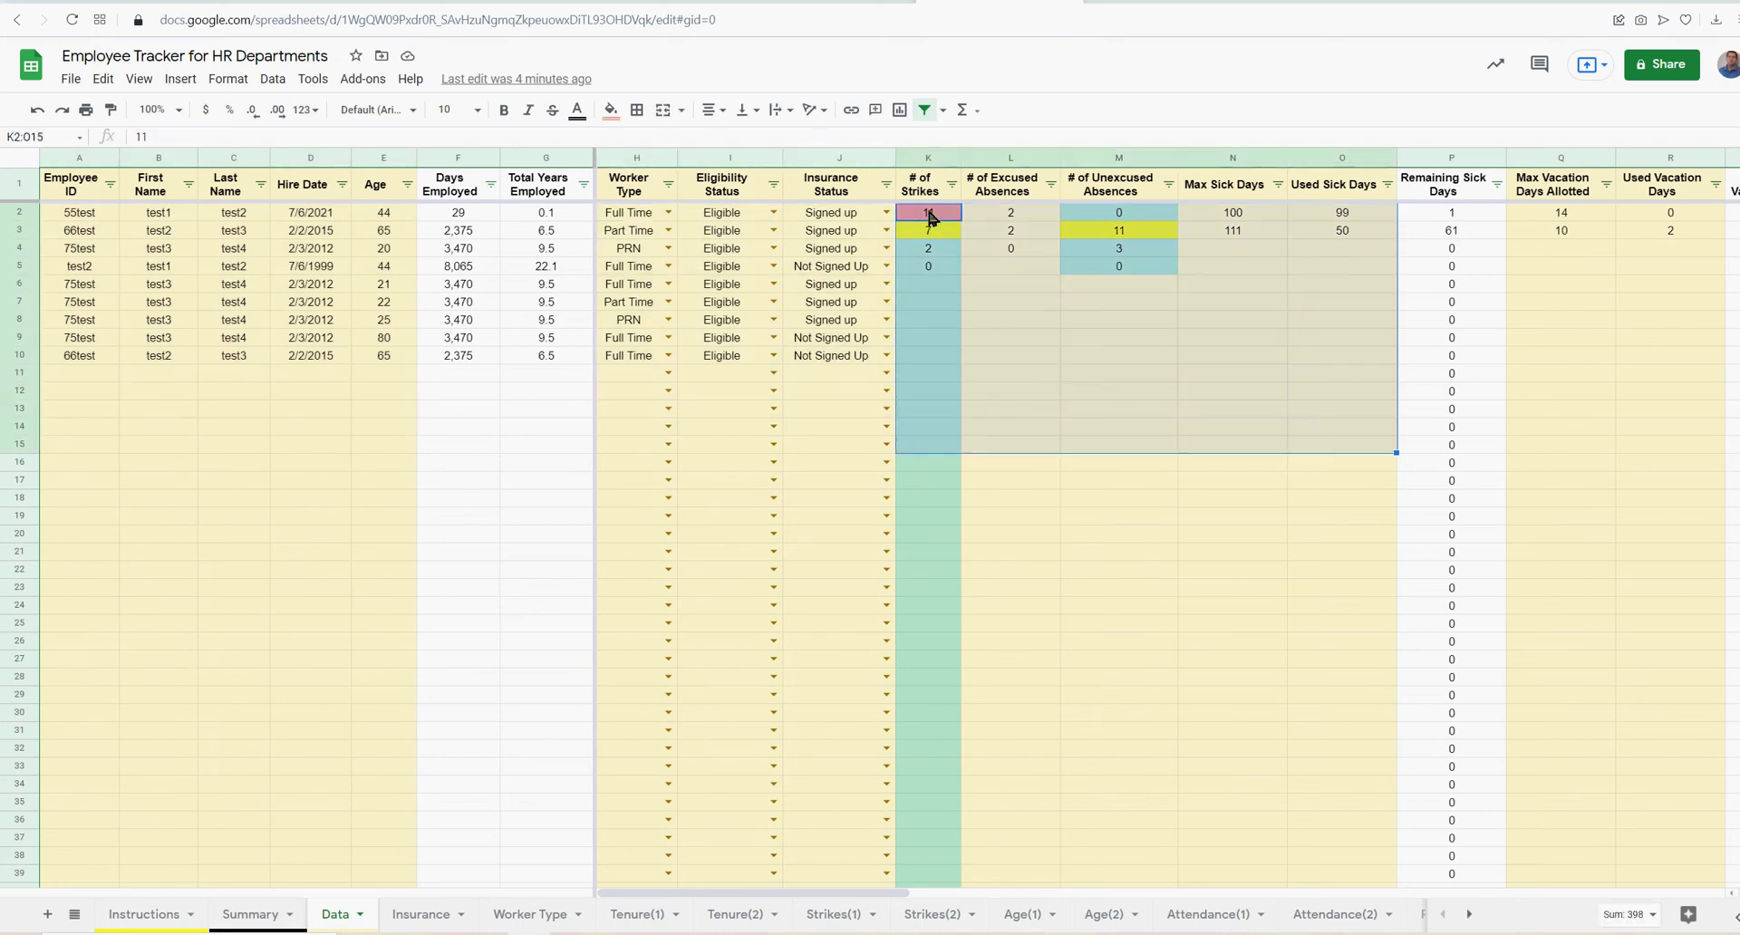
{"action": "left_click_drag", "start_coordinate": [465, 212], "coordinate": [553, 412]}
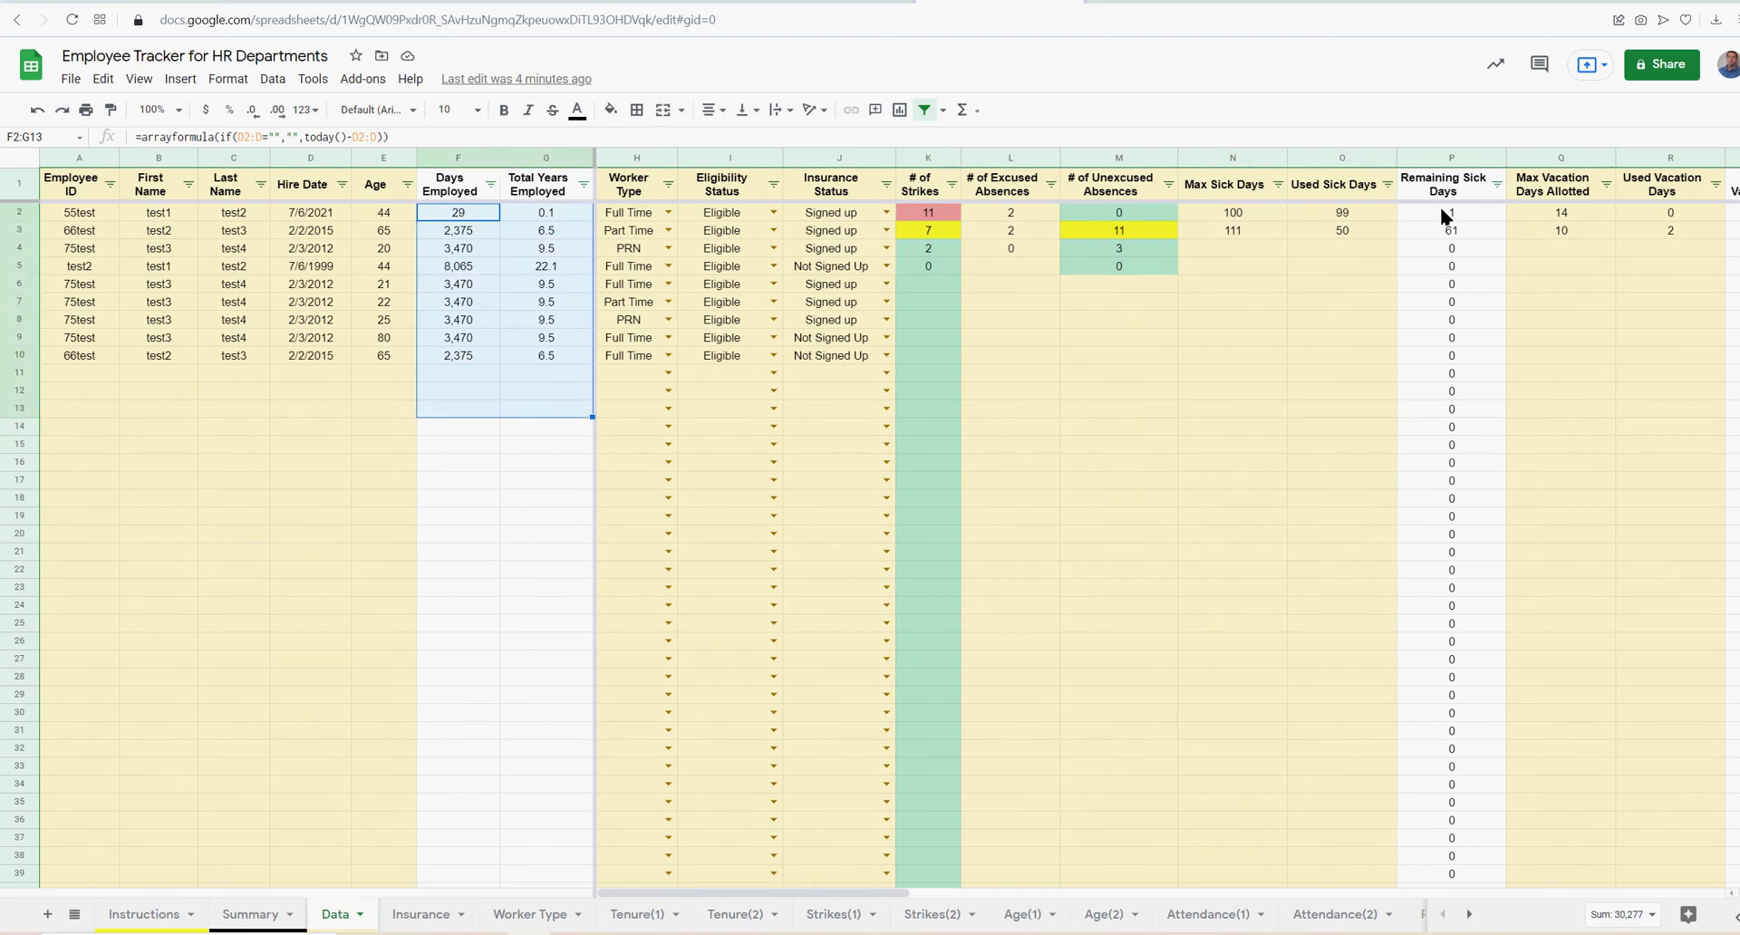
{"action": "left_click_drag", "start_coordinate": [1439, 213], "coordinate": [1459, 376]}
{"action": "left_click", "coordinate": [1568, 214]}
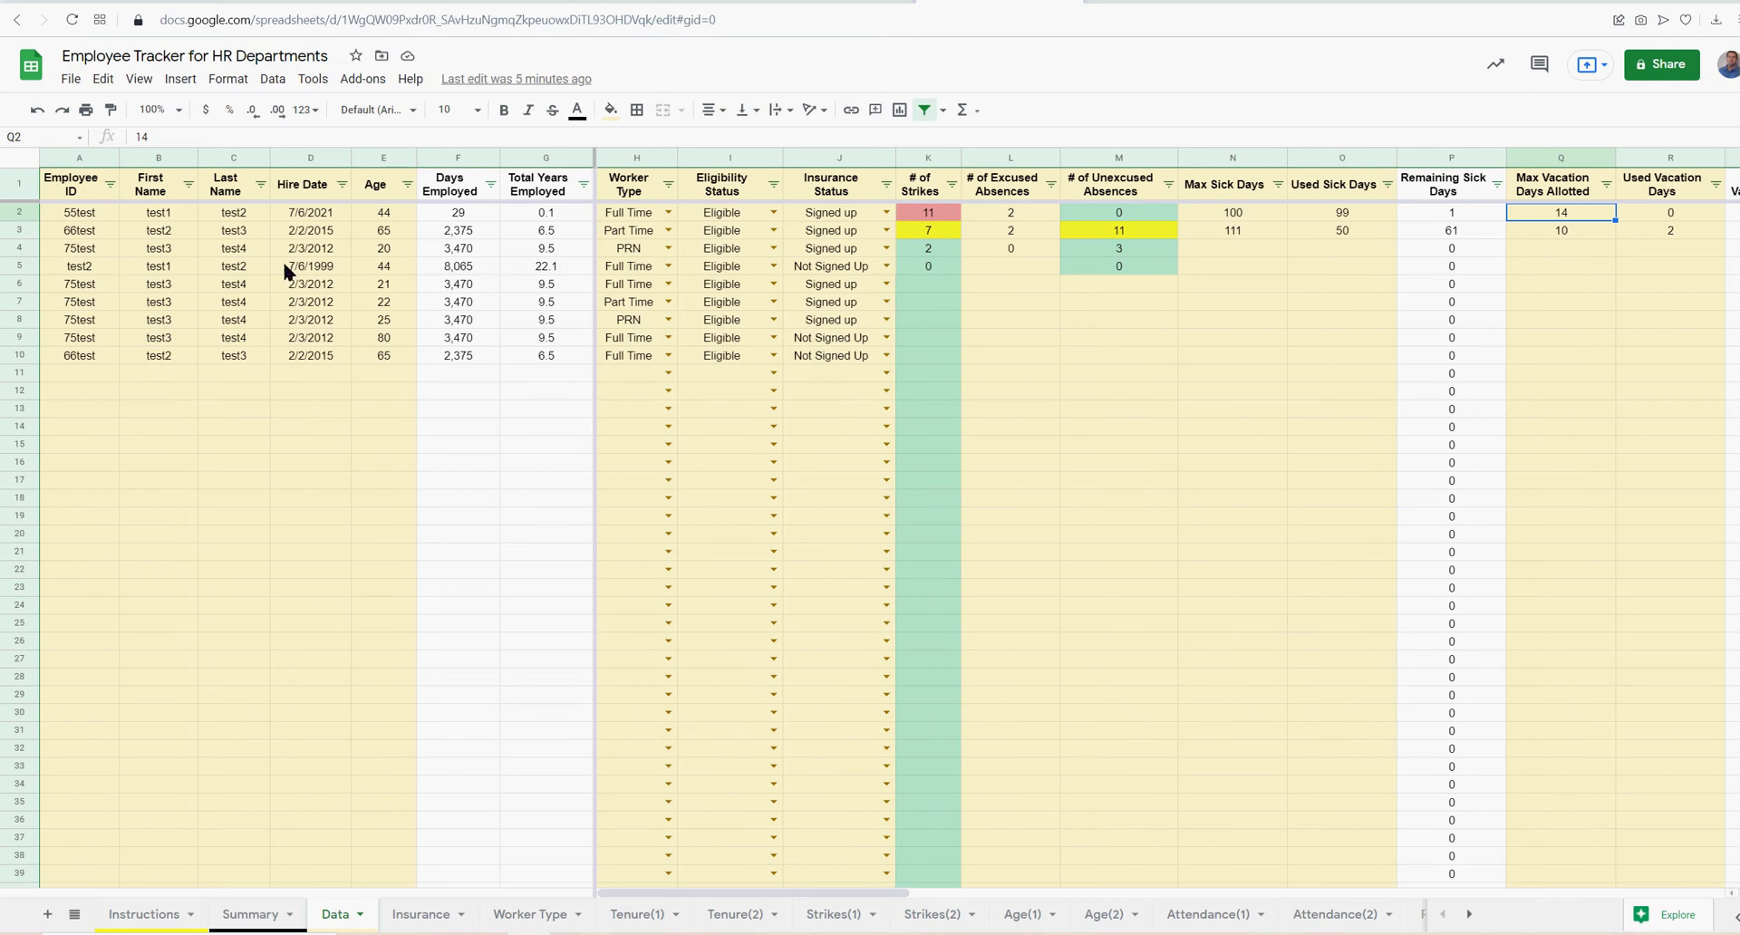
Examine the Worker Type choices and the eligibility status for the first employee on the Data sheet
{"action": "left_click", "coordinate": [651, 218]}
{"action": "left_click", "coordinate": [668, 212]}
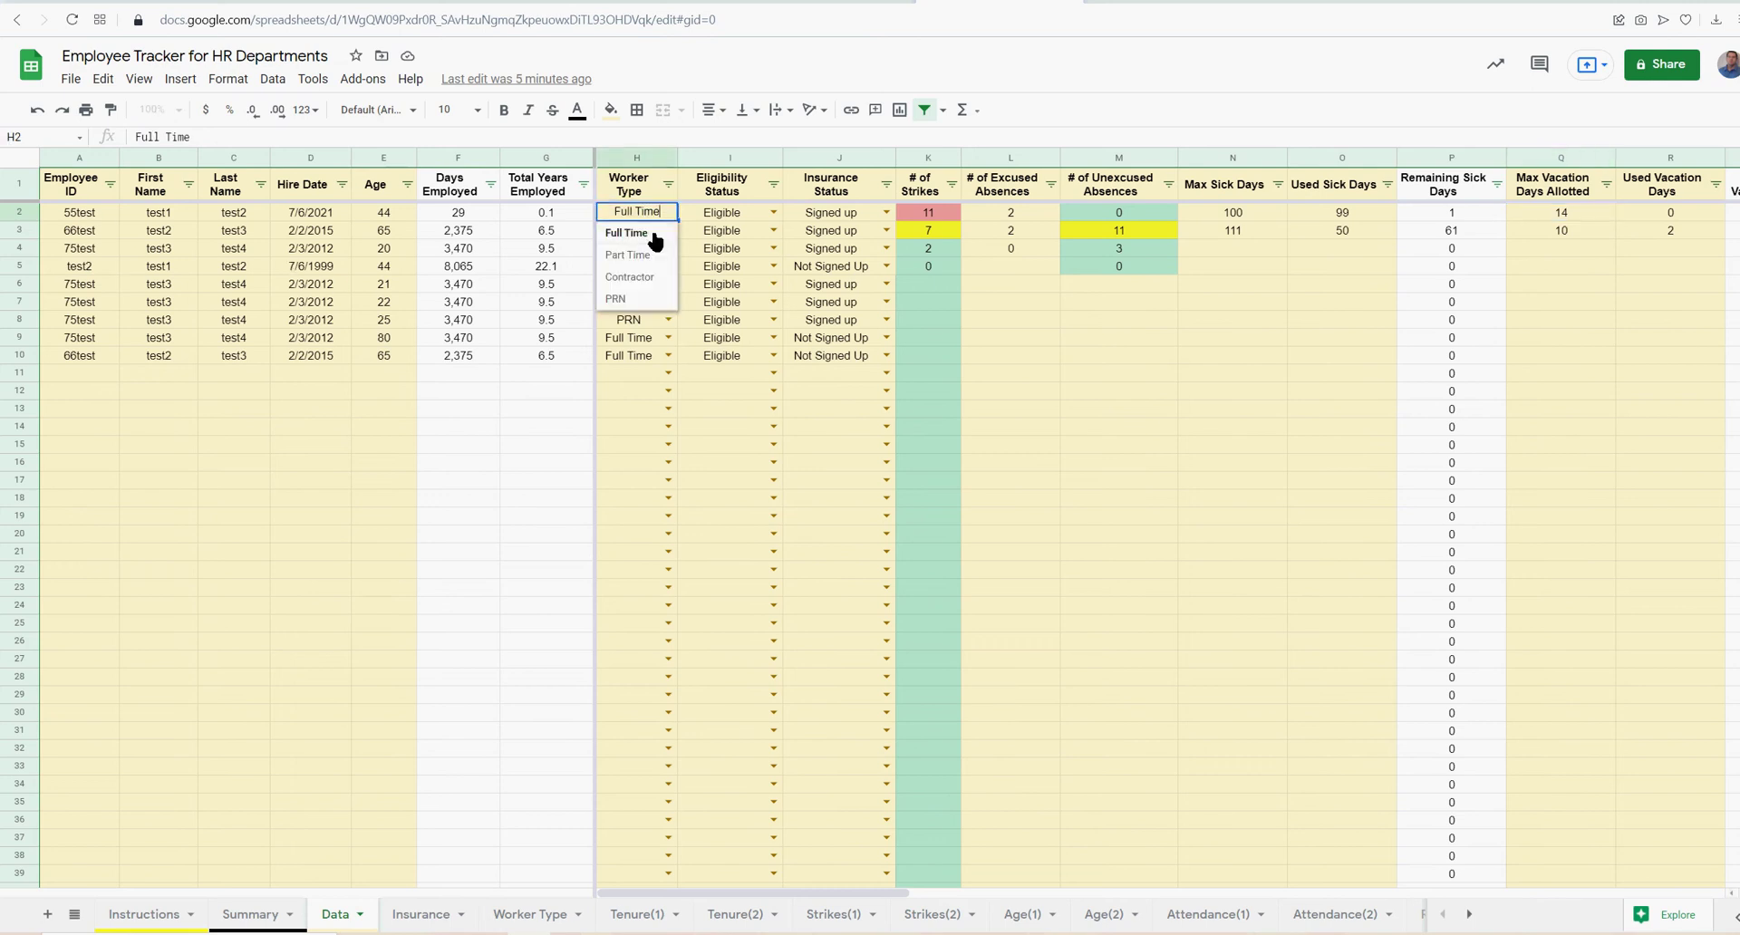
{"action": "left_click", "coordinate": [631, 357]}
{"action": "left_click", "coordinate": [740, 215]}
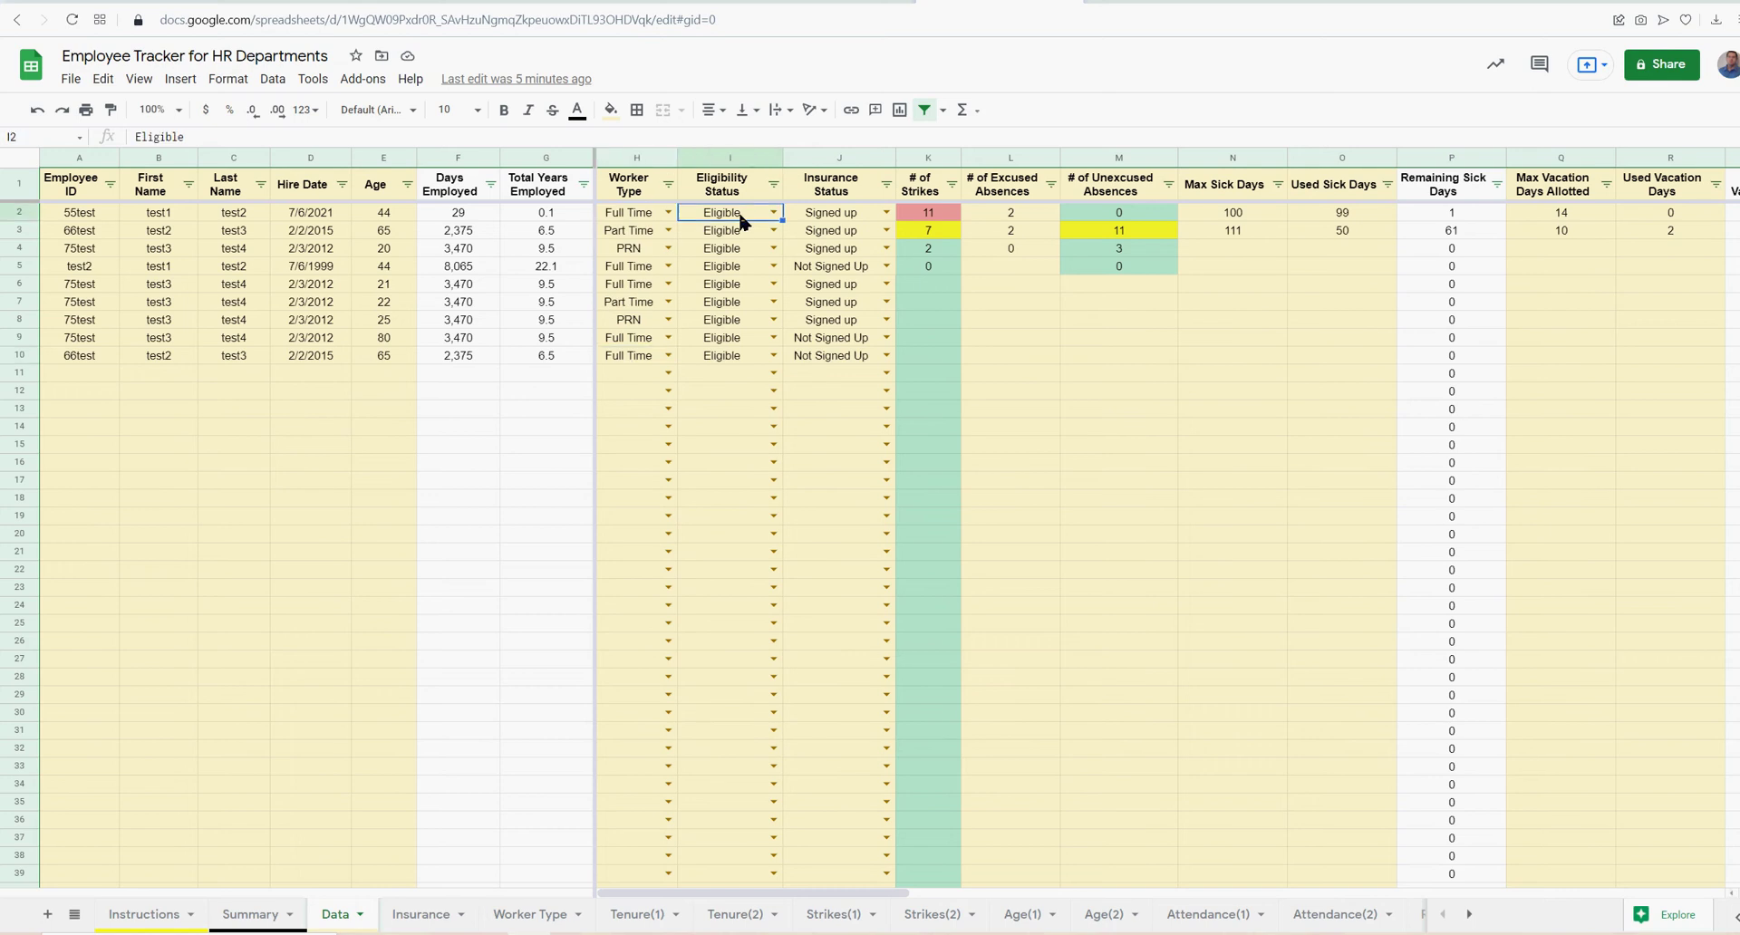
Rename the Eligibility Status header in I1 to "Insurance Eligibility Status" and widen column I so the header fits on two lines
{"action": "left_click", "coordinate": [744, 188]}
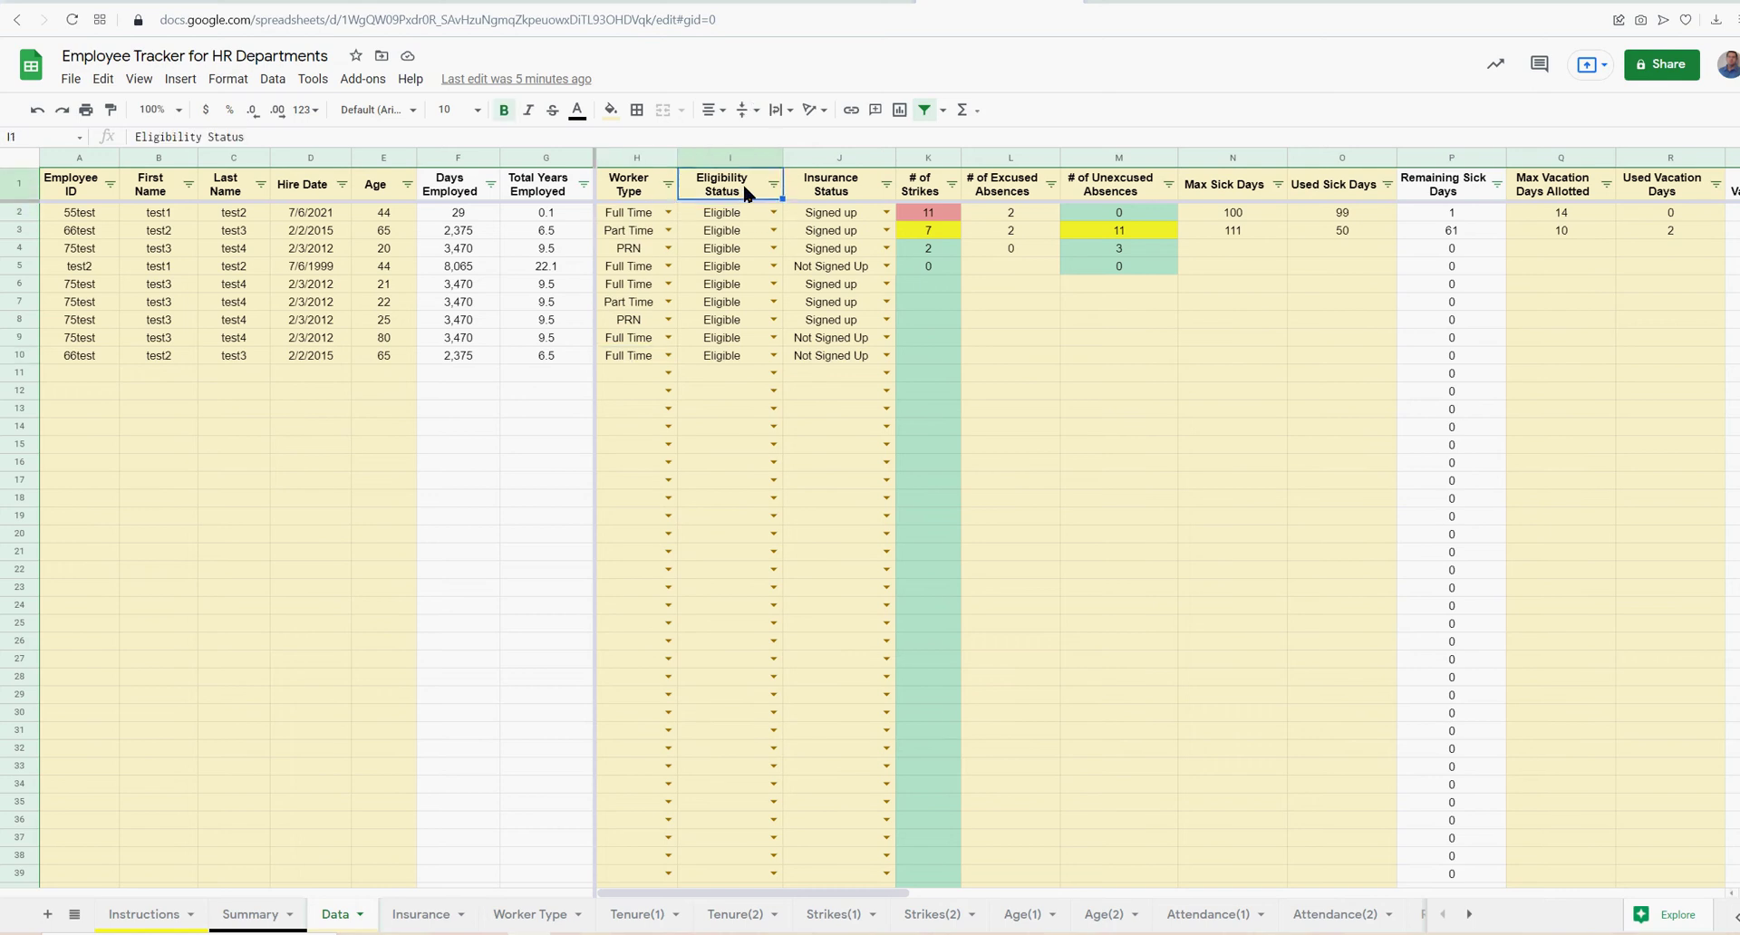
{"action": "left_click", "coordinate": [138, 137]}
{"action": "type", "text": "Insurance"}
{"action": "key", "text": "Return"}
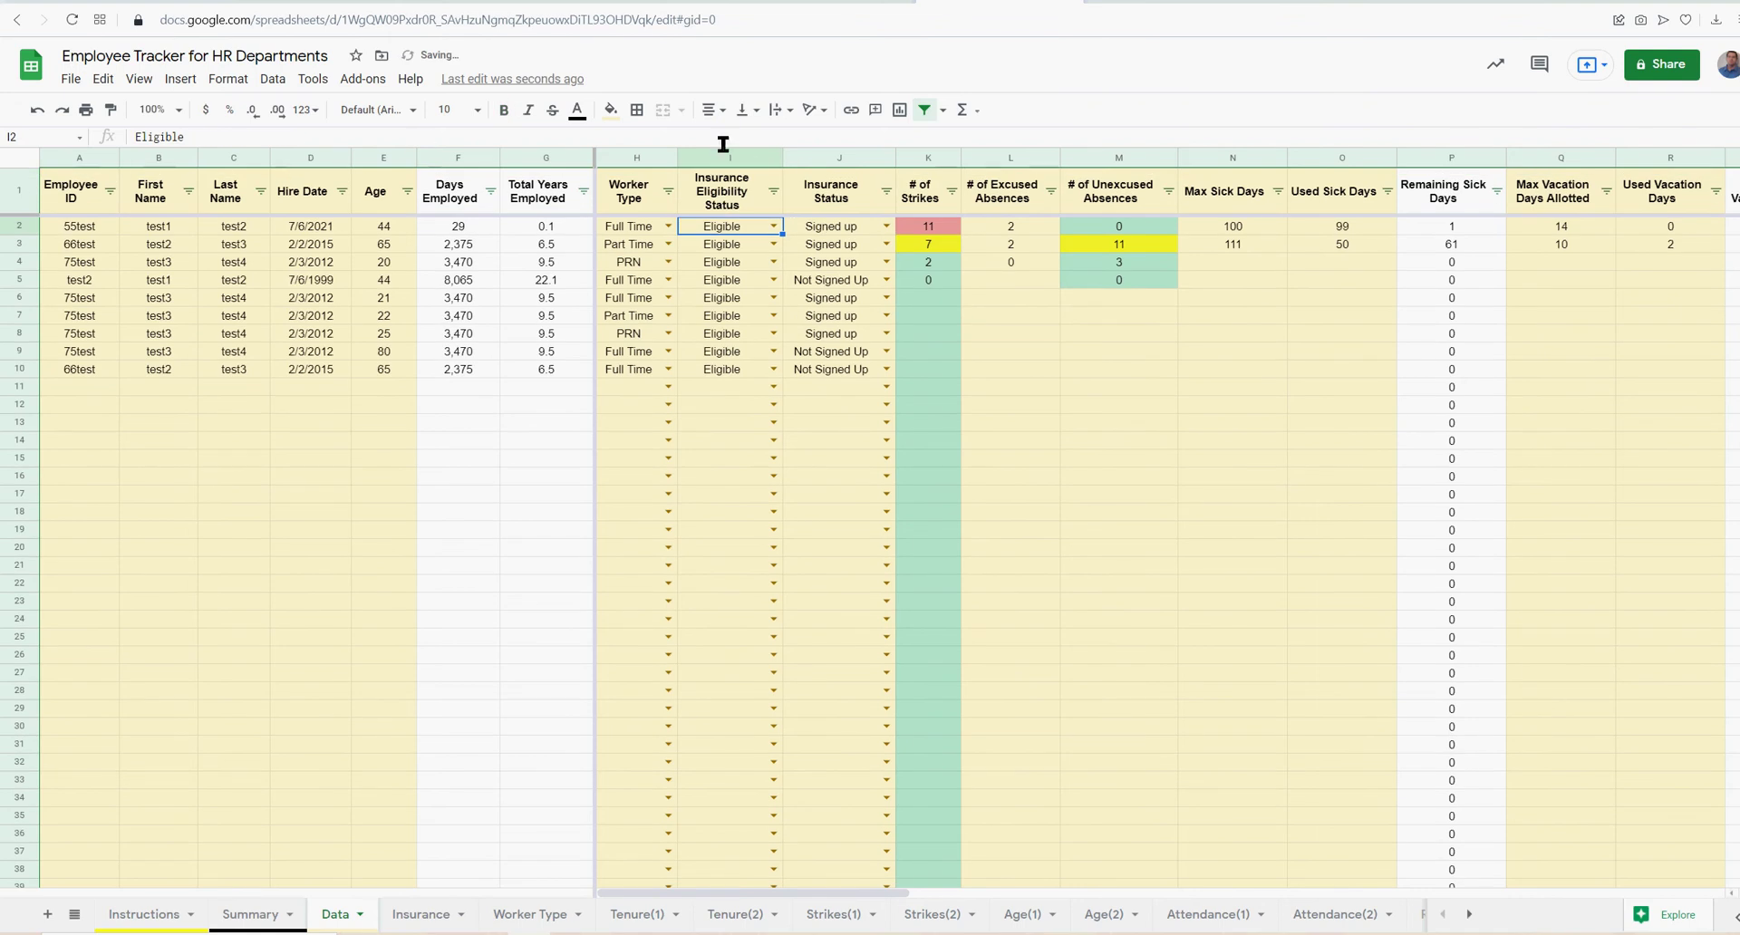
{"action": "left_click_drag", "start_coordinate": [783, 155], "coordinate": [794, 155]}
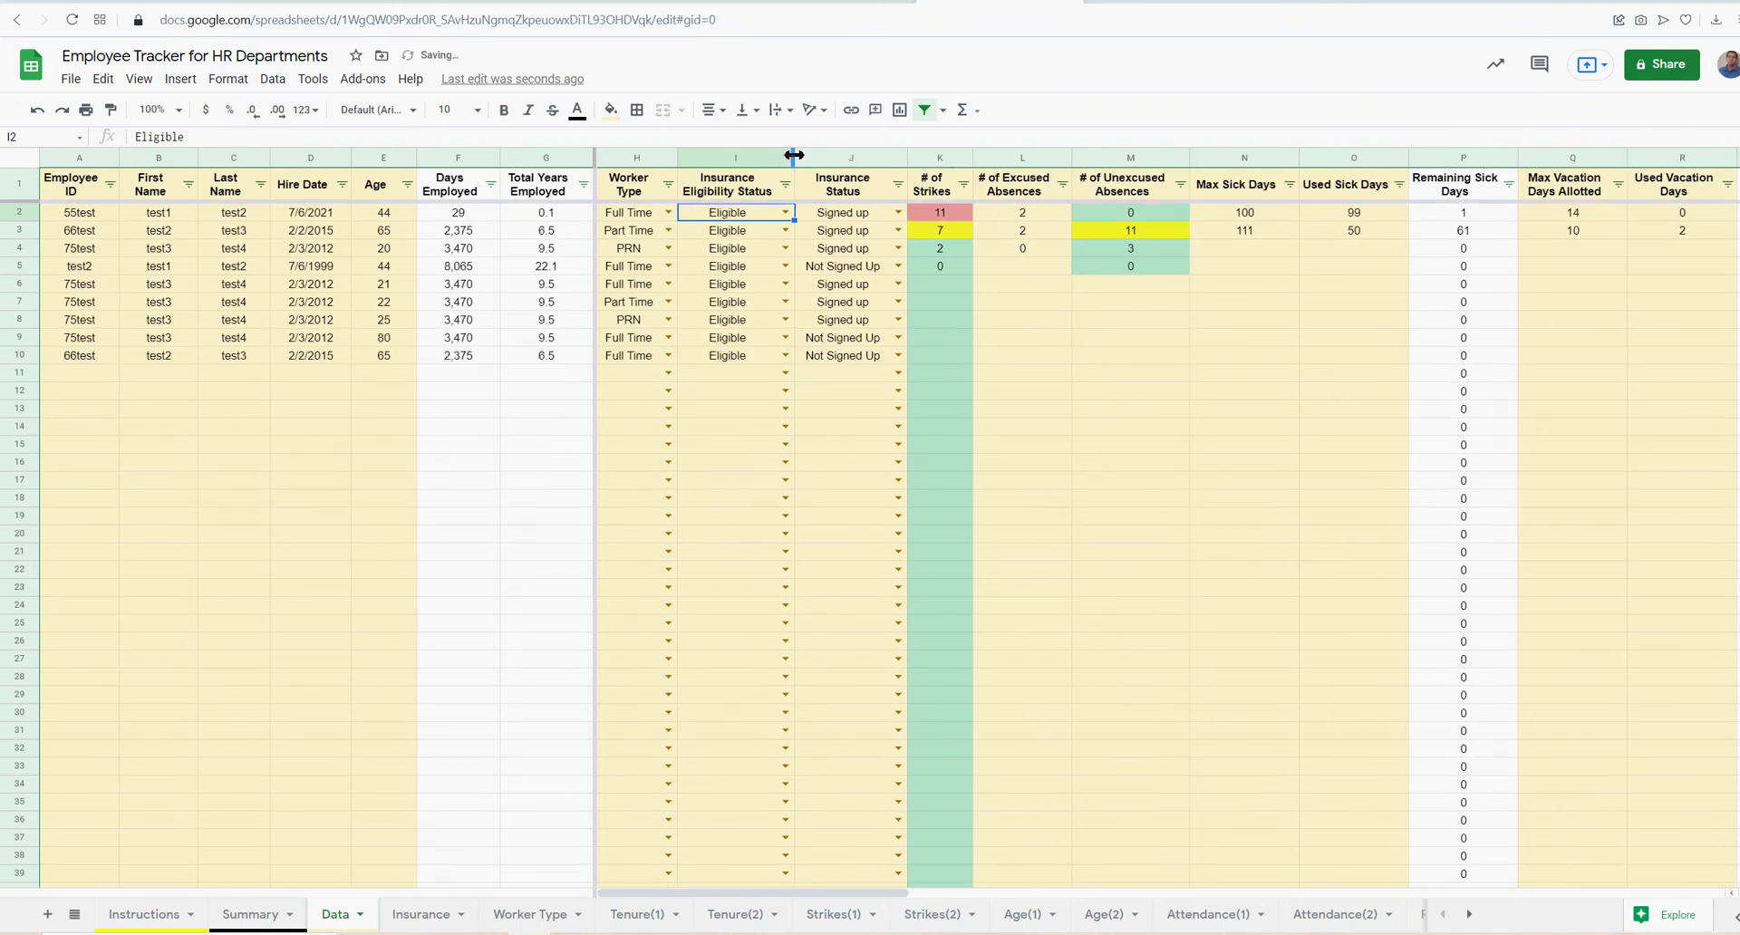
Examine the Data sheet's insurance eligibility and status, strikes, excused and unexcused absences, and sick day columns
{"action": "left_click", "coordinate": [735, 250]}
{"action": "left_click", "coordinate": [868, 210]}
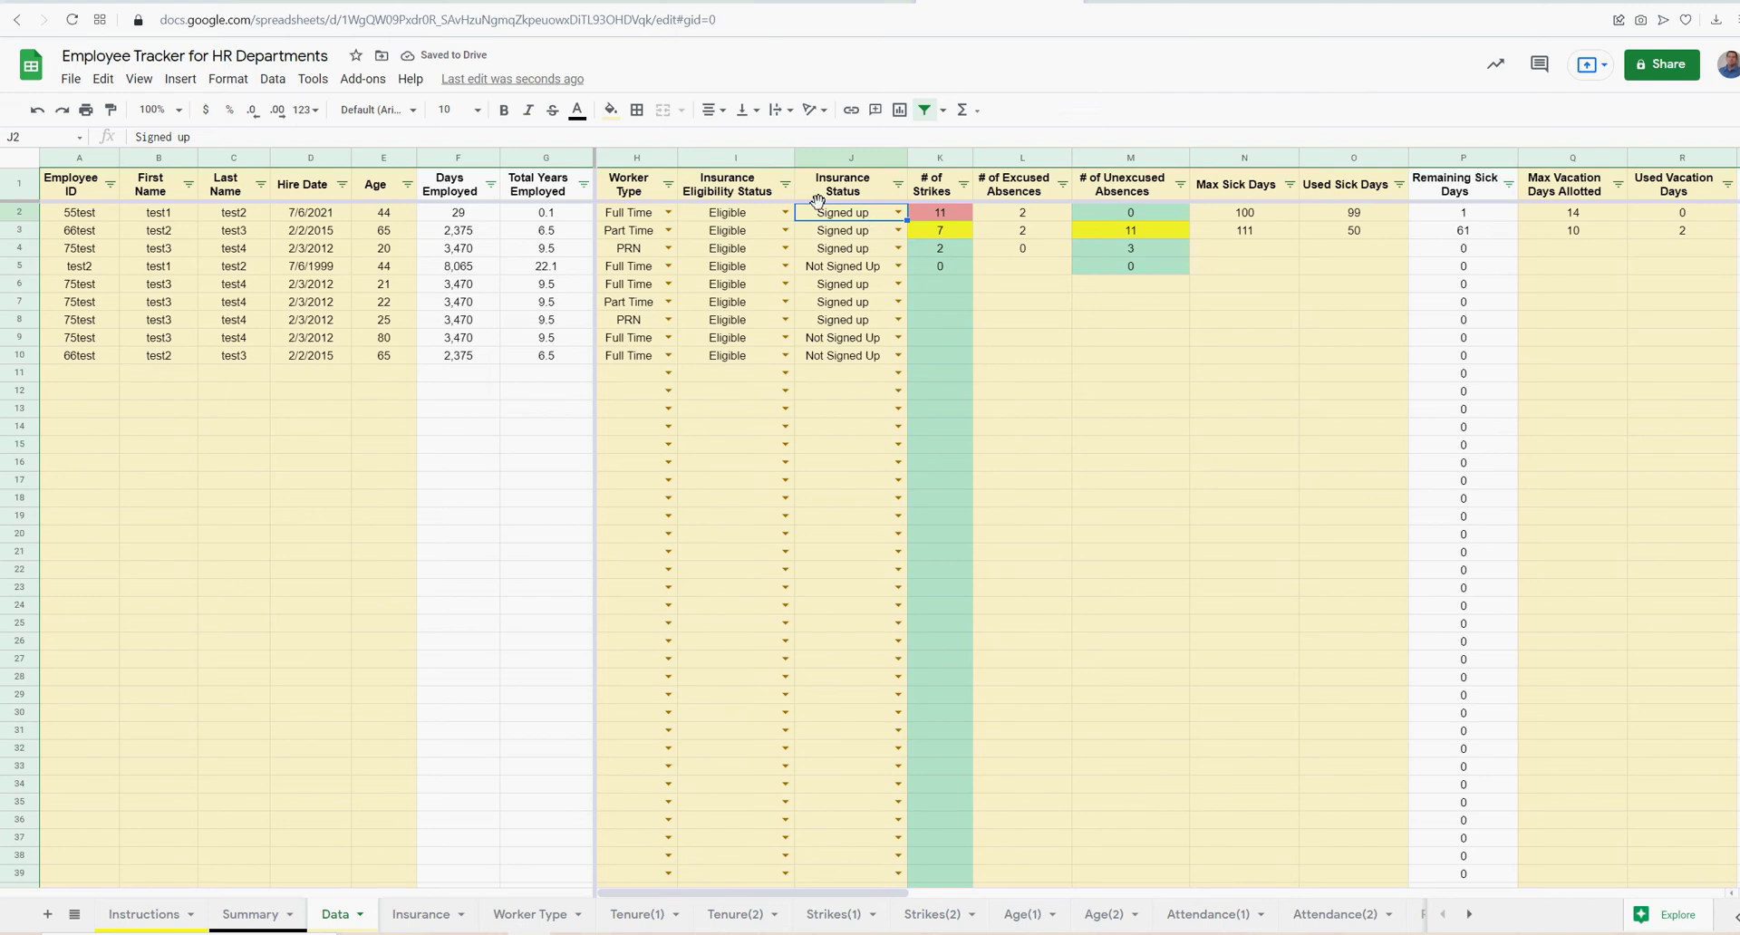
{"action": "left_click", "coordinate": [743, 194]}
{"action": "left_click", "coordinate": [851, 192]}
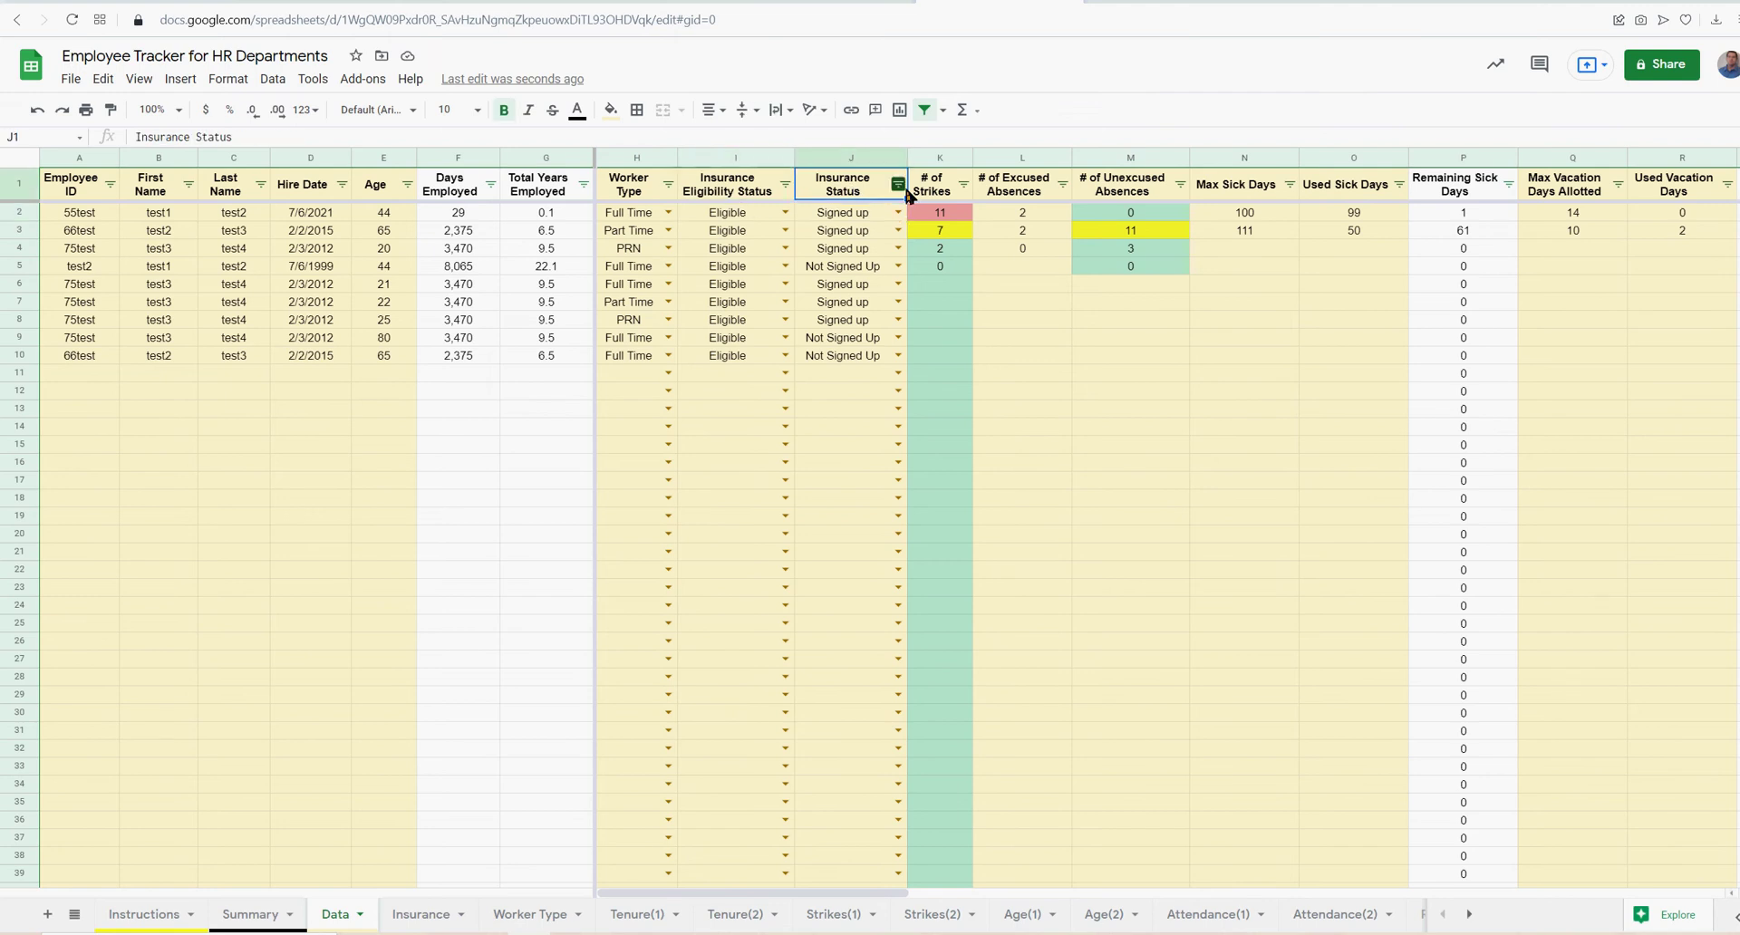
{"action": "left_click_drag", "start_coordinate": [753, 893], "coordinate": [819, 897]}
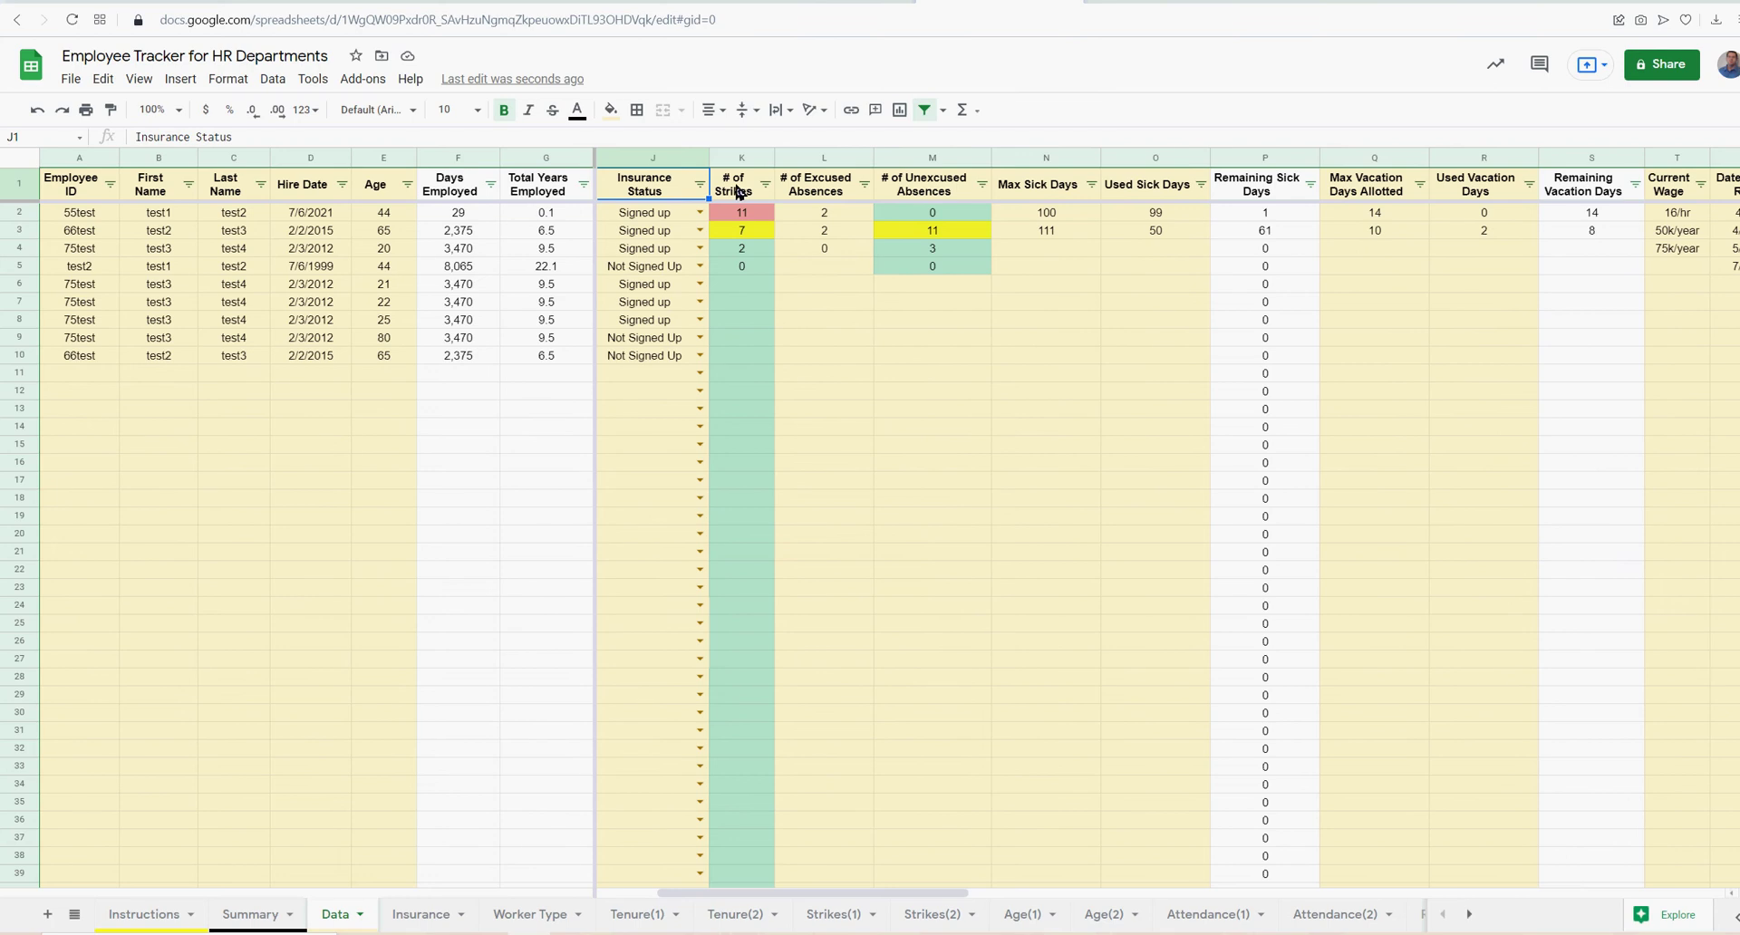
{"action": "left_click_drag", "start_coordinate": [739, 187], "coordinate": [741, 284]}
{"action": "left_click", "coordinate": [841, 195]}
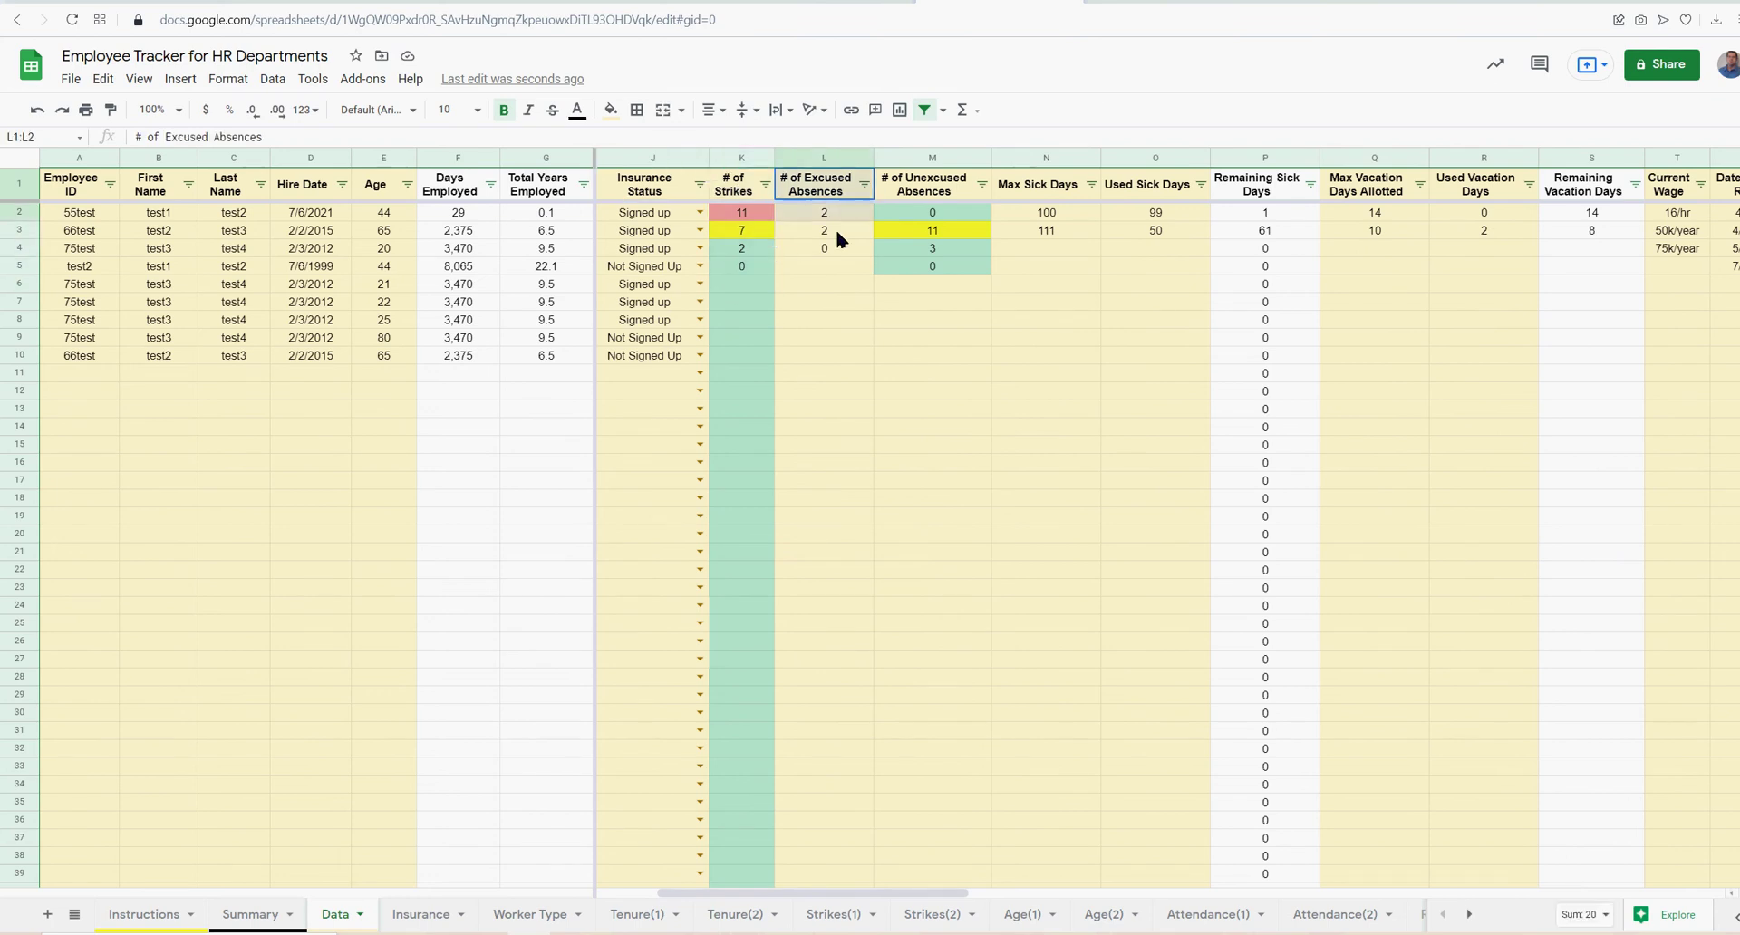
{"action": "left_click_drag", "start_coordinate": [919, 195], "coordinate": [937, 256]}
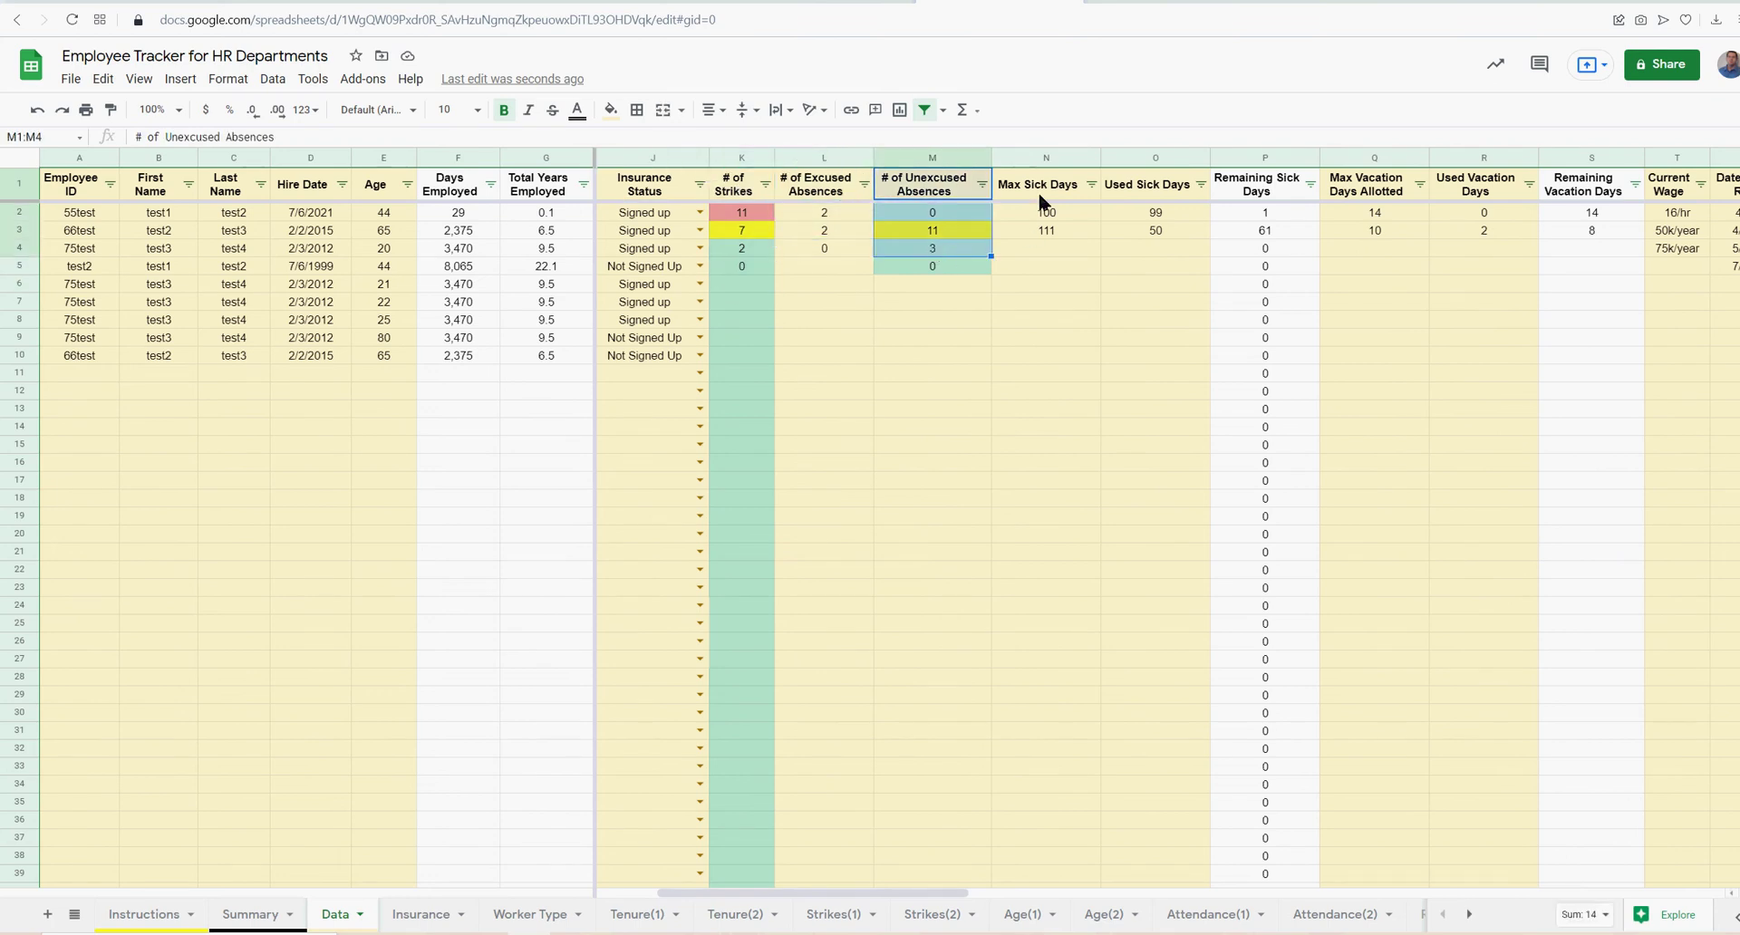
{"action": "left_click_drag", "start_coordinate": [1042, 185], "coordinate": [1148, 186]}
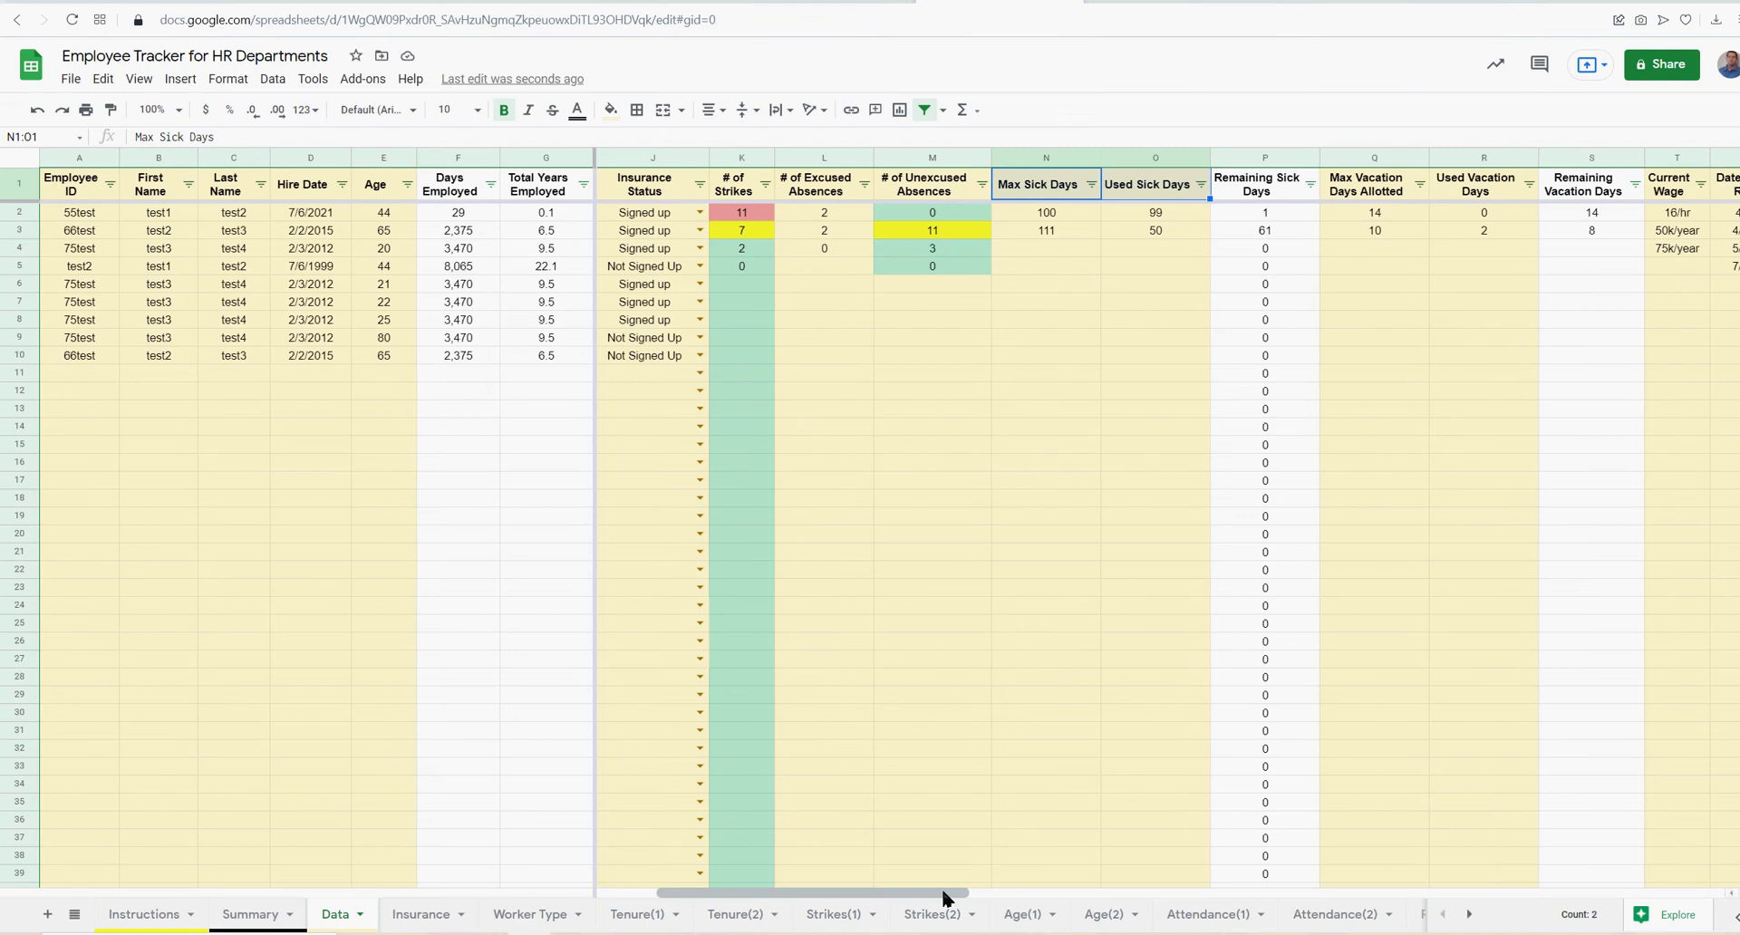
Examine the Data sheet's remaining columns: vacation days, wage and raise dates, personal leave days, extra fields and Notes
{"action": "left_click_drag", "start_coordinate": [945, 893], "coordinate": [1033, 894]}
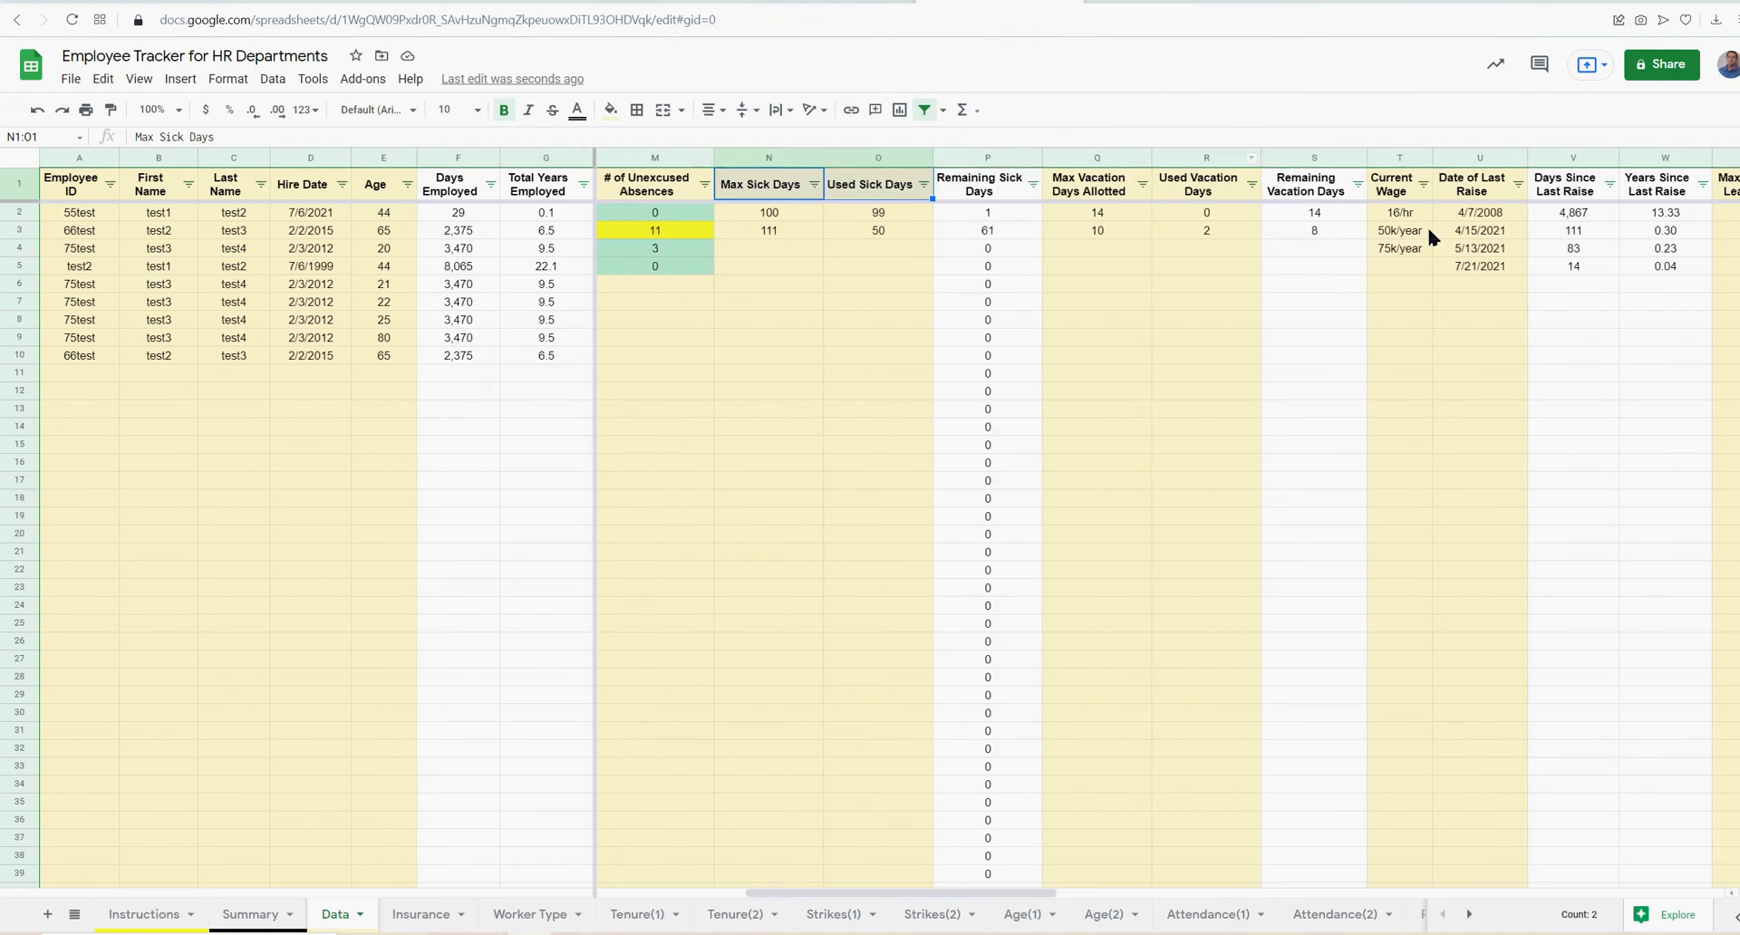
{"action": "left_click_drag", "start_coordinate": [1036, 892], "coordinate": [1137, 892]}
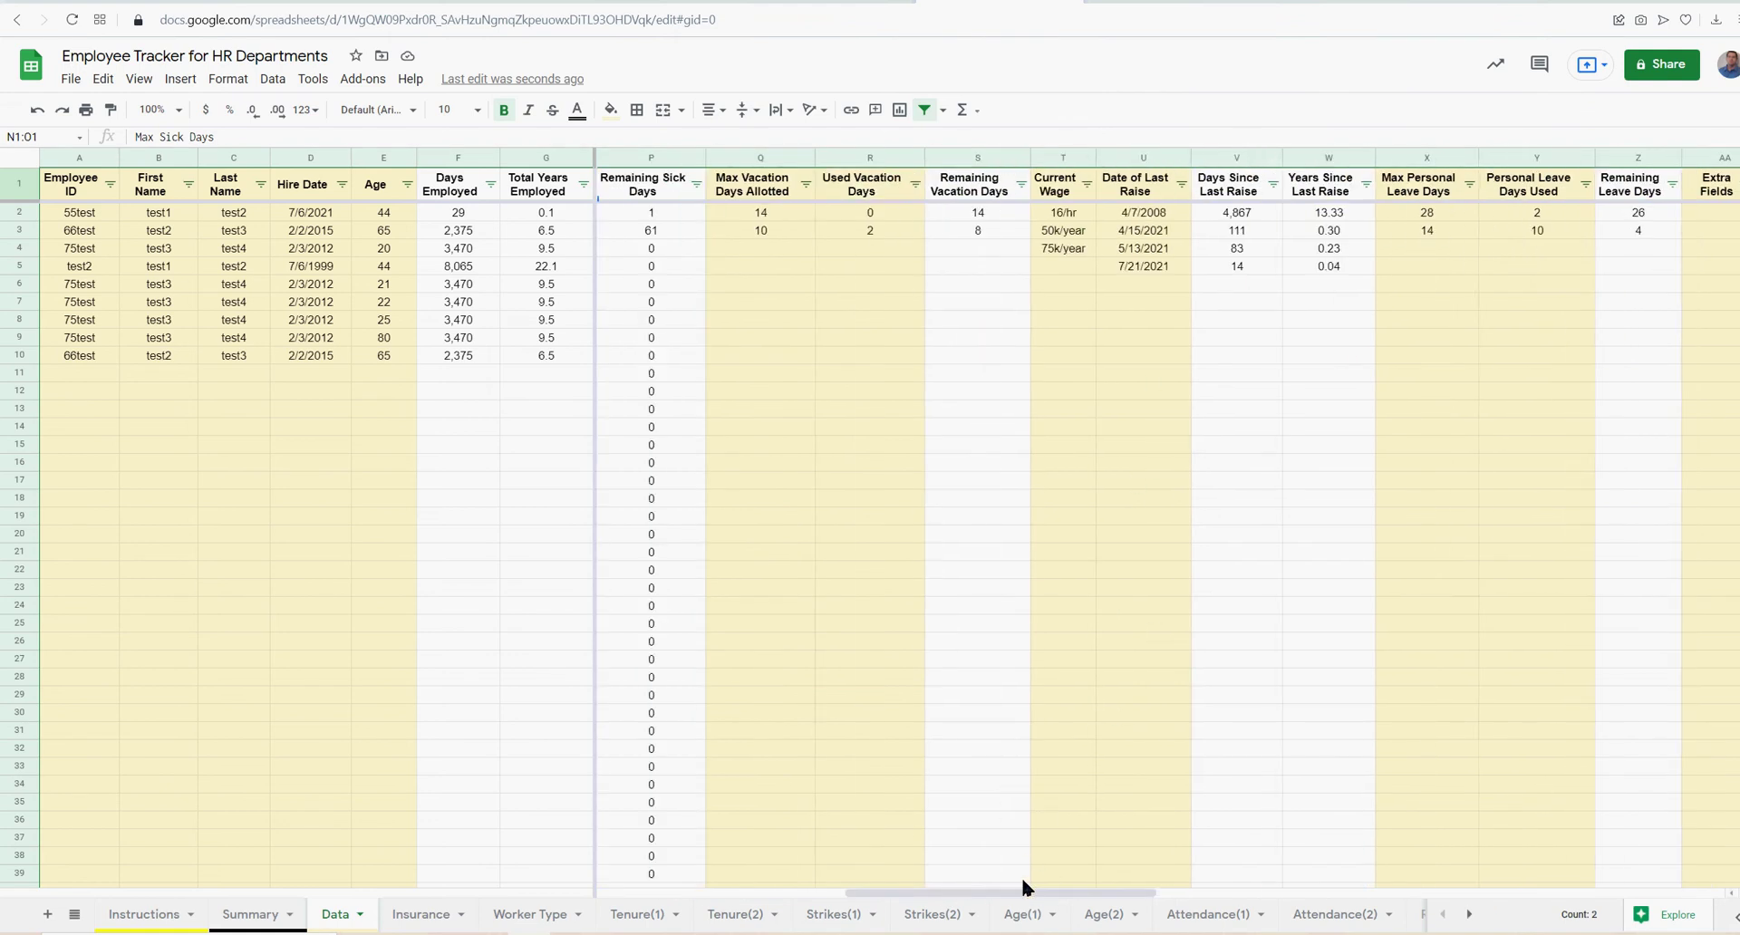
{"action": "left_click_drag", "start_coordinate": [1019, 891], "coordinate": [1124, 892]}
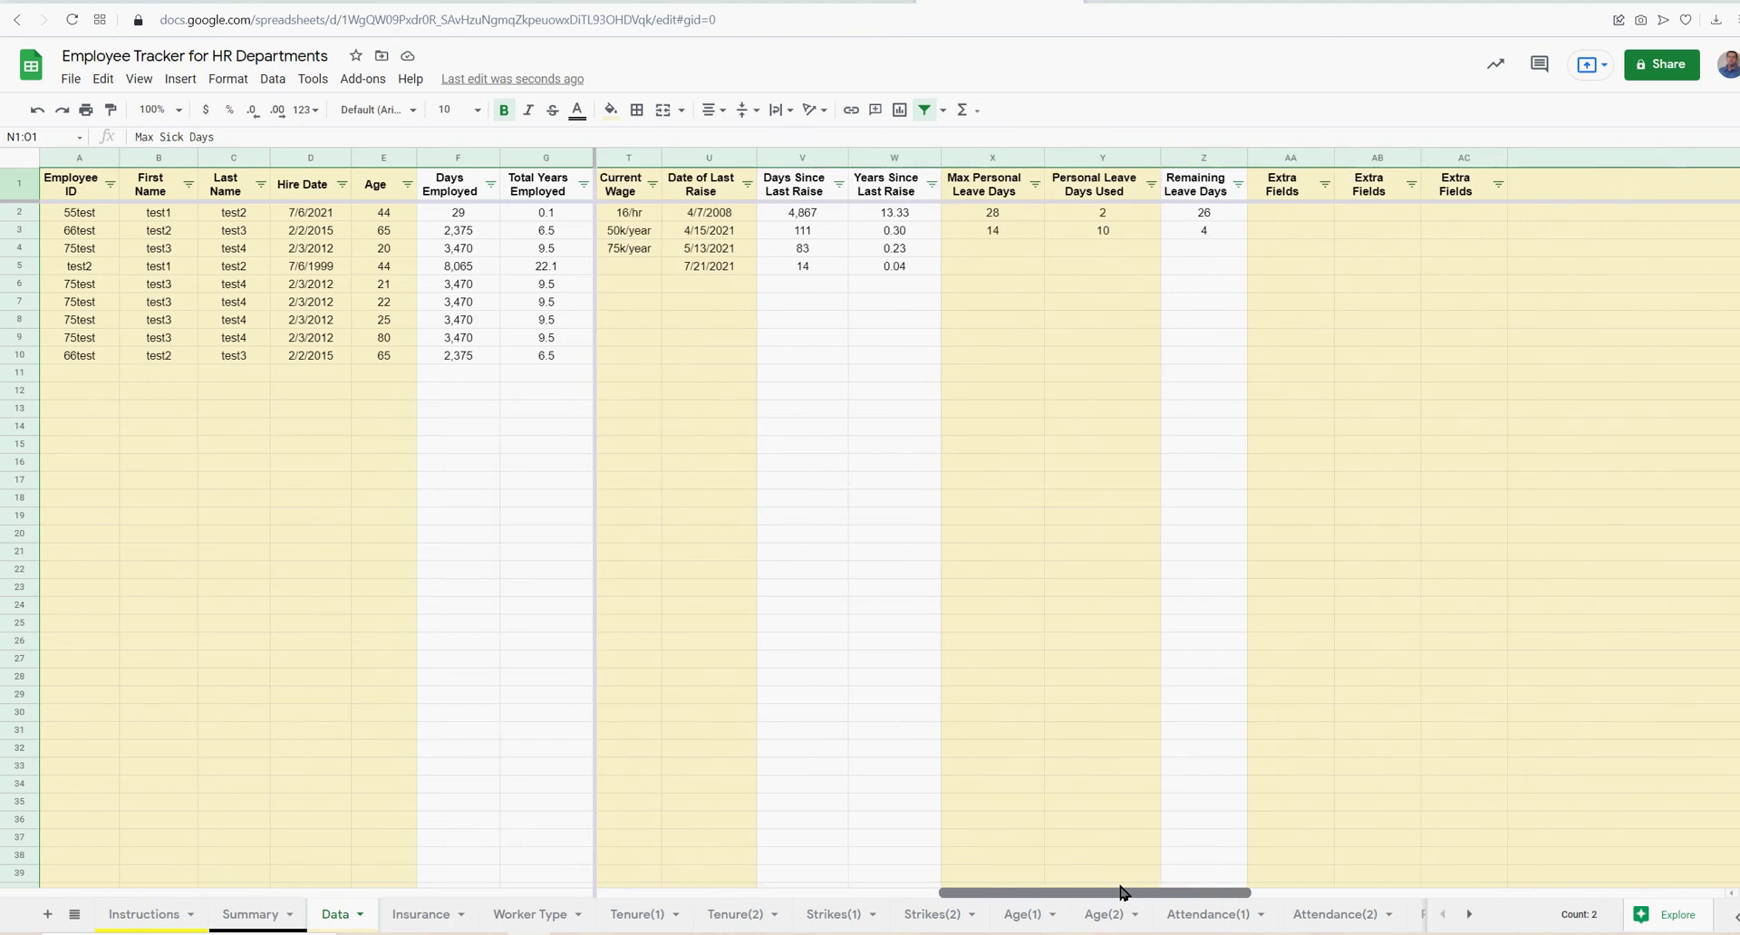
{"action": "left_click", "coordinate": [990, 214]}
{"action": "left_click", "coordinate": [1098, 214]}
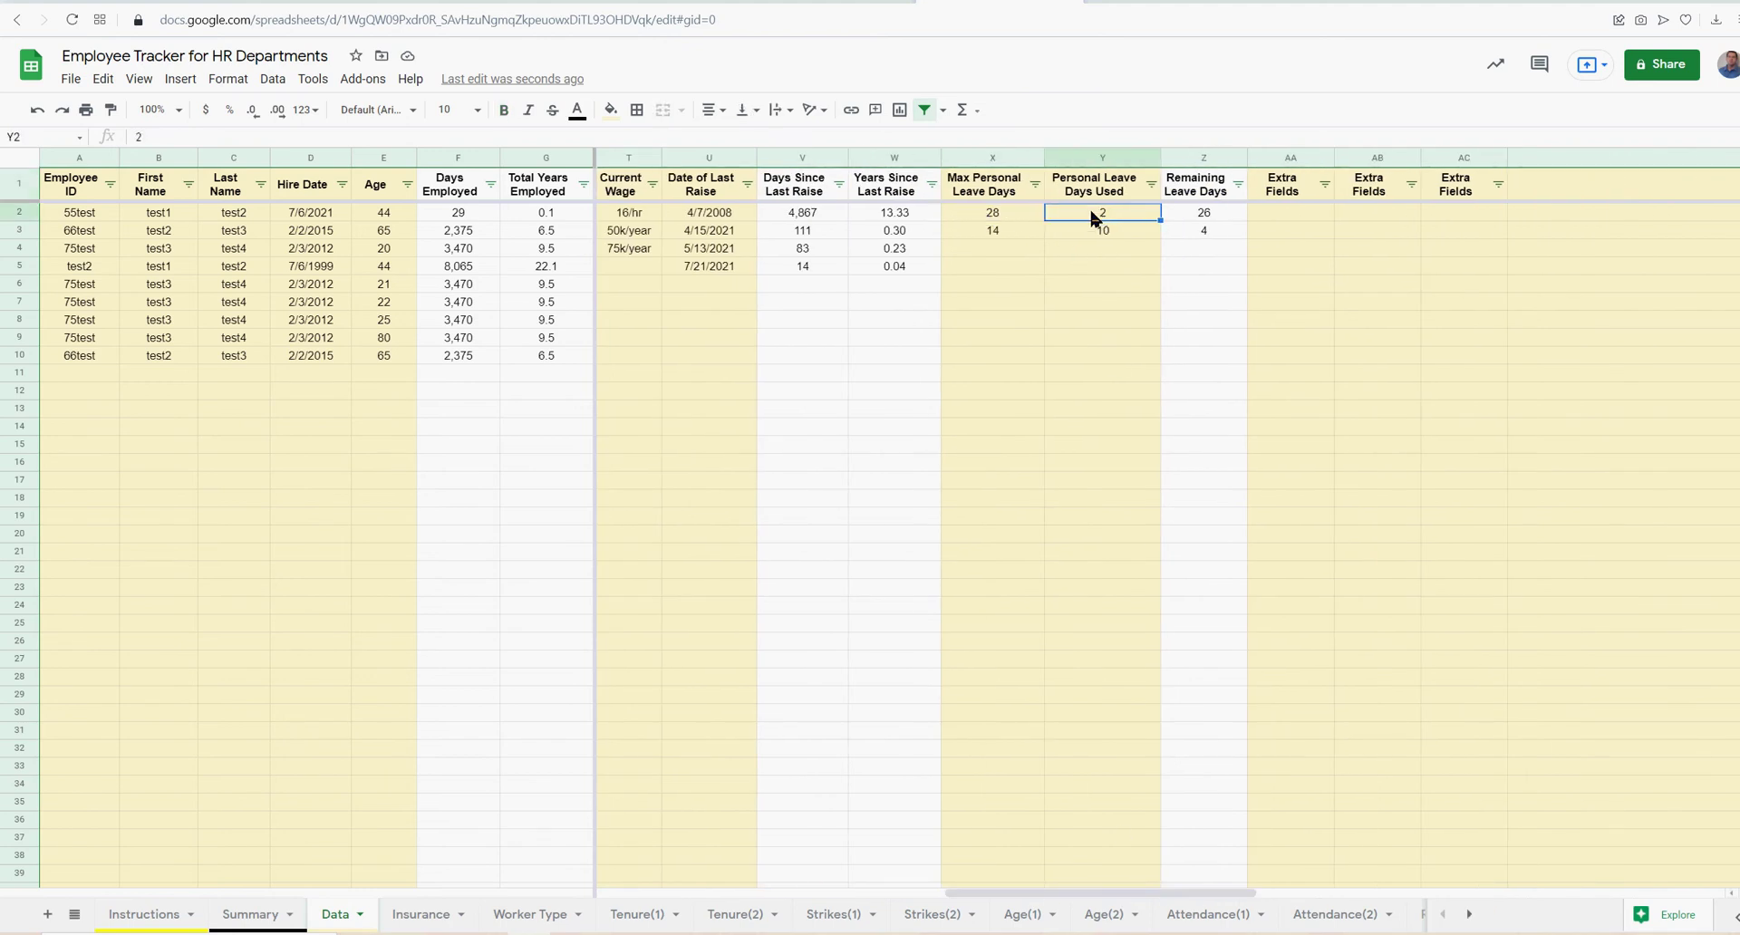
{"action": "left_click", "coordinate": [992, 220]}
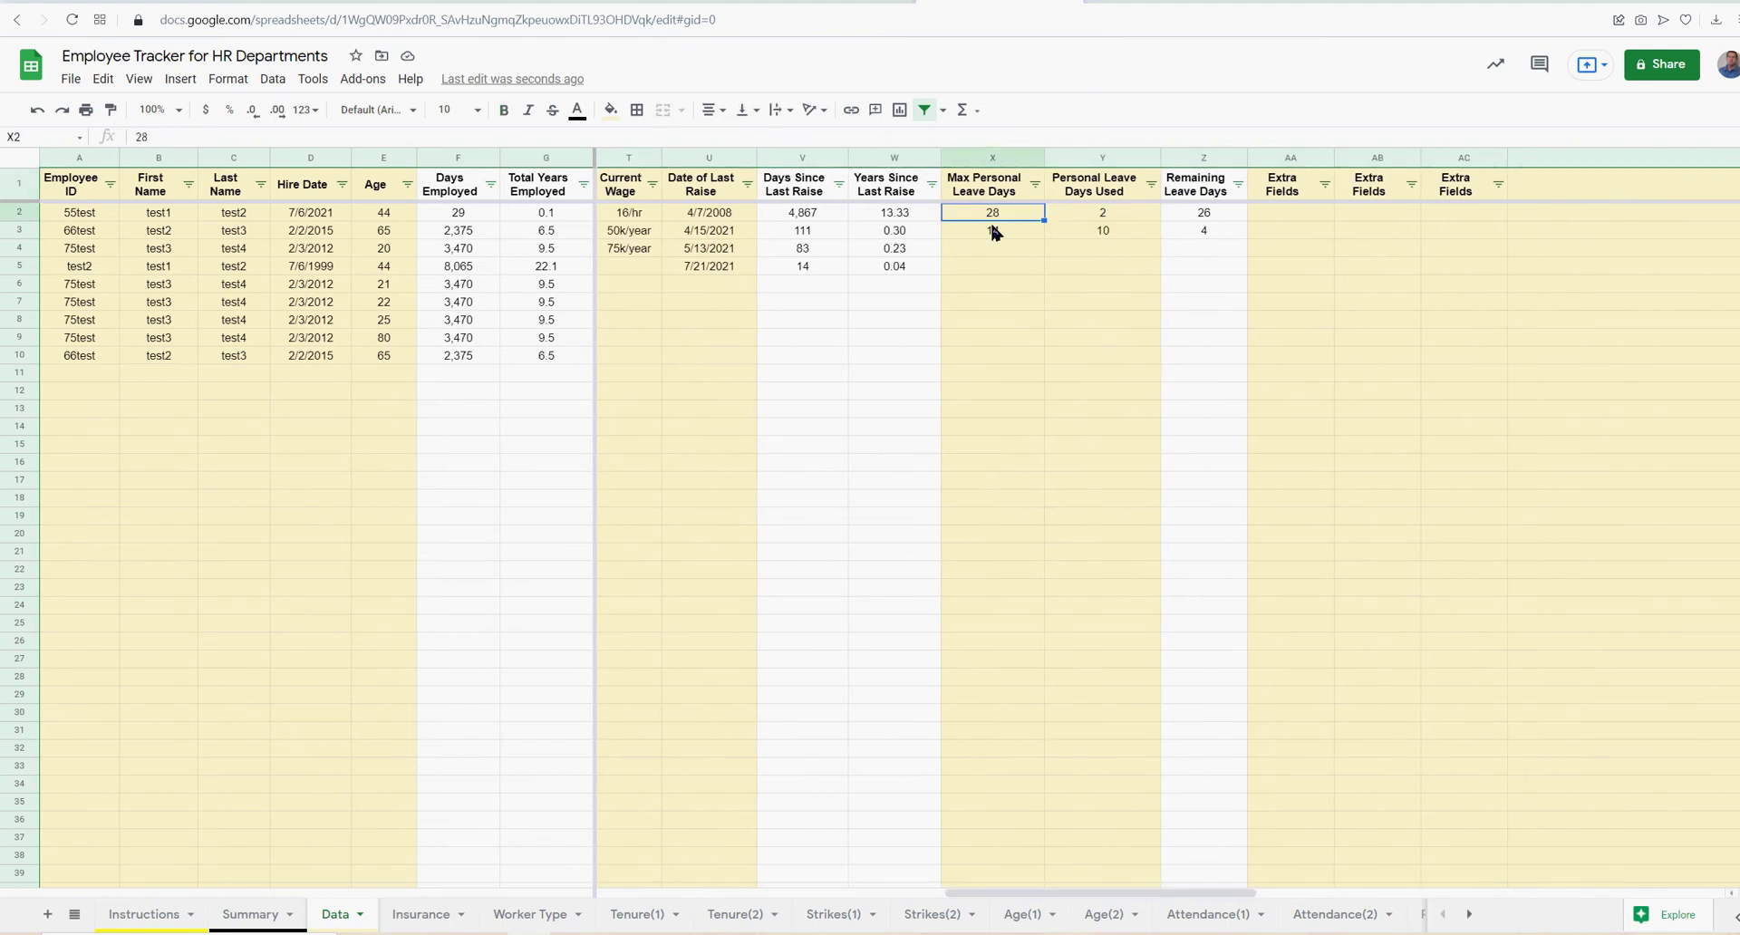
{"action": "left_click", "coordinate": [1214, 212]}
{"action": "left_click", "coordinate": [1225, 232]}
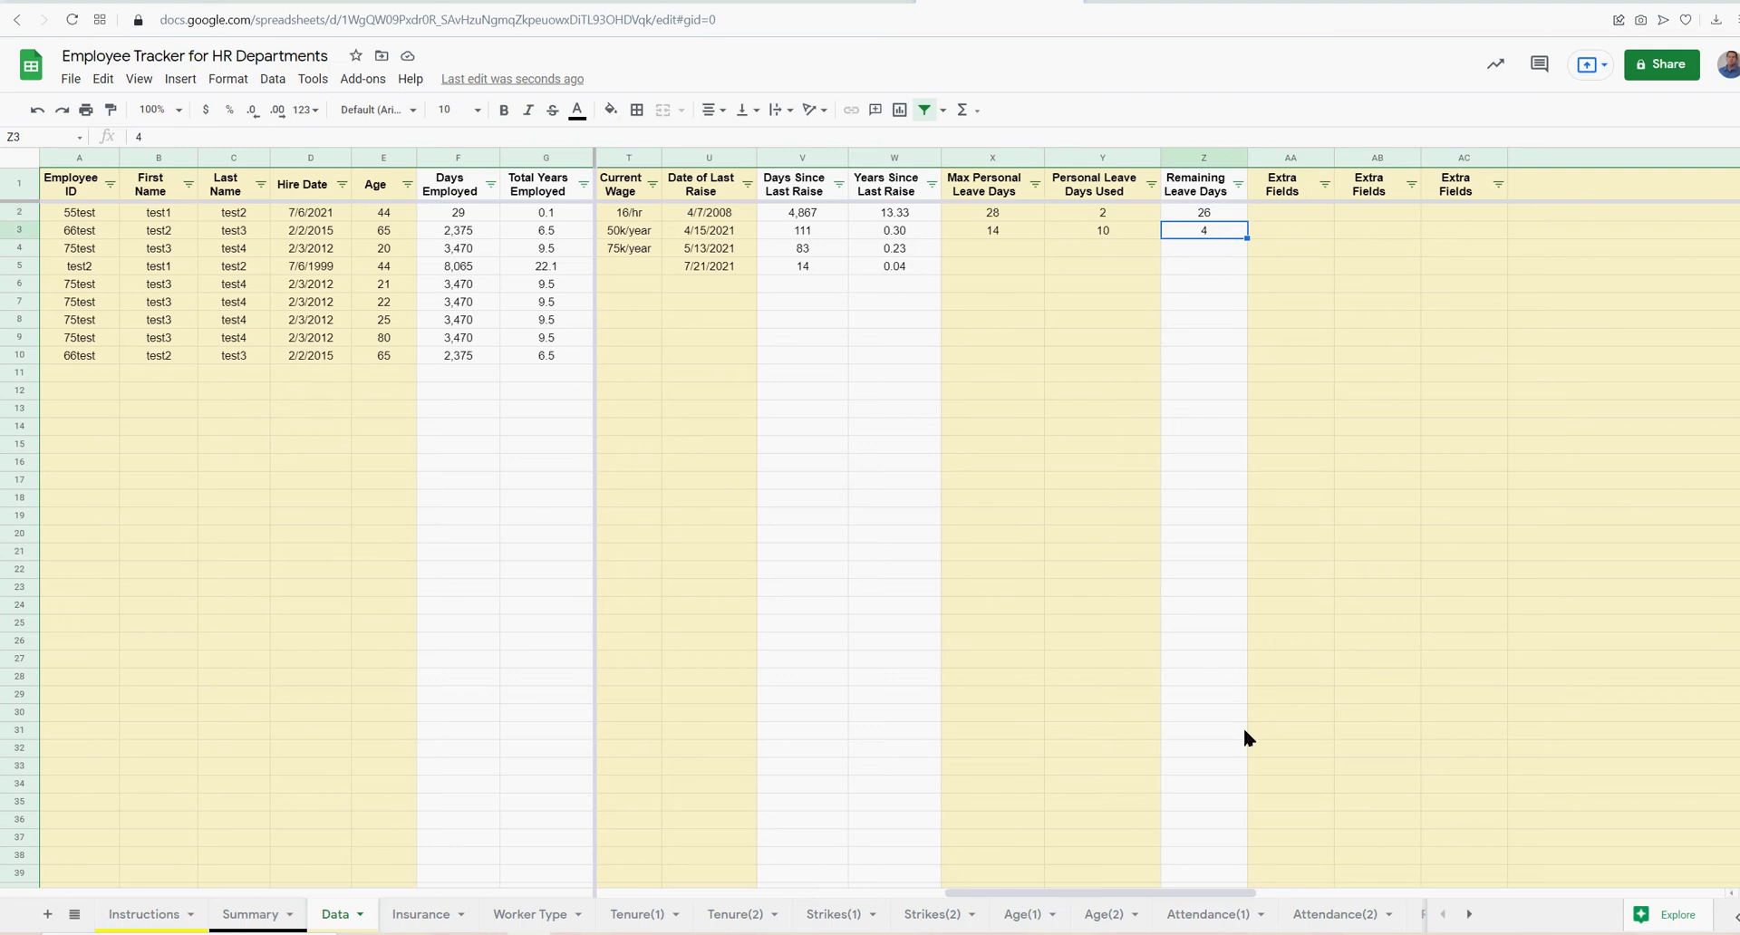
{"action": "scroll", "coordinate": [1198, 803], "scroll_direction": "right", "scroll_amount": 5}
{"action": "left_click", "coordinate": [1433, 189]}
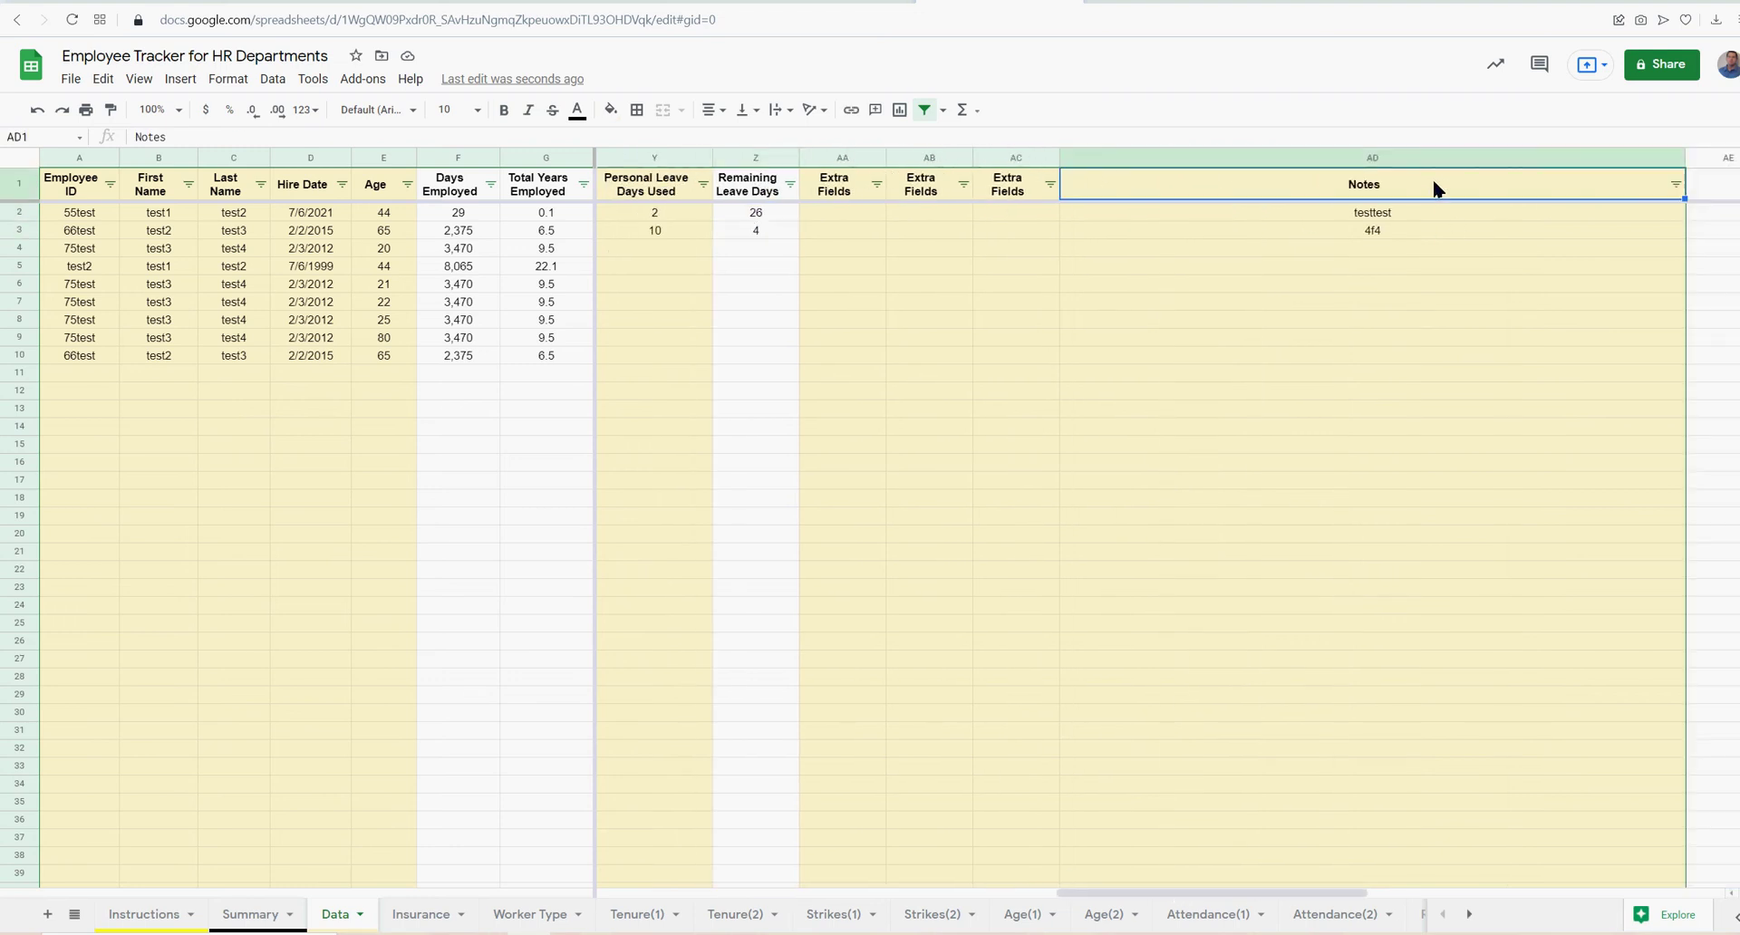
{"action": "left_click_drag", "start_coordinate": [1098, 893], "coordinate": [627, 894]}
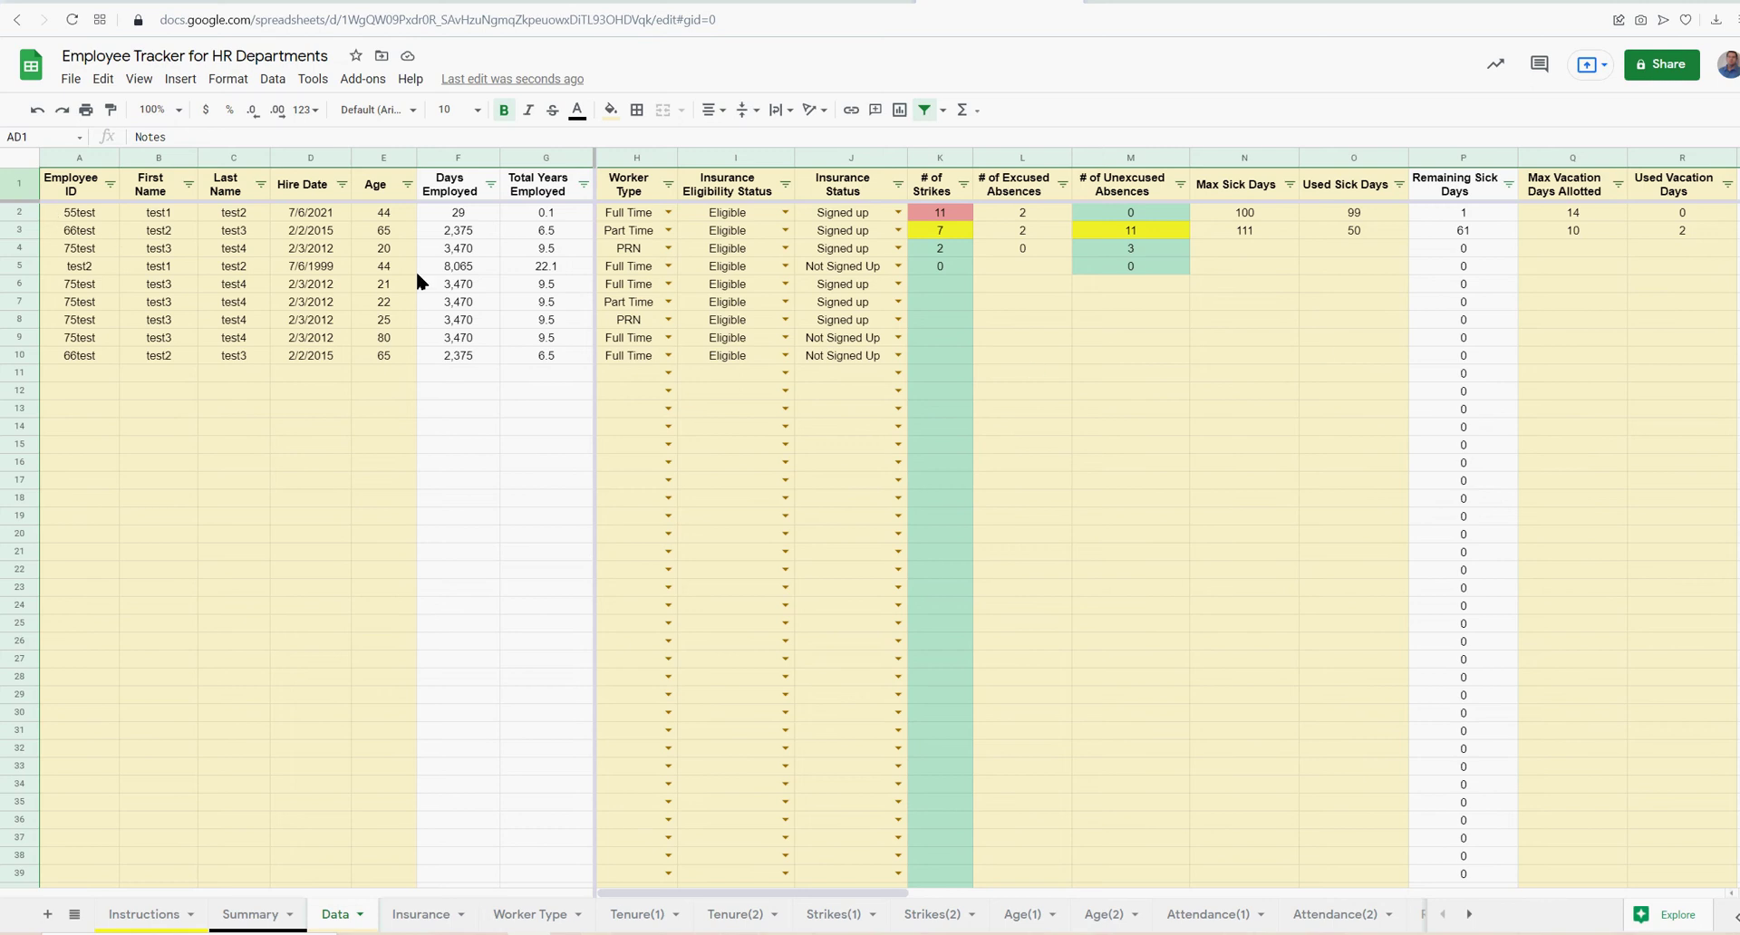
Examine the Summary sheet's worker type totals, insurance sign-ups and percentages, insurance stats and the list of employees over the max strike limit
{"action": "left_click", "coordinate": [271, 915]}
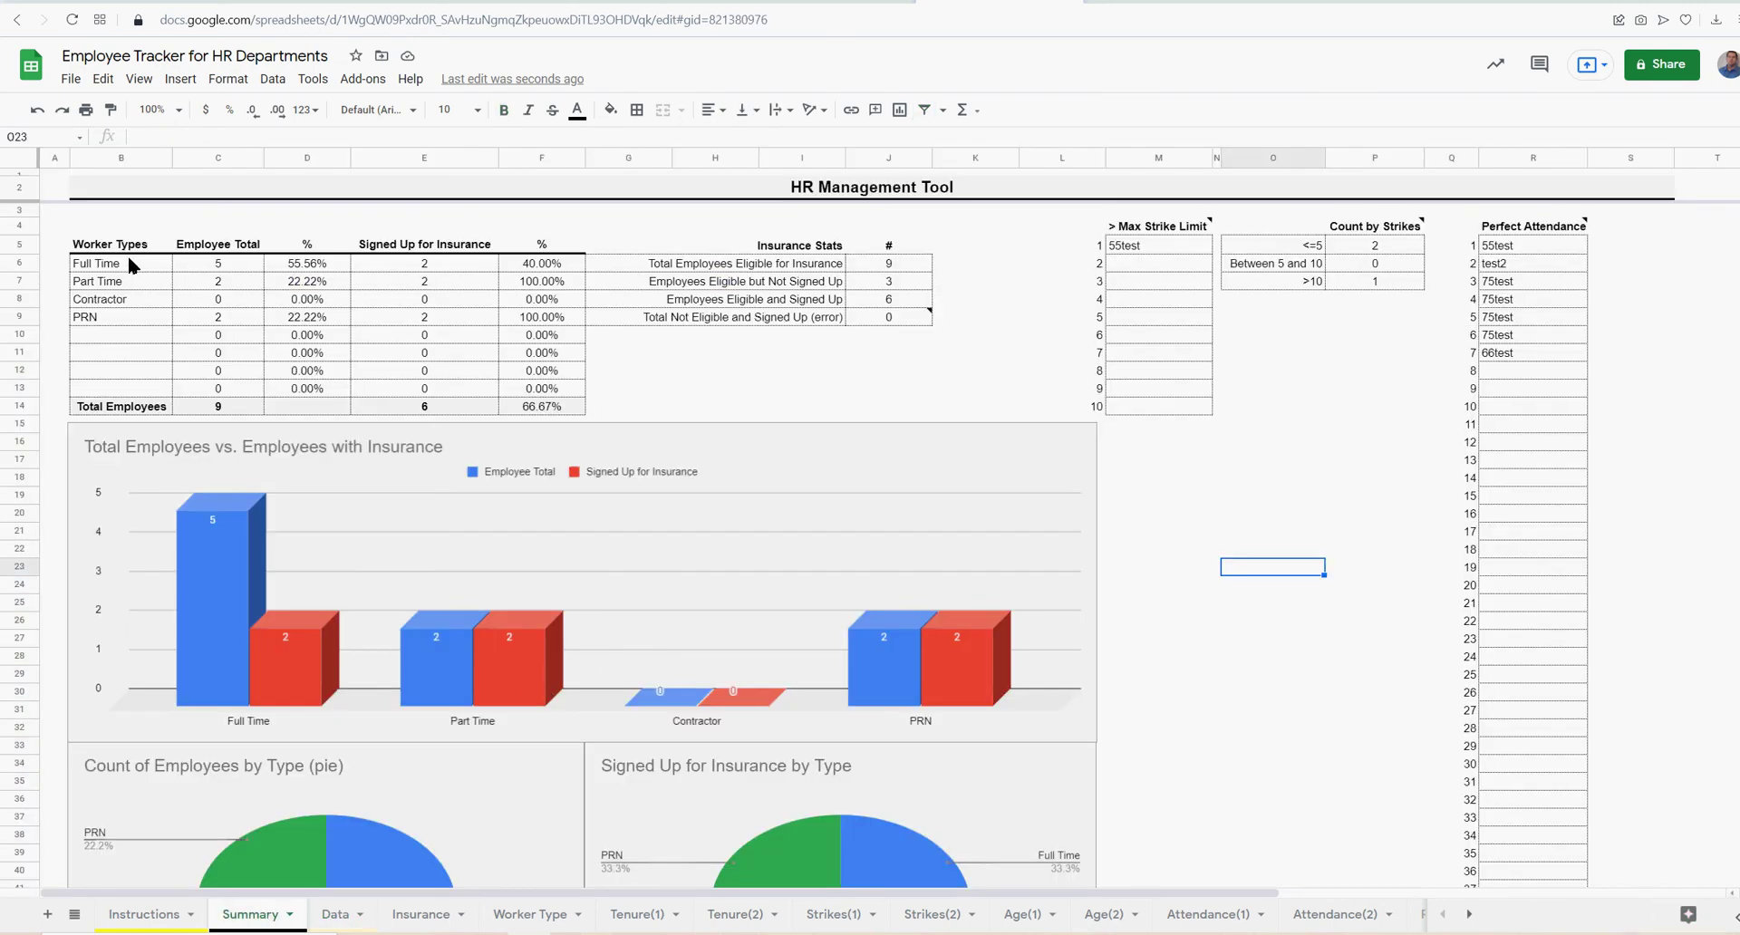
{"action": "left_click_drag", "start_coordinate": [221, 259], "coordinate": [124, 387]}
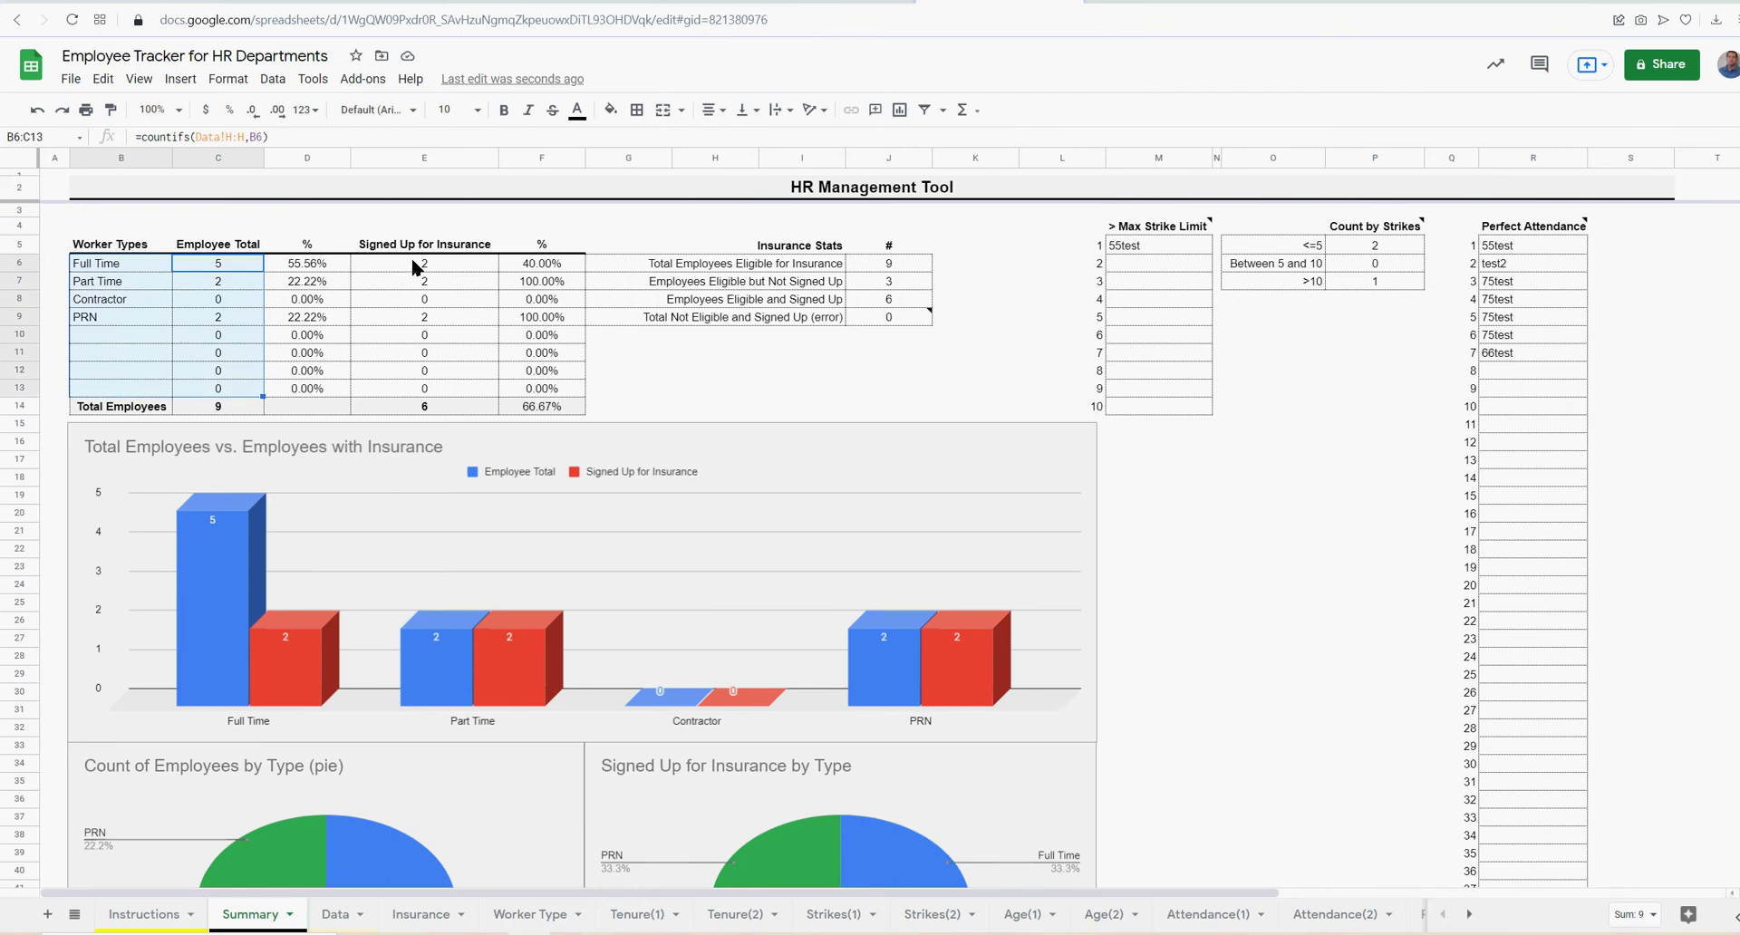
{"action": "left_click_drag", "start_coordinate": [419, 262], "coordinate": [552, 303]}
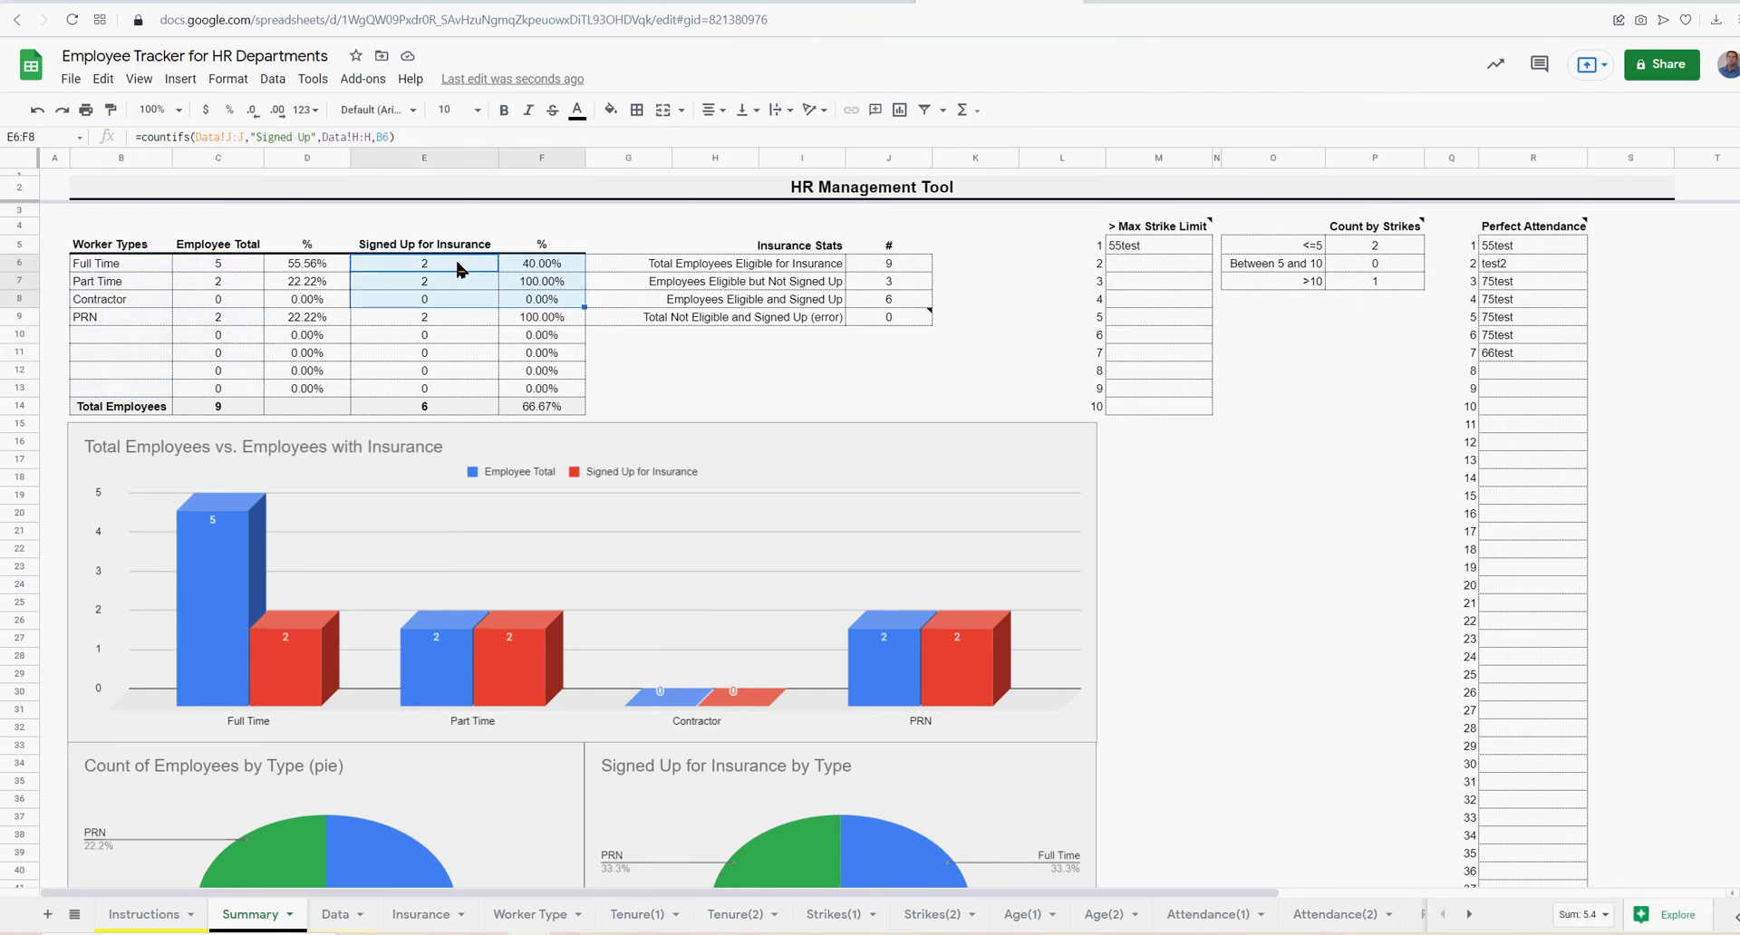
{"action": "left_click_drag", "start_coordinate": [122, 262], "coordinate": [113, 319]}
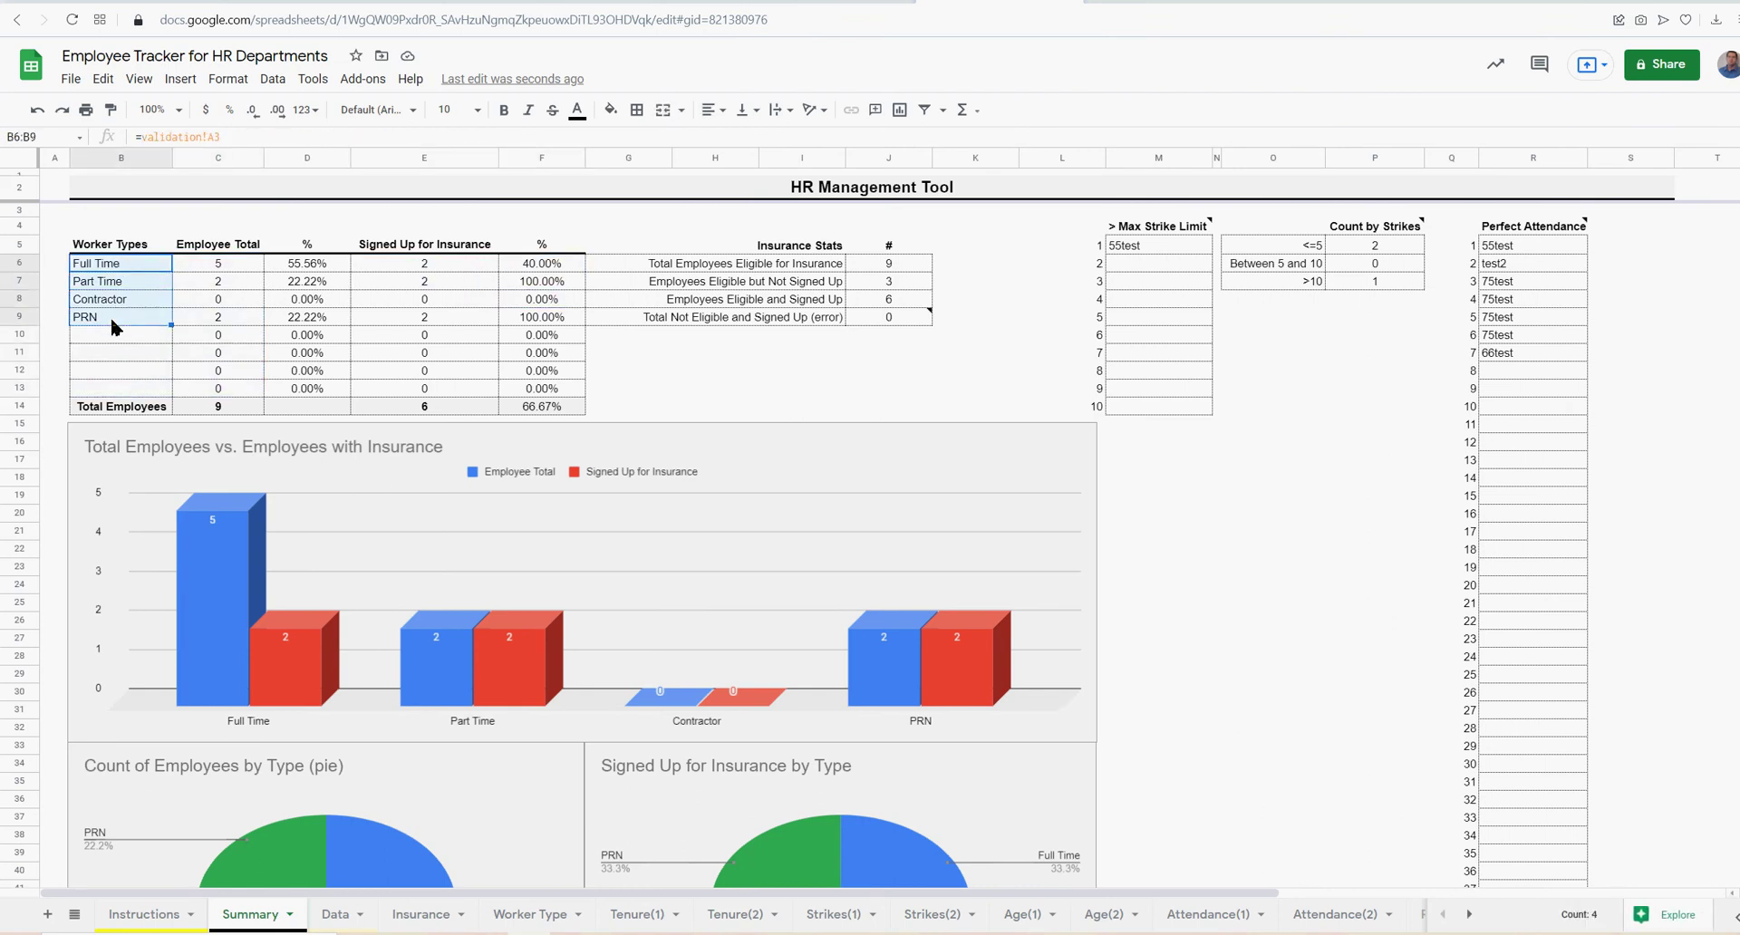
{"action": "left_click", "coordinate": [326, 272]}
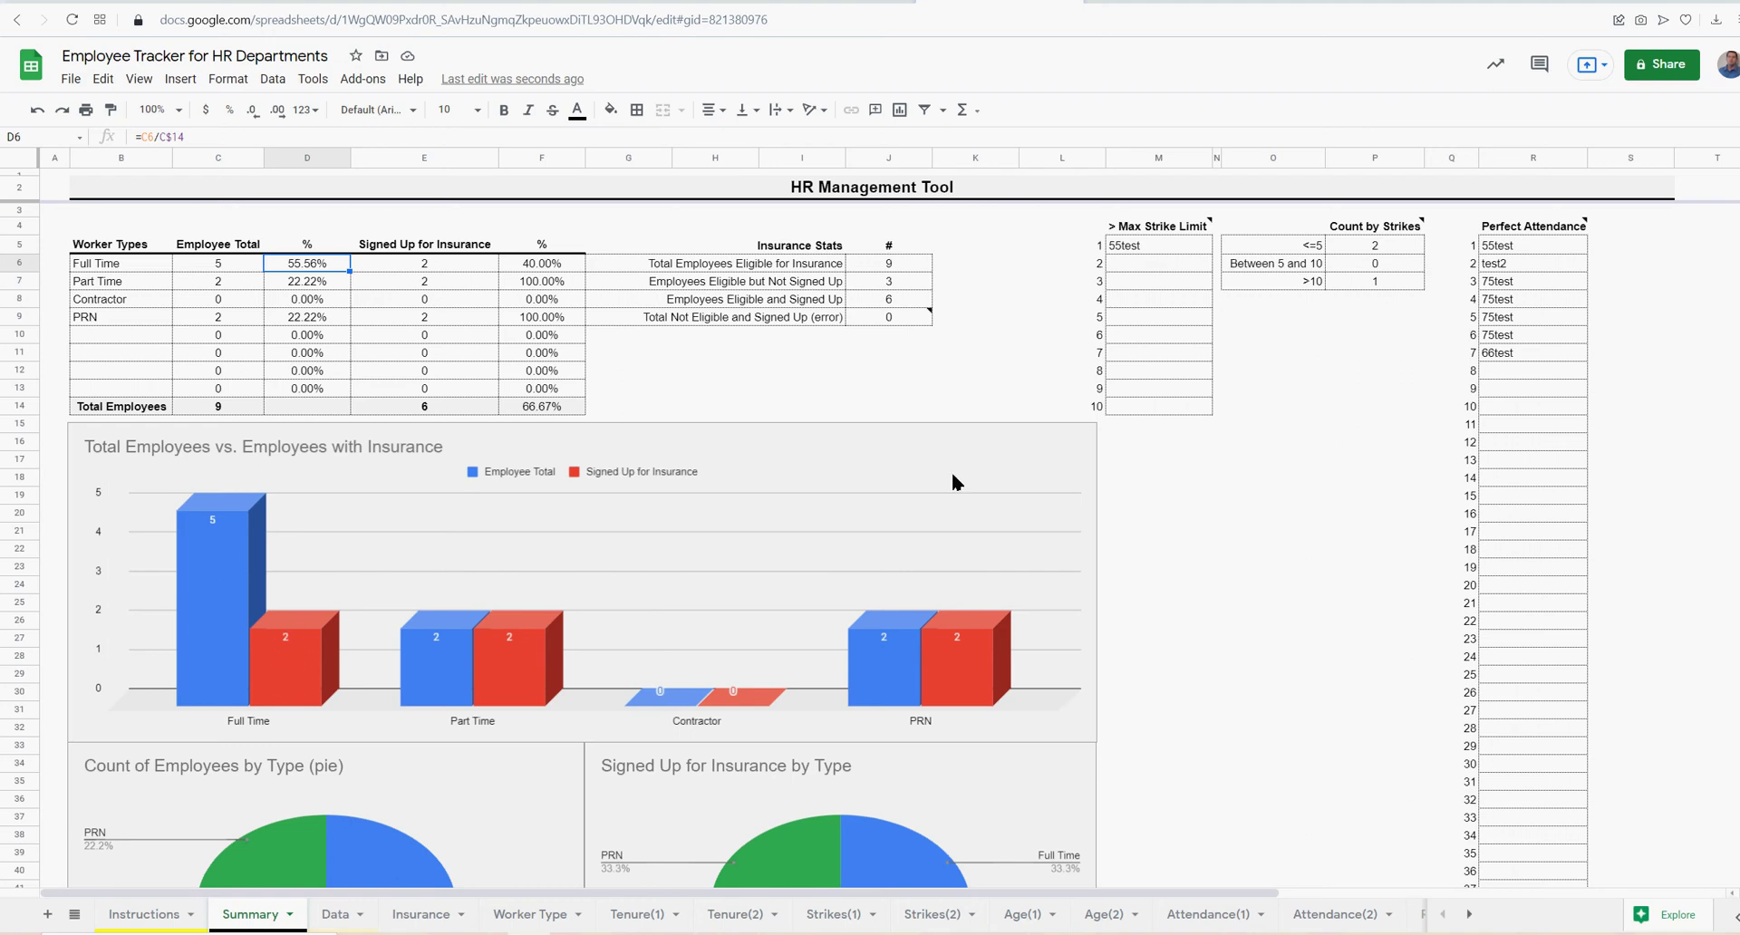
{"action": "left_click_drag", "start_coordinate": [897, 263], "coordinate": [762, 321]}
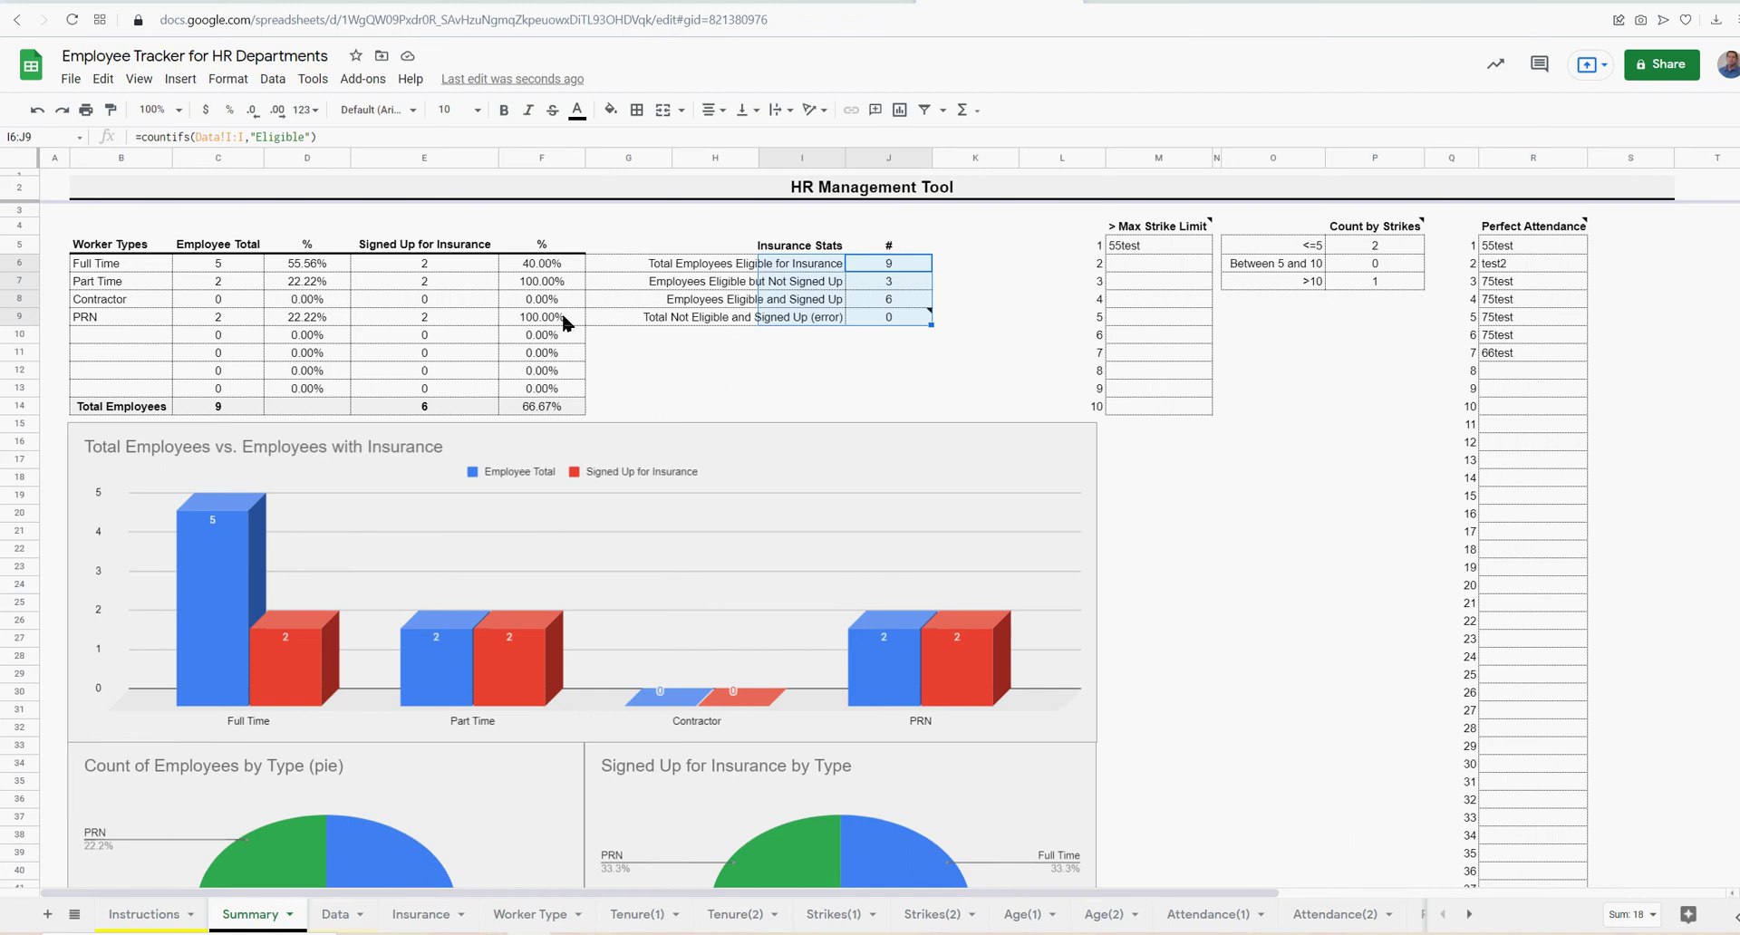
{"action": "left_click", "coordinate": [1152, 251]}
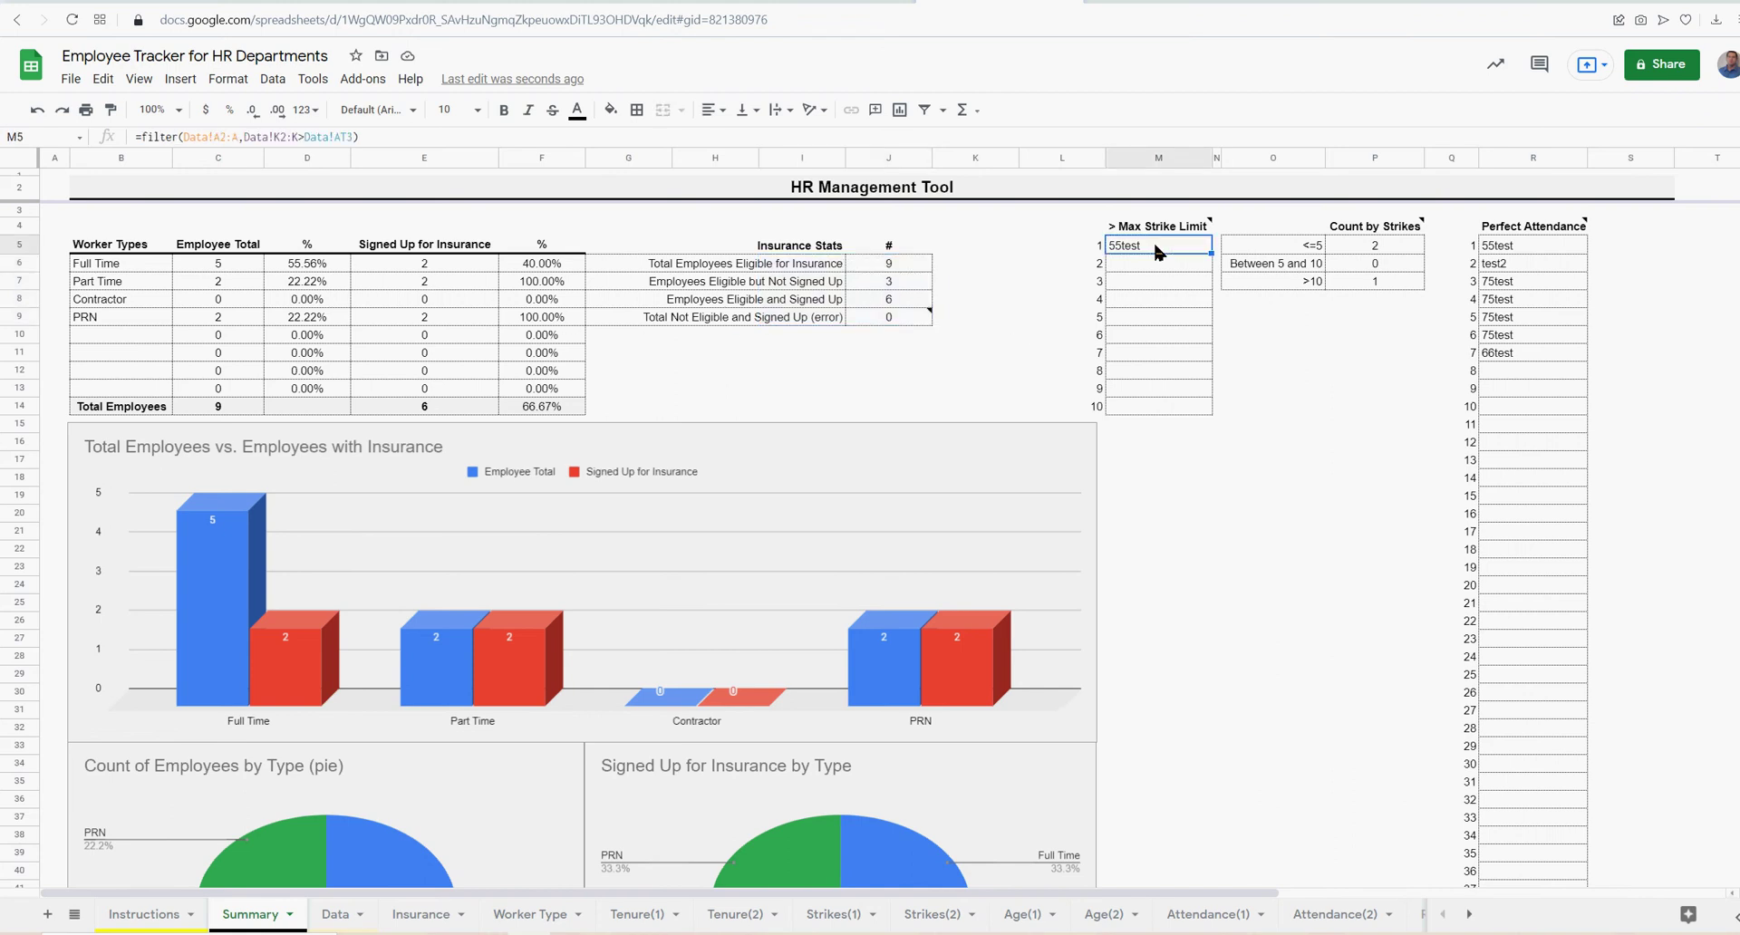
{"action": "left_click_drag", "start_coordinate": [1148, 247], "coordinate": [1170, 402]}
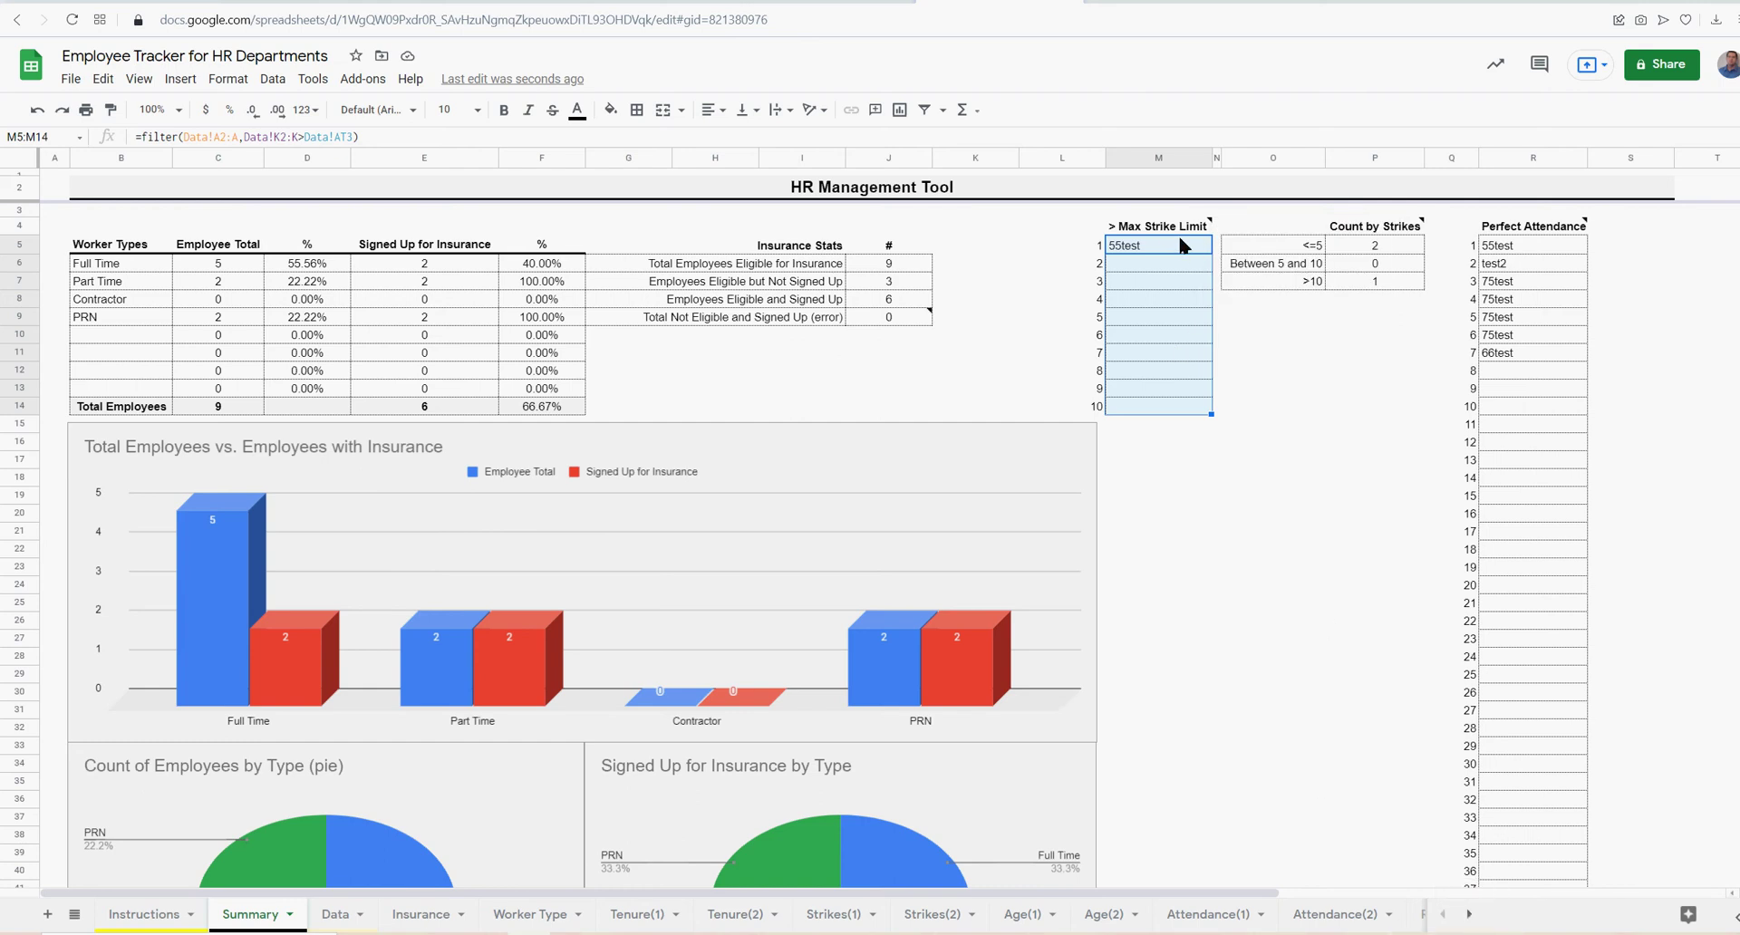
Examine the limits for number of strikes and unexcused absences on the validation sheet
{"action": "left_click", "coordinate": [1470, 915]}
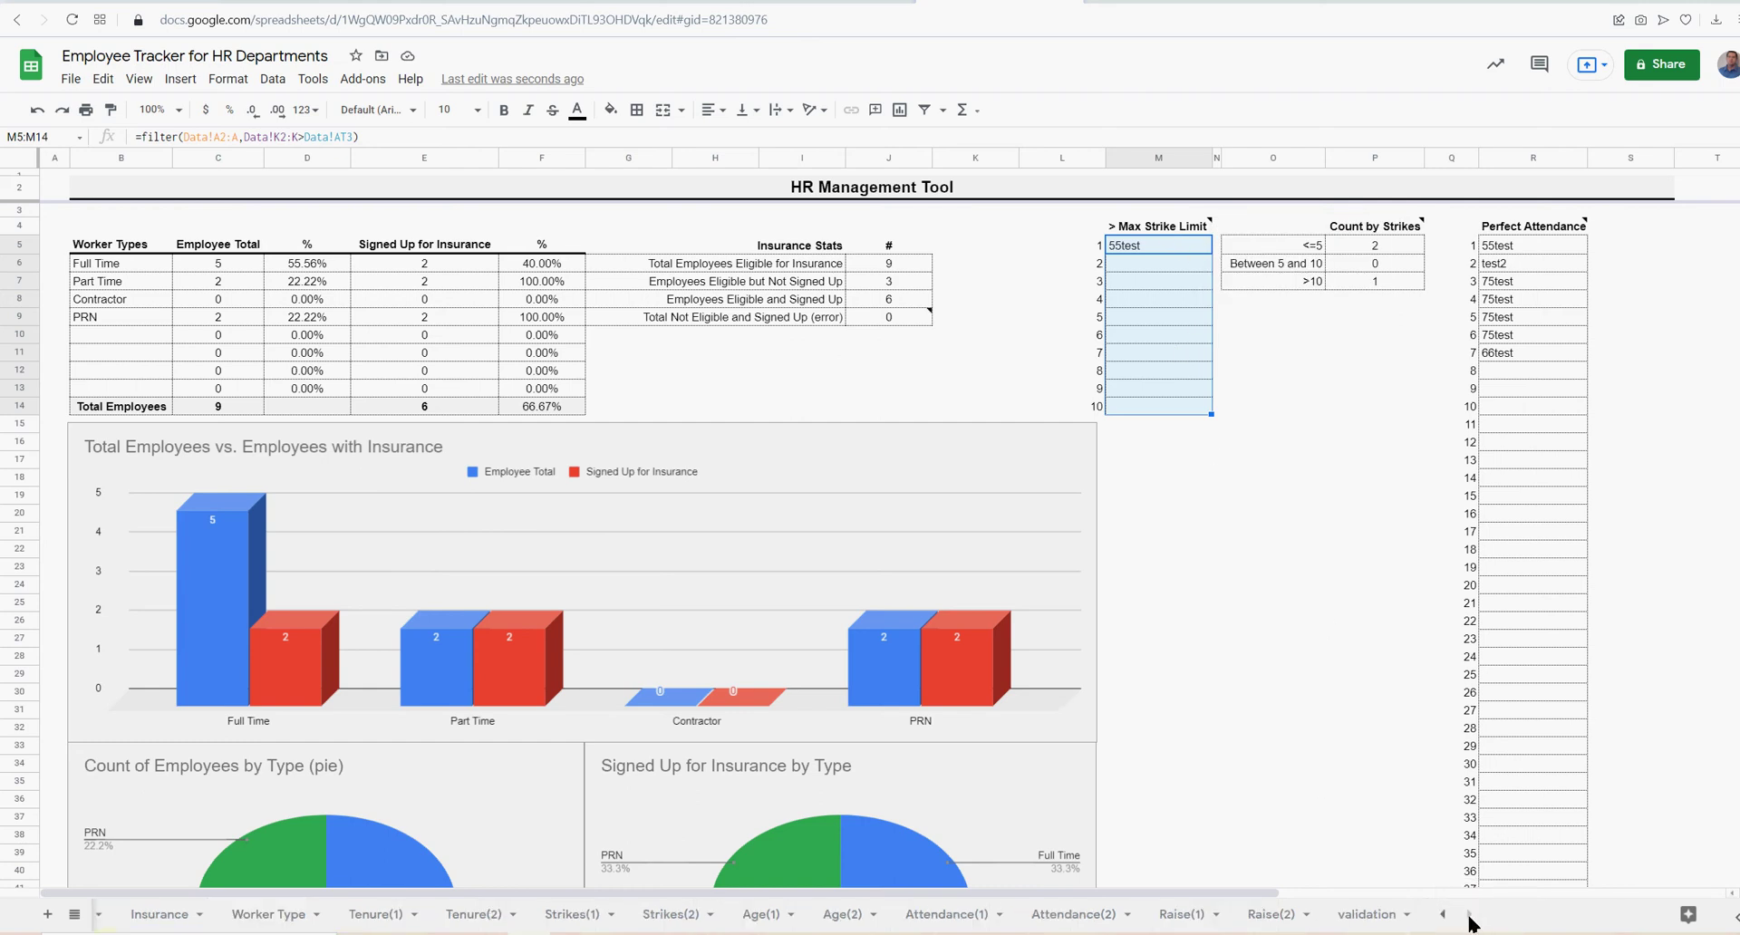
{"action": "left_click", "coordinate": [1369, 915]}
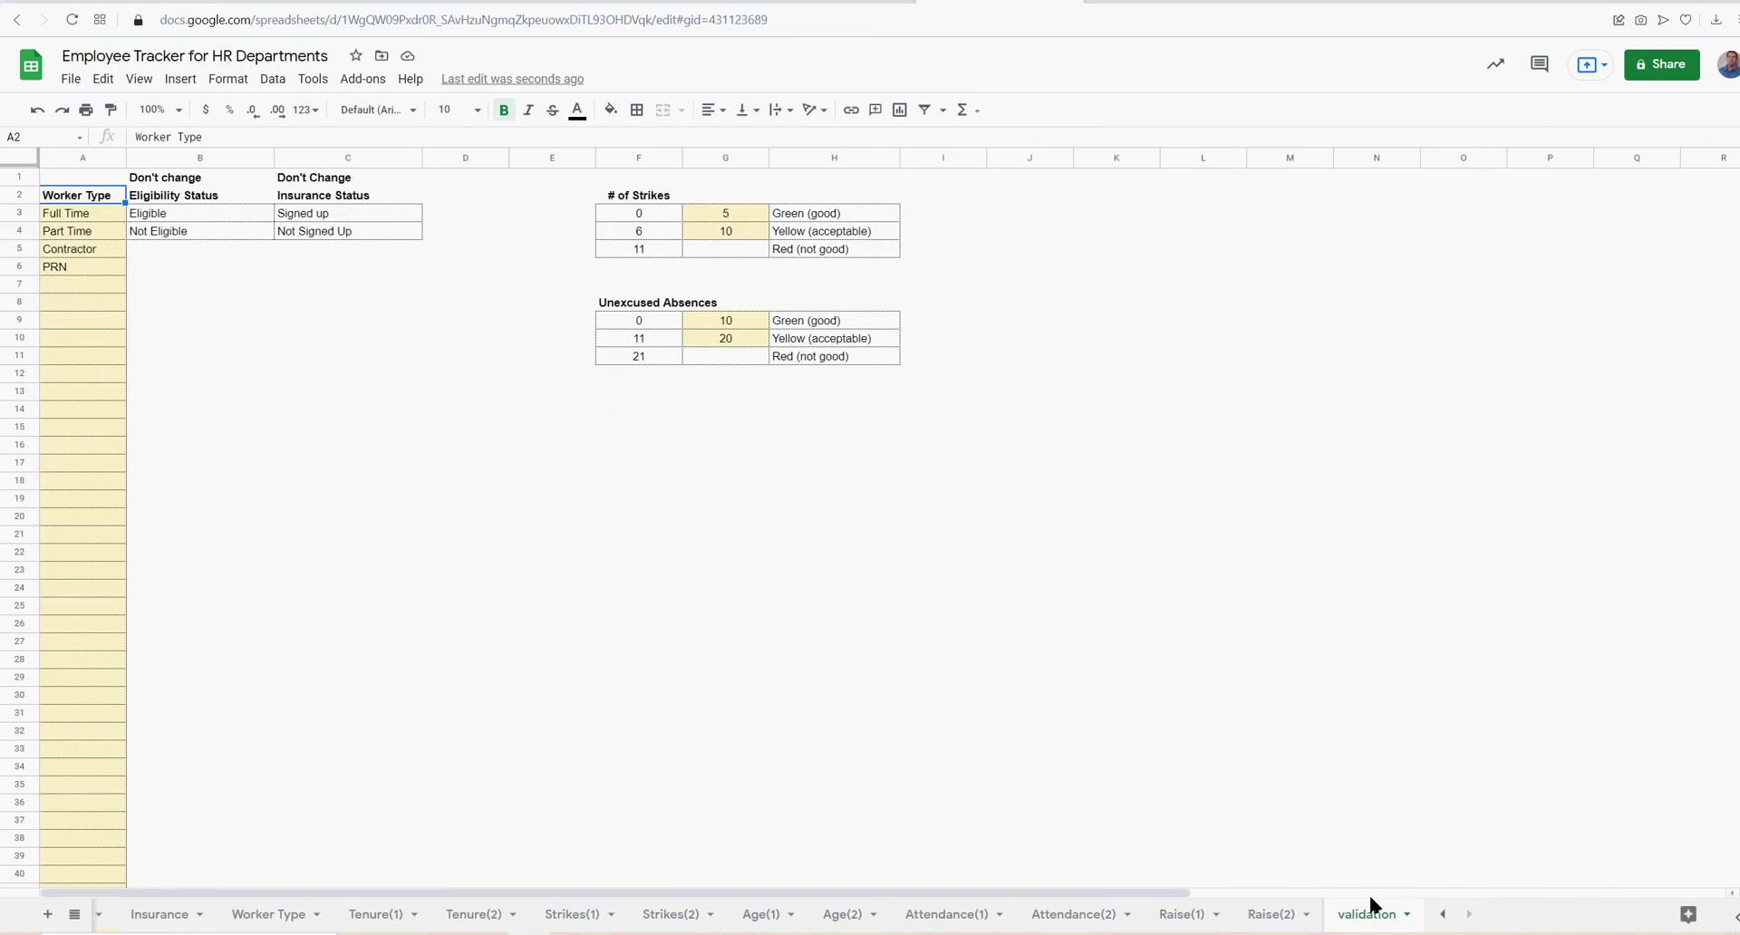
{"action": "left_click", "coordinate": [638, 303]}
{"action": "left_click", "coordinate": [731, 325]}
{"action": "left_click", "coordinate": [729, 340]}
{"action": "left_click", "coordinate": [1442, 913]}
{"action": "left_click", "coordinate": [1442, 914]}
{"action": "left_click", "coordinate": [740, 216]}
{"action": "left_click", "coordinate": [732, 228]}
{"action": "left_click", "coordinate": [732, 215]}
{"action": "left_click", "coordinate": [736, 234]}
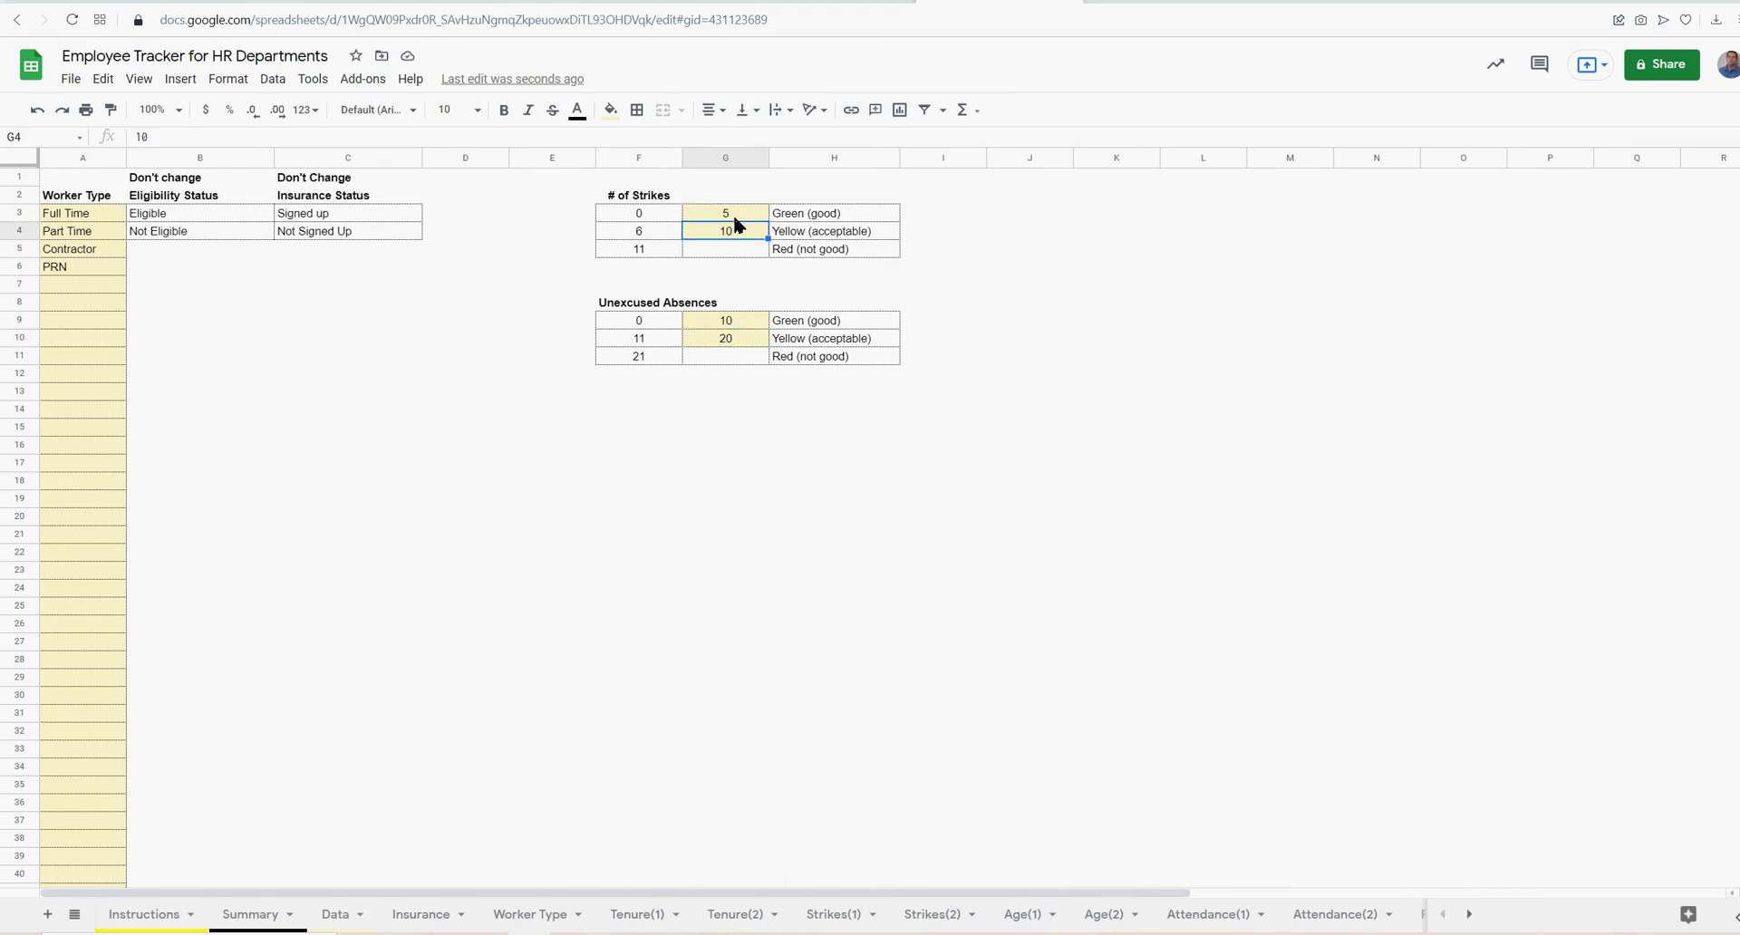
Compare the green and yellow upper thresholds for the number of strikes with those for unexcused absences
{"action": "left_click", "coordinate": [734, 218]}
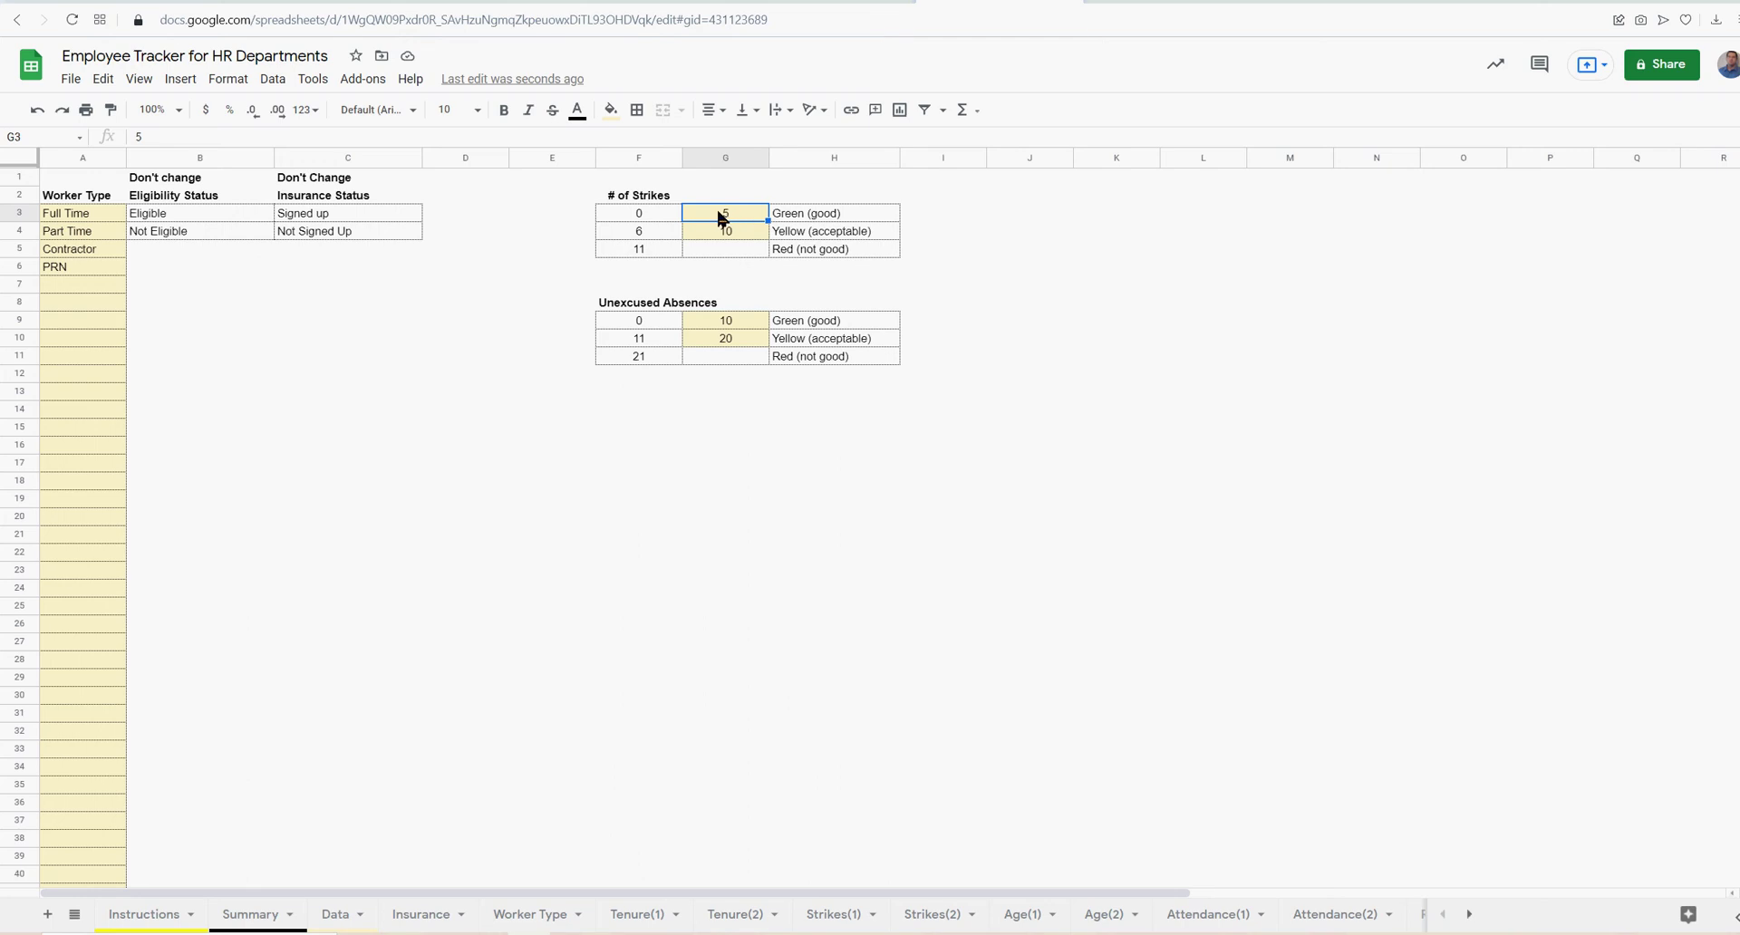
{"action": "left_click", "coordinate": [735, 230]}
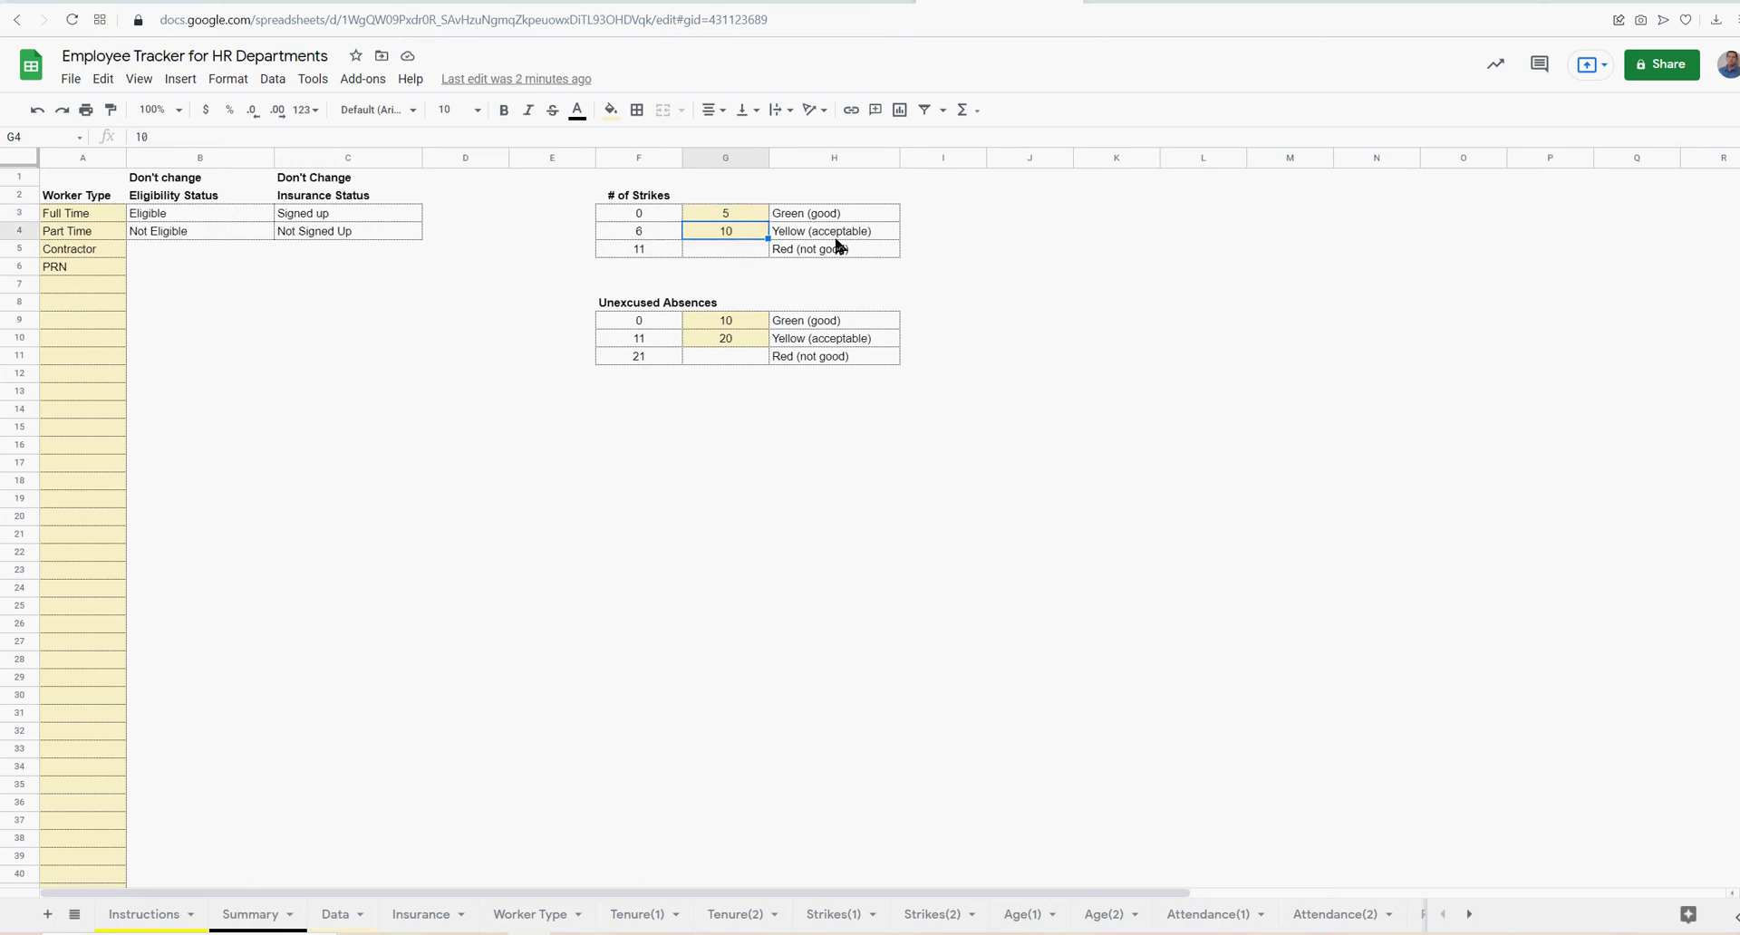
{"action": "left_click", "coordinate": [730, 319]}
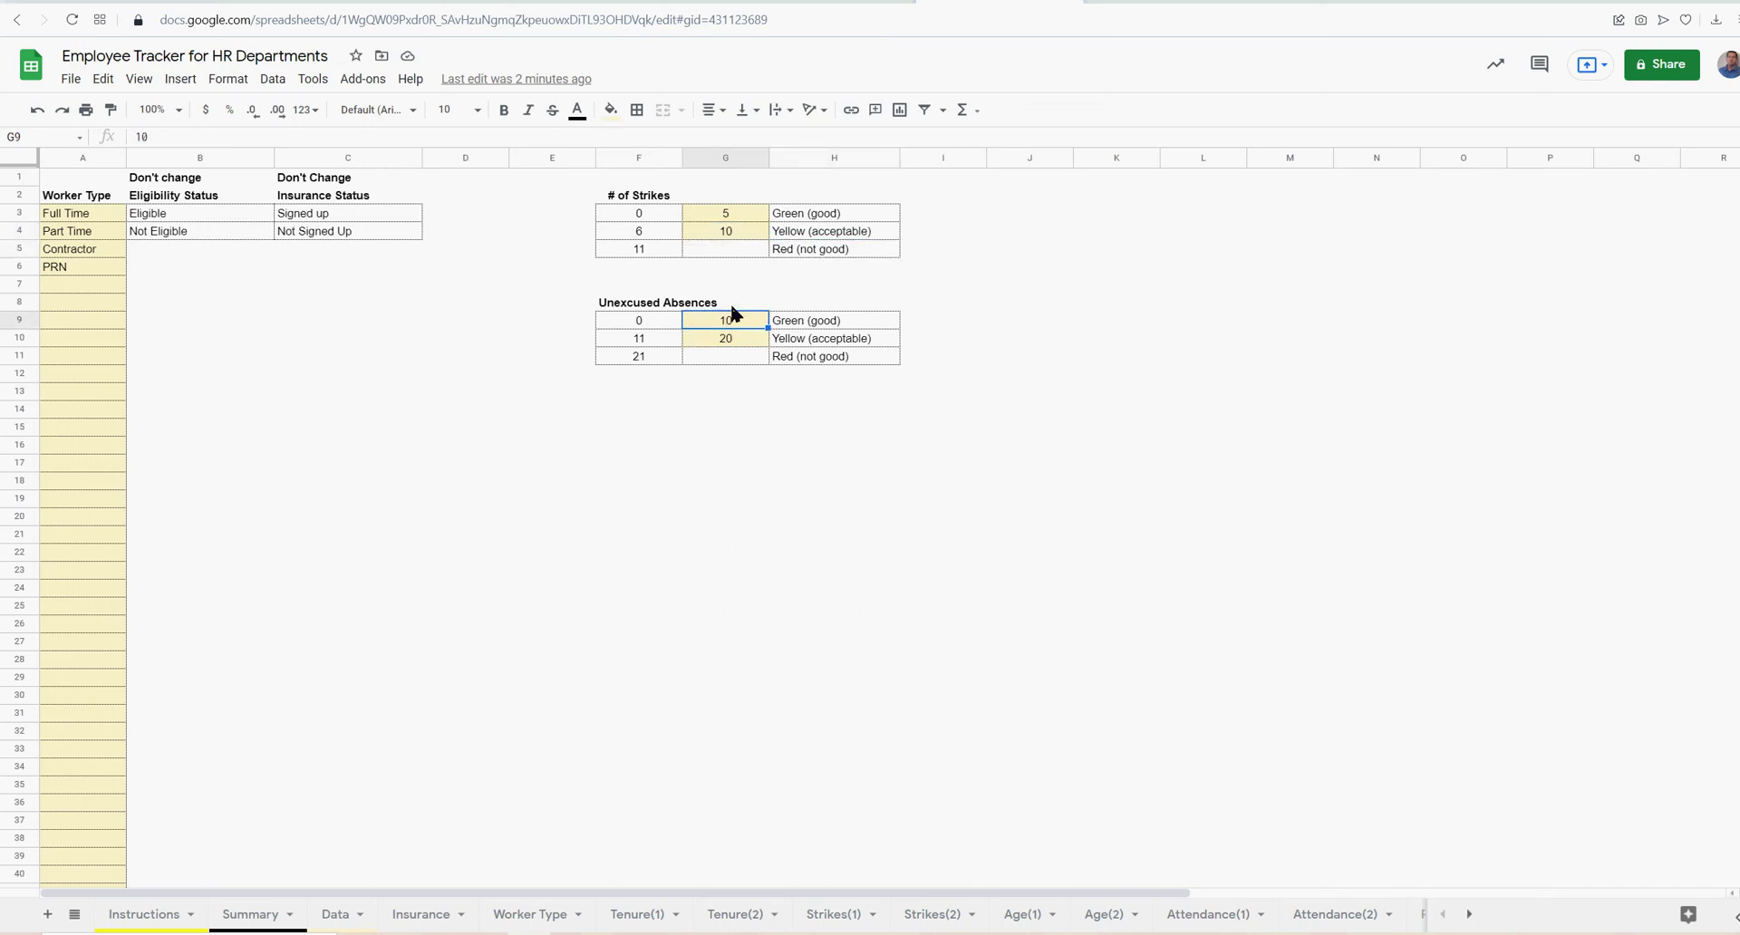
{"action": "left_click", "coordinate": [731, 210]}
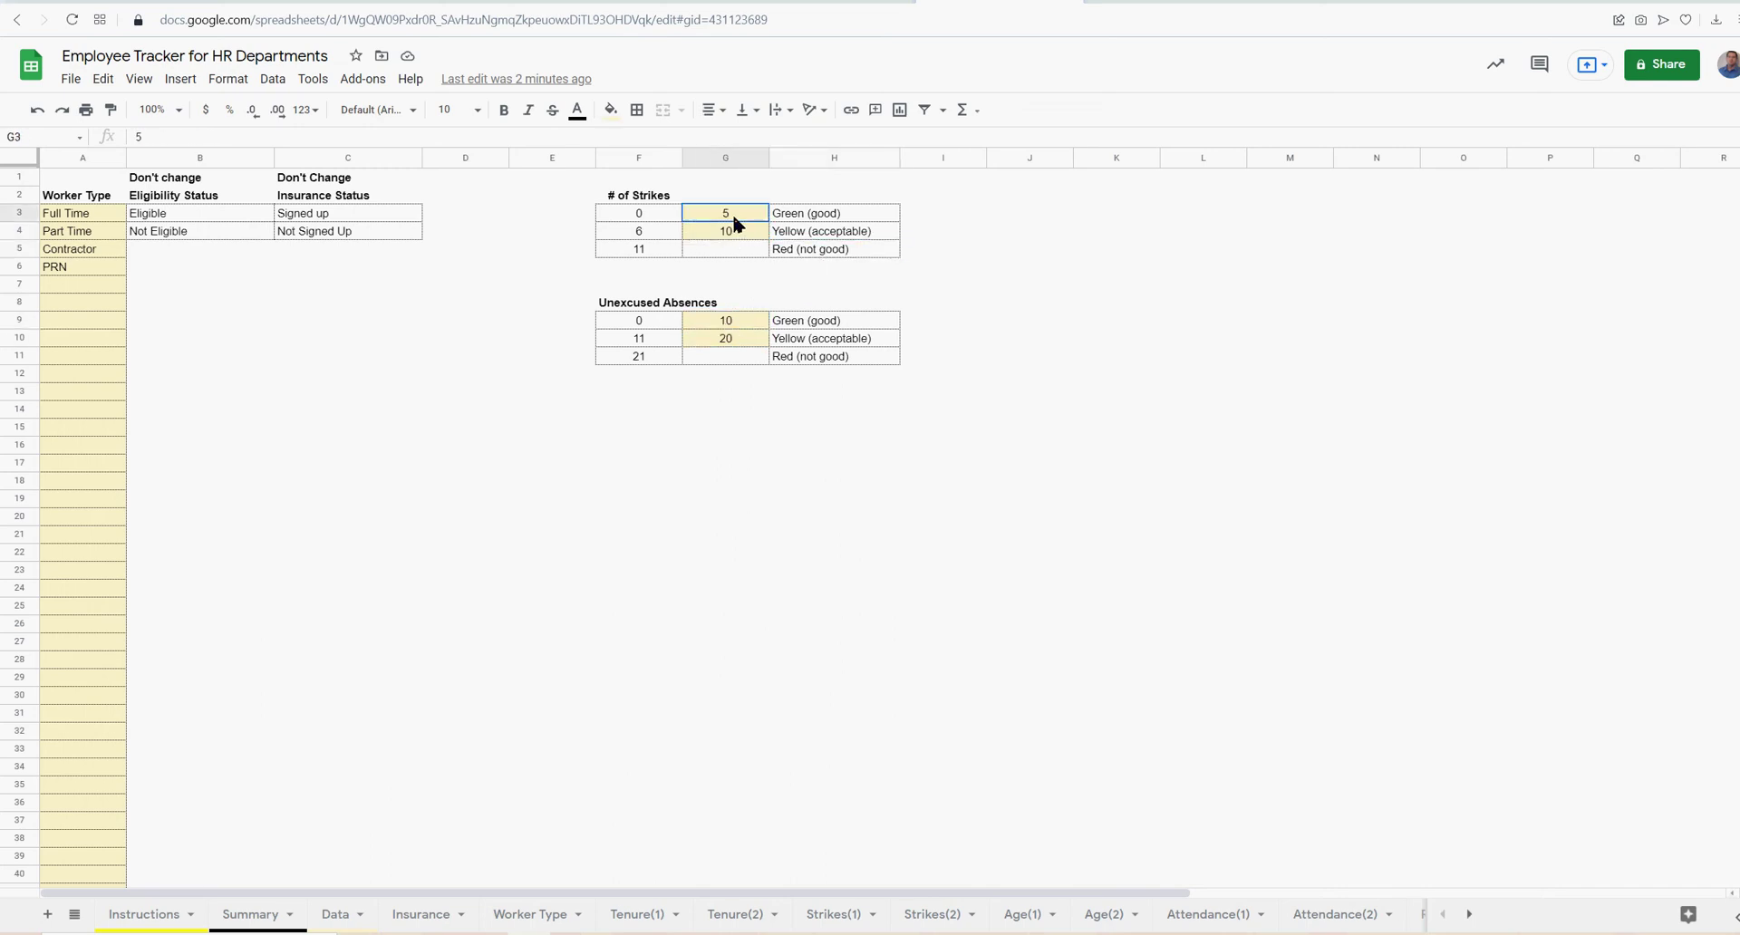
{"action": "left_click", "coordinate": [735, 334]}
On the Data sheet, try 10 as the first employee's number of strikes and restore it to 11
{"action": "left_click", "coordinate": [333, 915]}
{"action": "left_click_drag", "start_coordinate": [949, 217], "coordinate": [942, 426]}
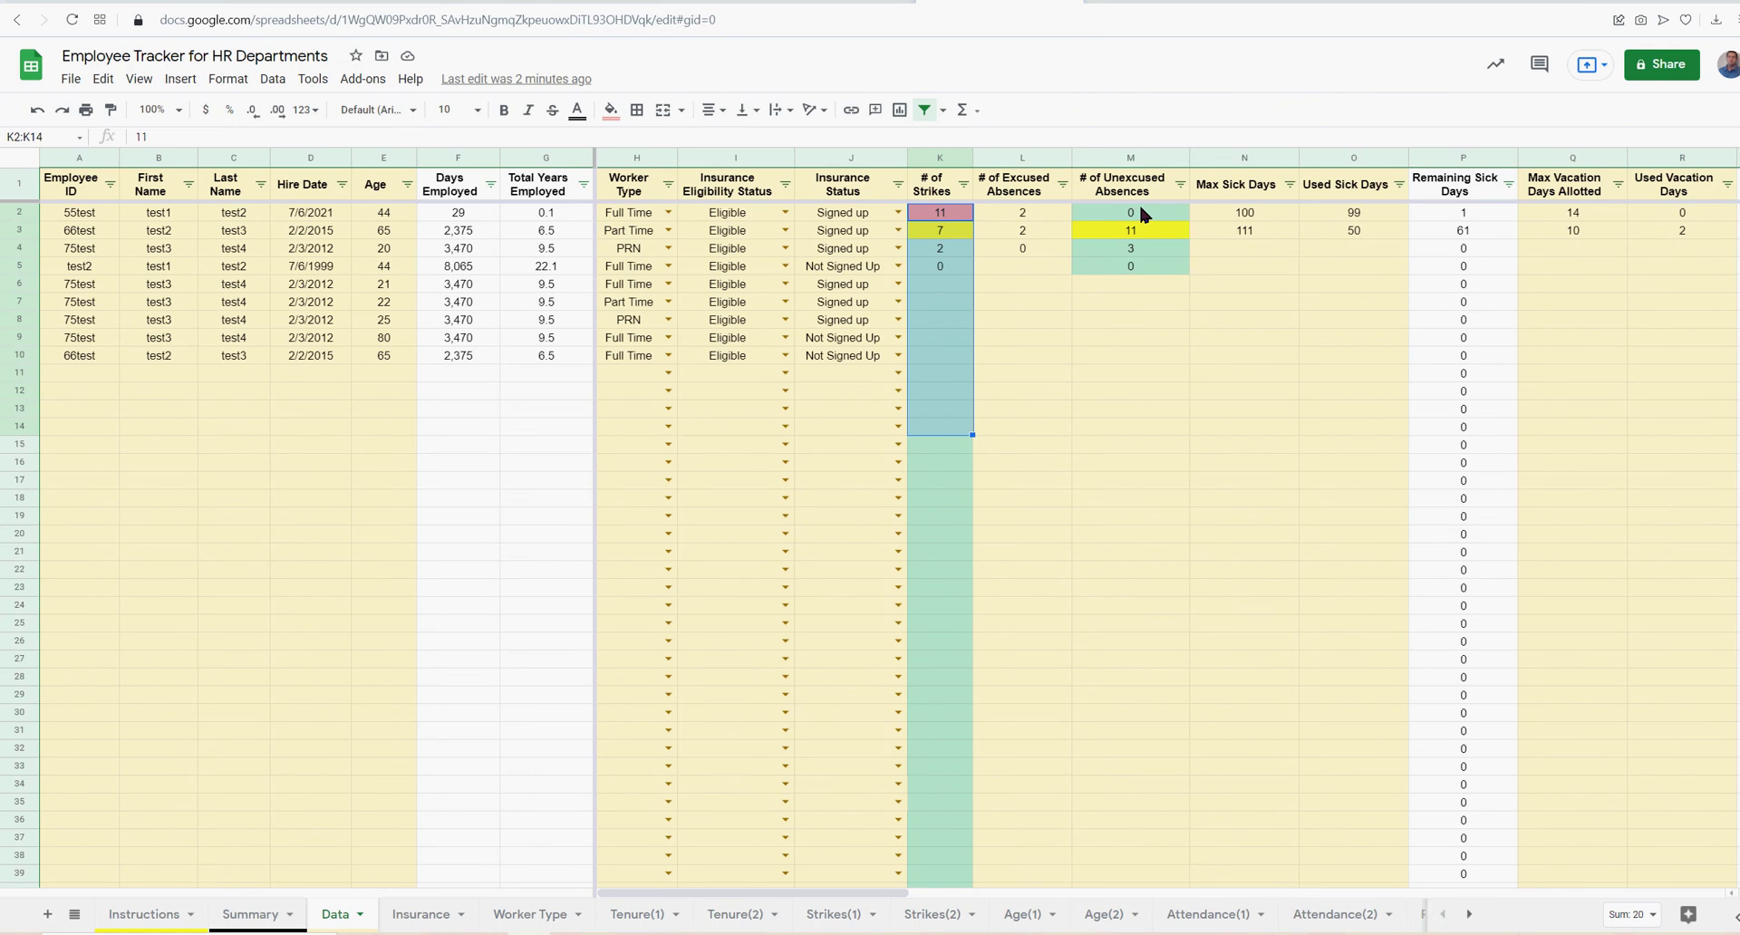
{"action": "key", "text": "shift+BackSpace"}
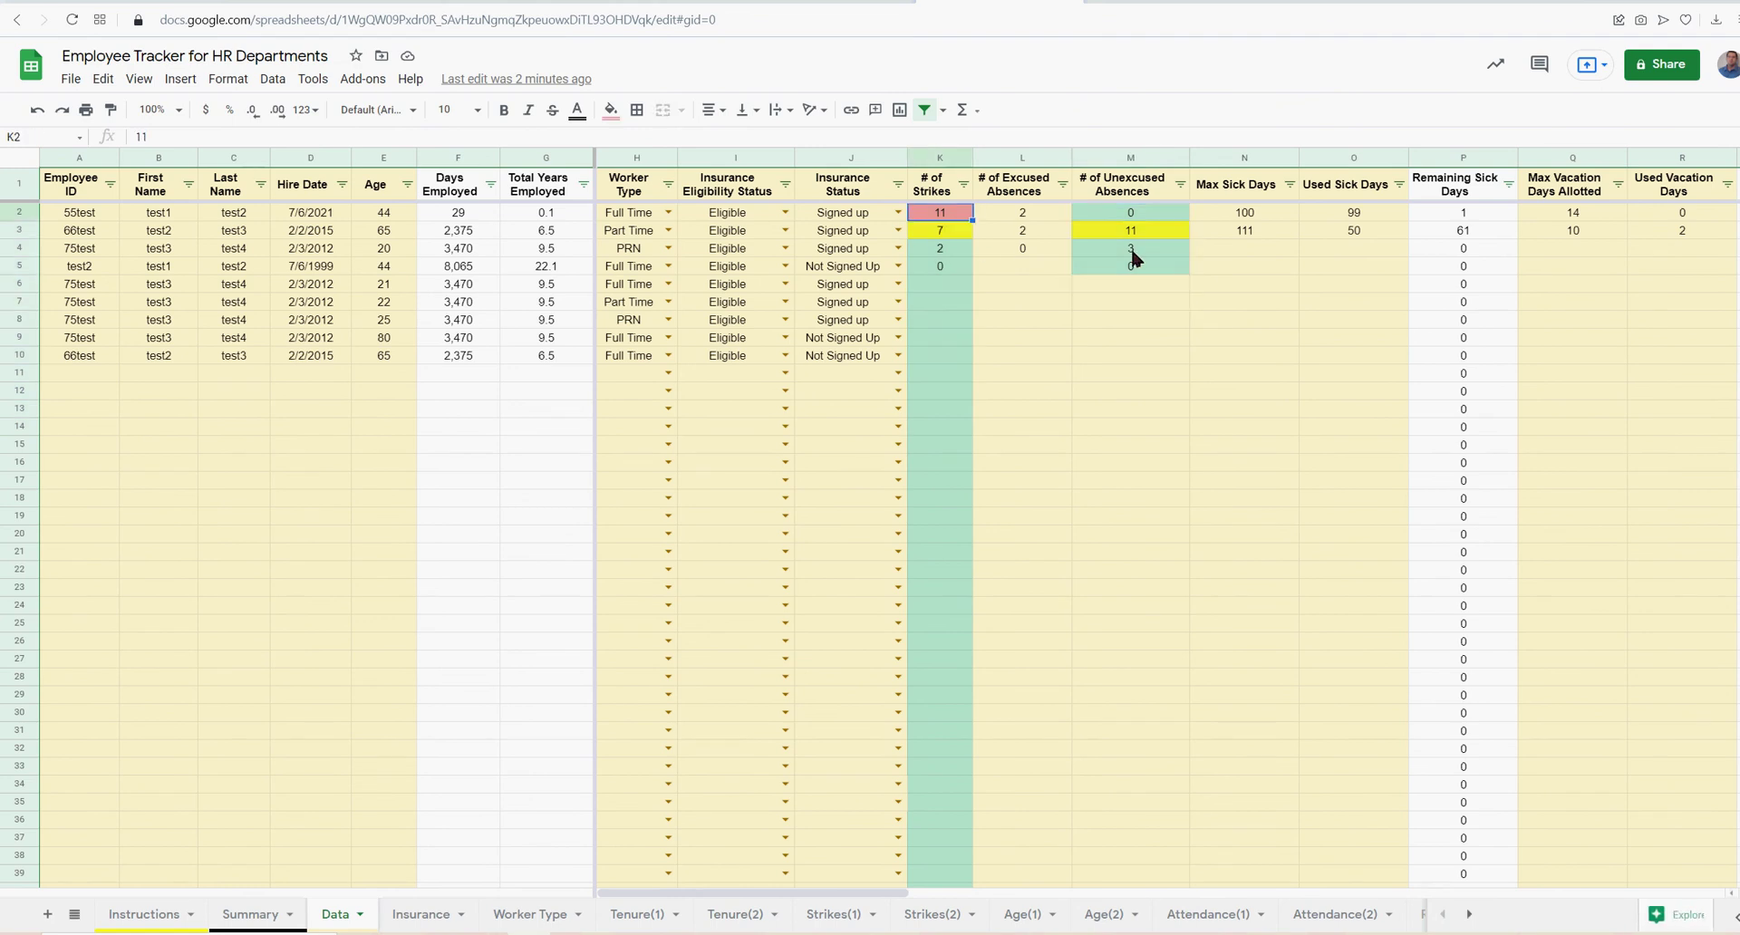
{"action": "type", "text": "10"}
{"action": "key", "text": "Return"}
{"action": "key", "text": "Up"}
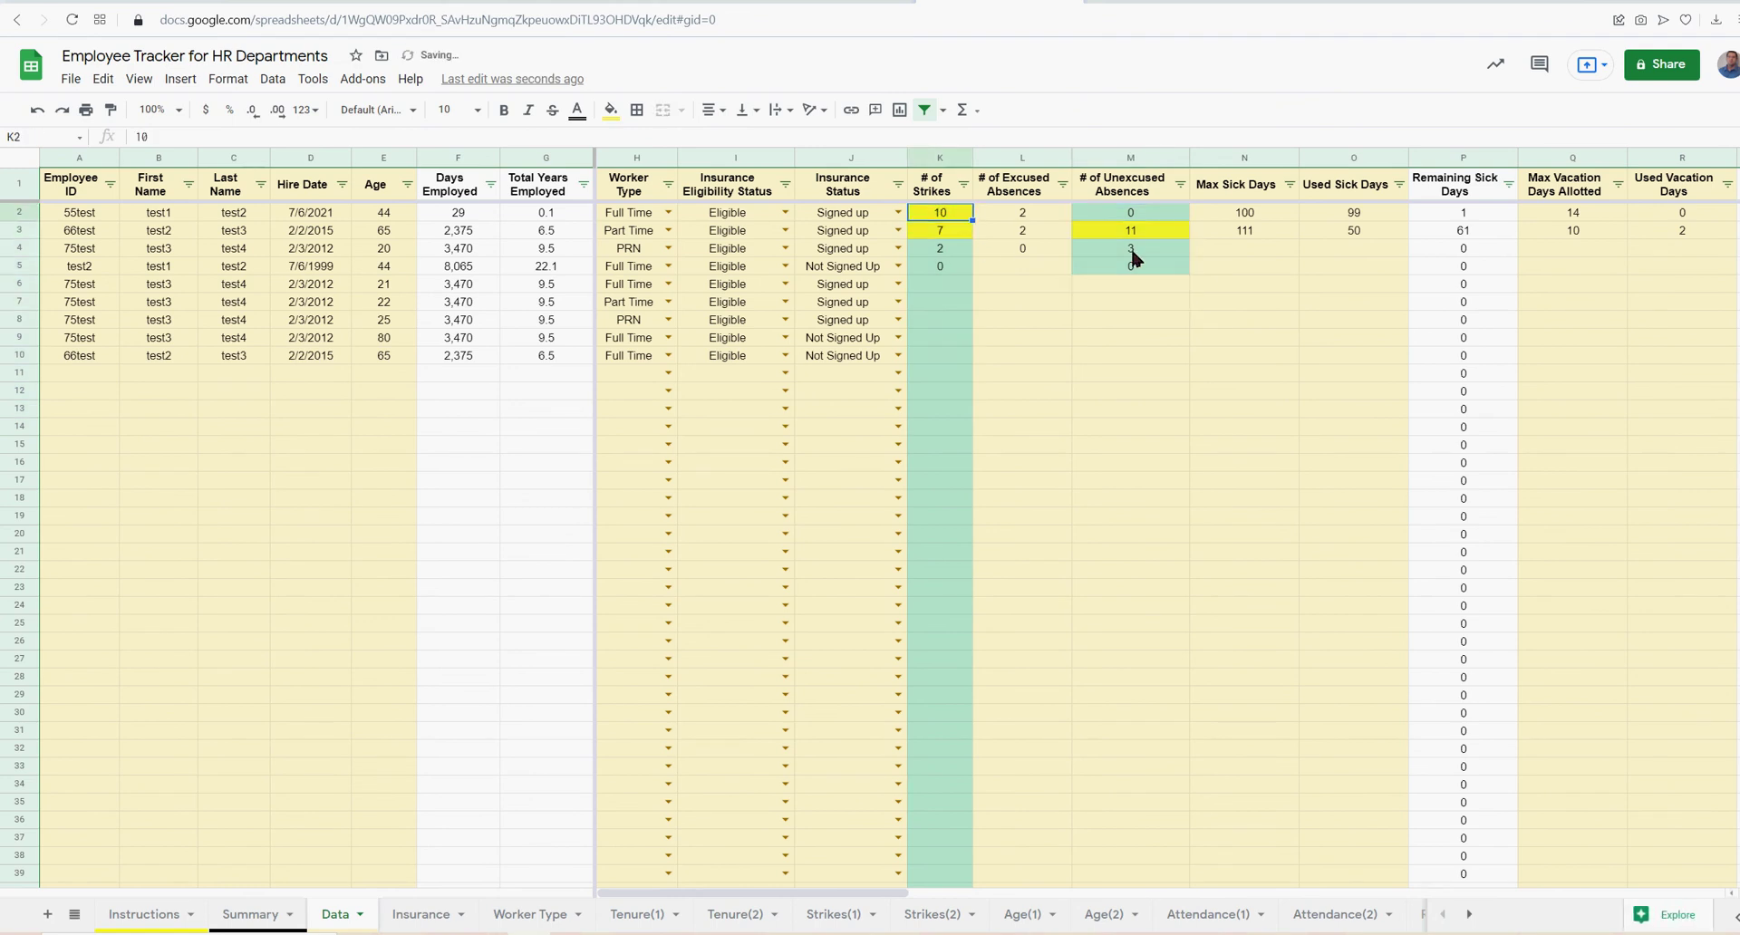
{"action": "type", "text": "11"}
{"action": "key", "text": "Return"}
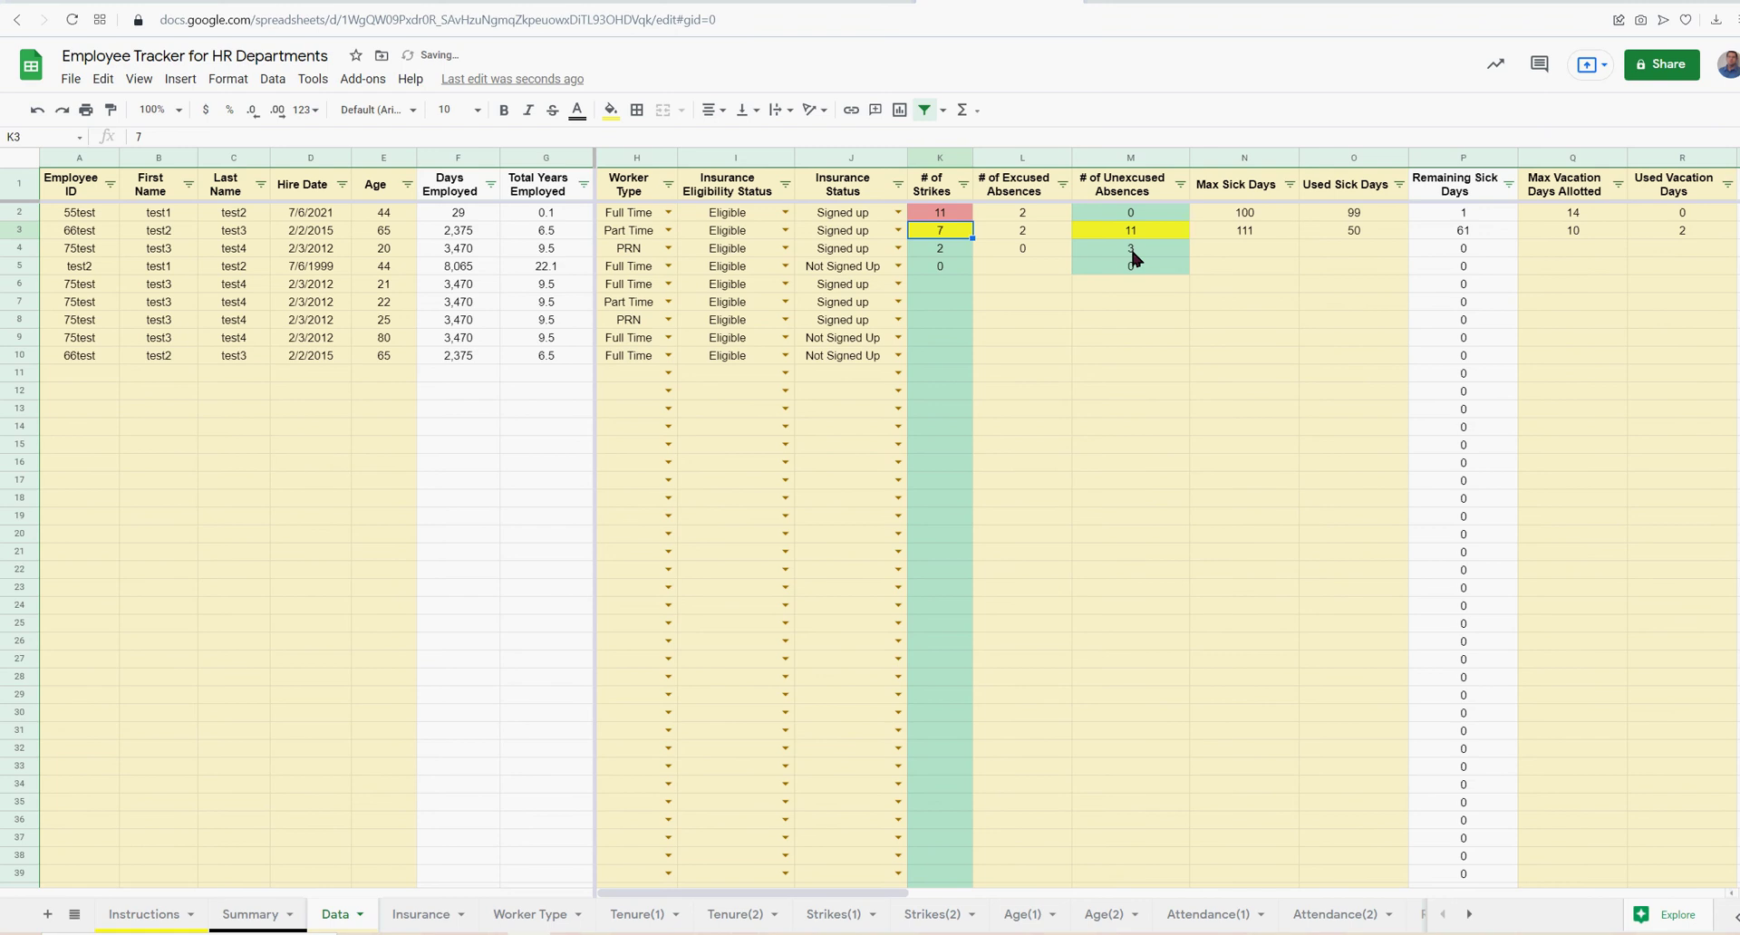
On the Data sheet, test 5 and 6 strikes in cell K4 and leave the value at 5
{"action": "key", "text": "Down"}
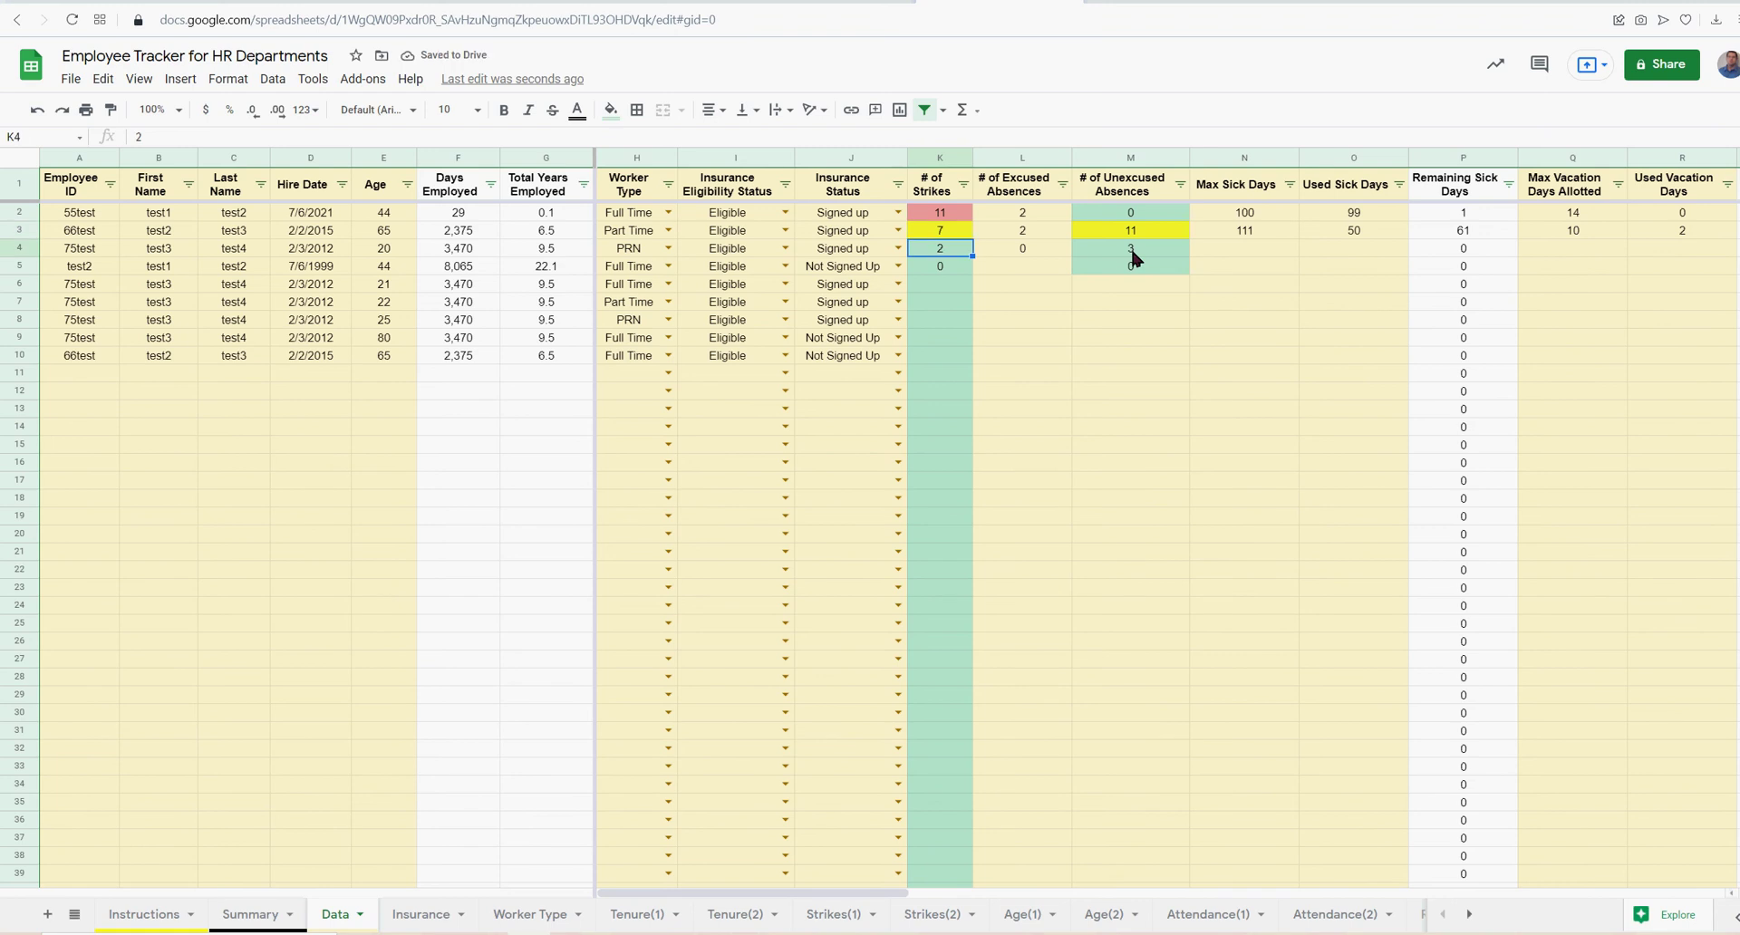
{"action": "type", "text": "5"}
{"action": "key", "text": "Return"}
{"action": "key", "text": "Up"}
{"action": "type", "text": "6"}
{"action": "key", "text": "Return"}
{"action": "key", "text": "Up"}
{"action": "type", "text": "5"}
{"action": "key", "text": "Return"}
{"action": "key", "text": "Down"}
{"action": "key", "text": "Down"}
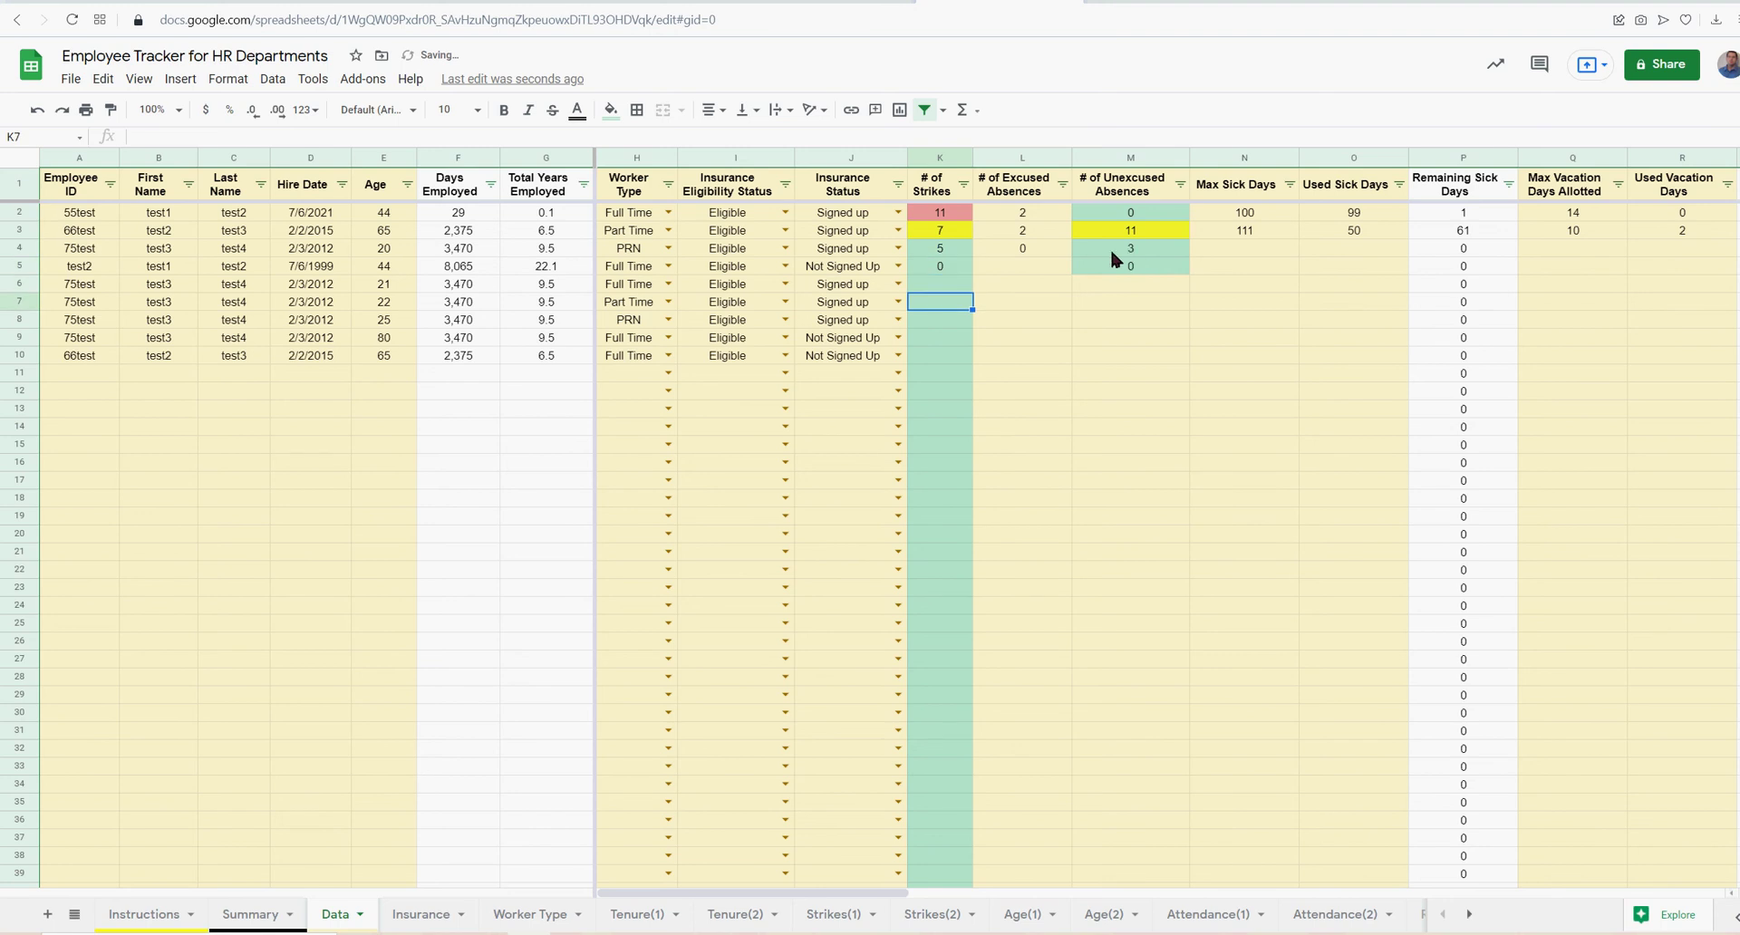
Review the color-coded strikes and unexcused absences columns and the filter options for Insurance Eligibility Status
{"action": "left_click_drag", "start_coordinate": [940, 212], "coordinate": [939, 390]}
{"action": "left_click_drag", "start_coordinate": [1136, 217], "coordinate": [1129, 361]}
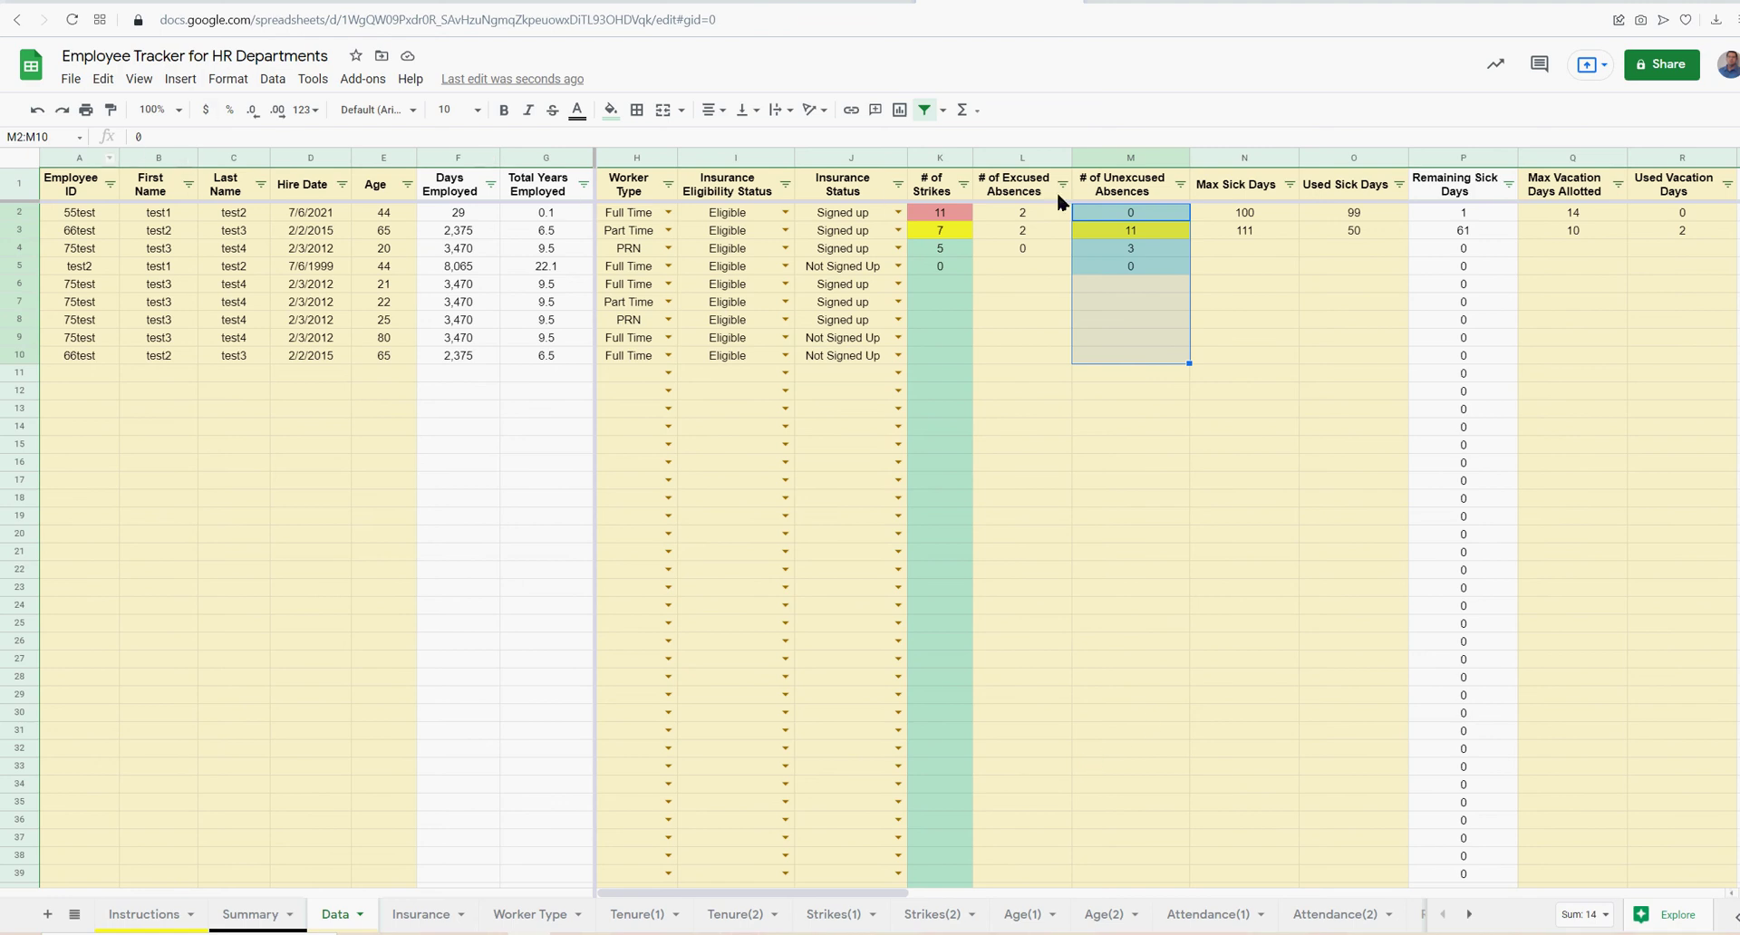
{"action": "left_click", "coordinate": [785, 184]}
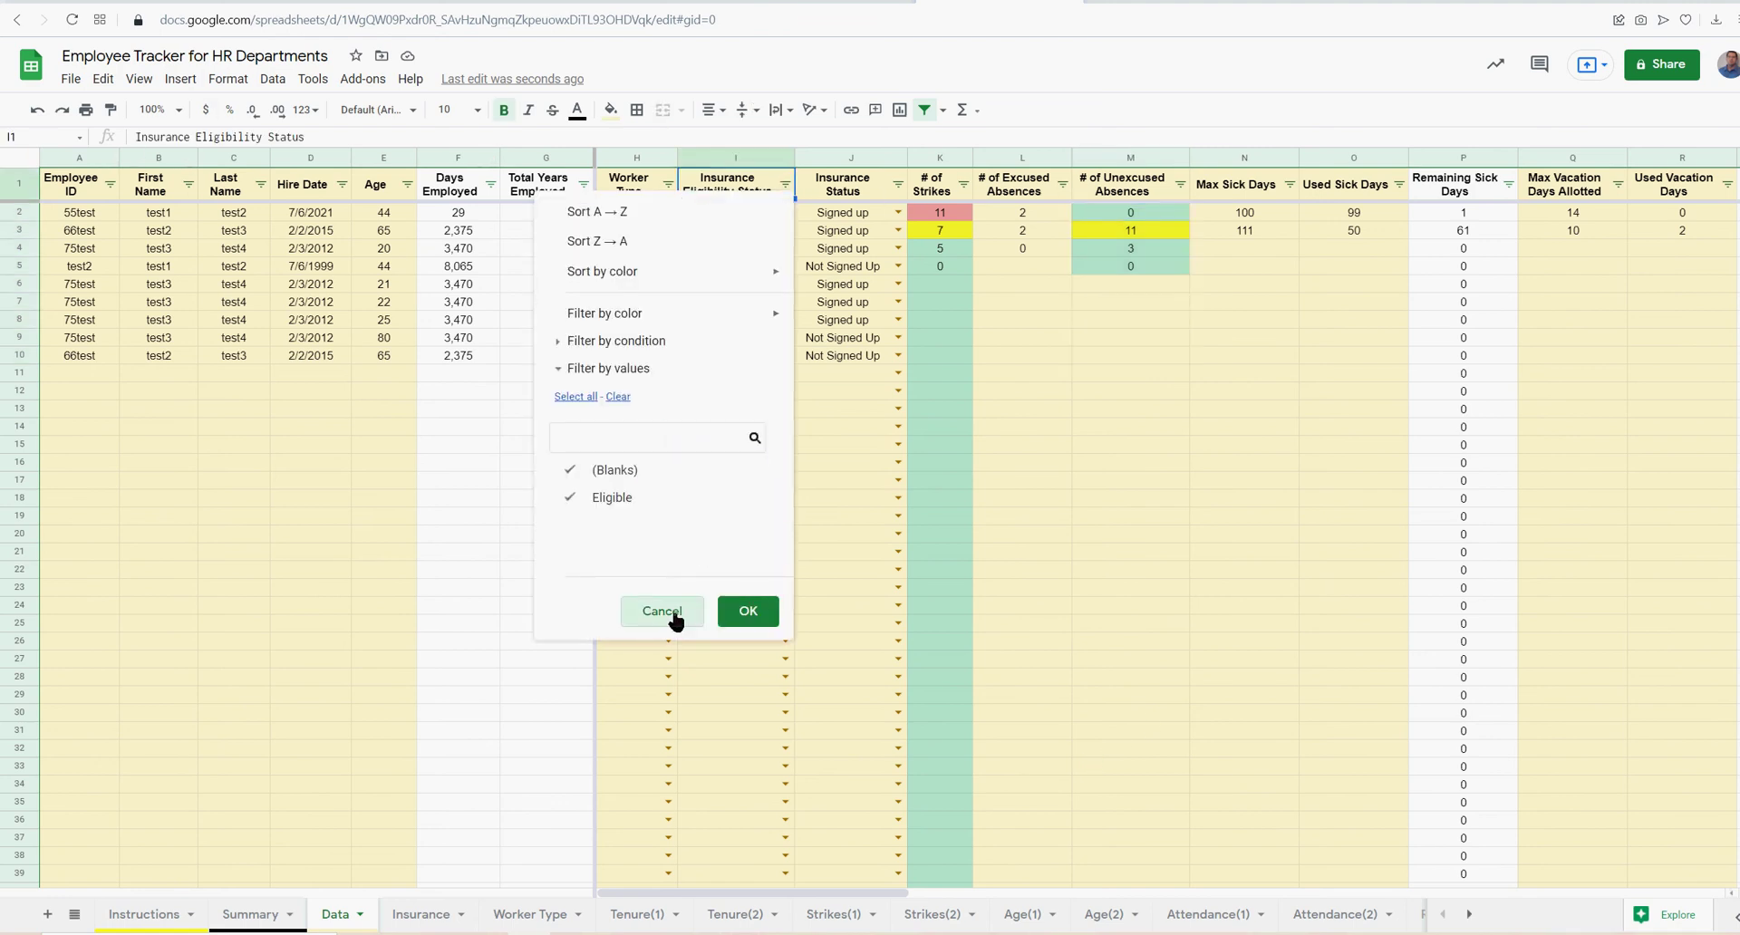
{"action": "left_click", "coordinate": [746, 609]}
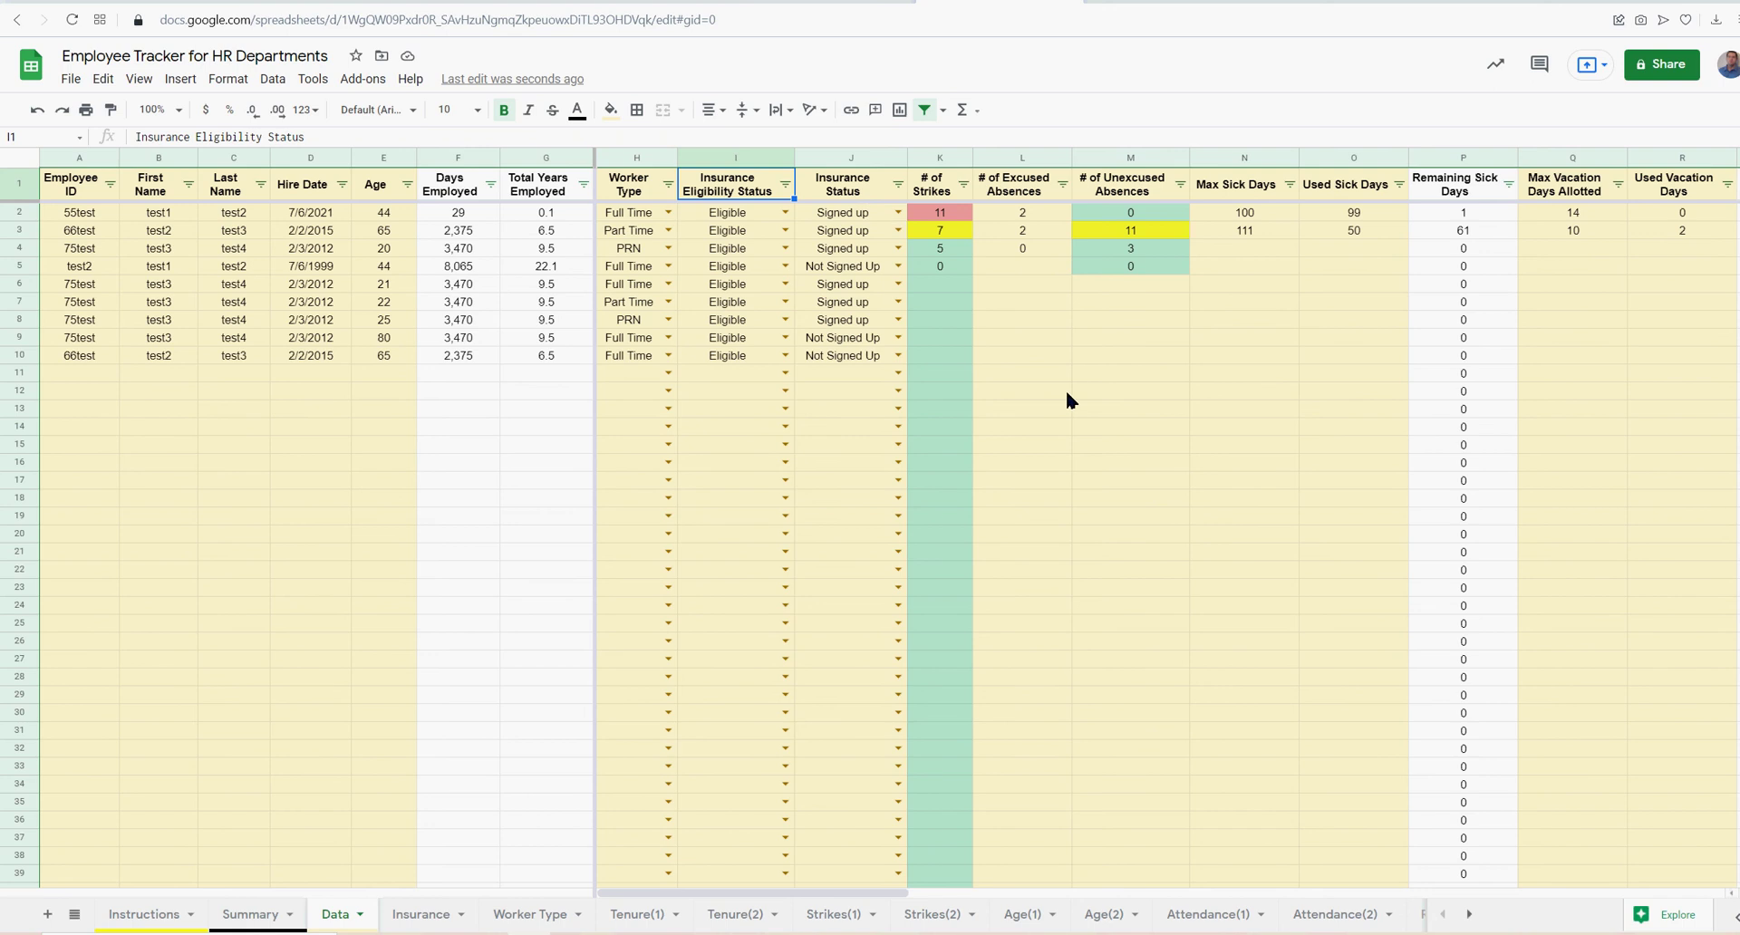
On the Tenure(1) sheet, try minimum employment thresholds of 2000 and 10000 days and settle on 8000
{"action": "left_click", "coordinate": [637, 914]}
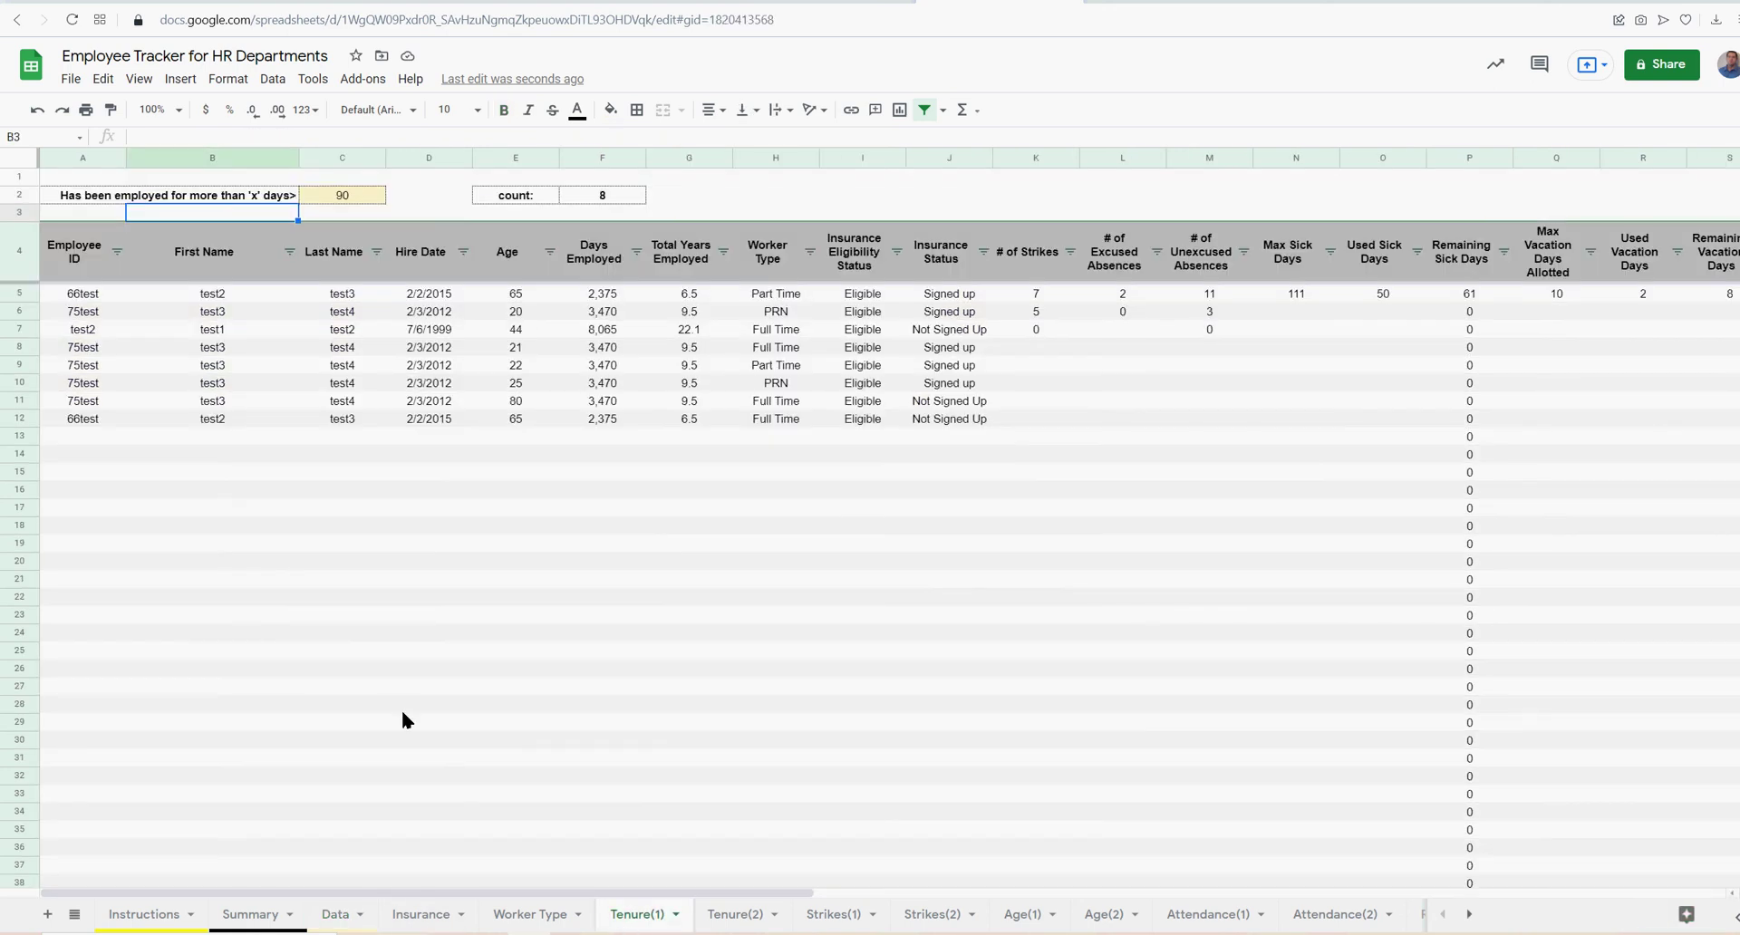
{"action": "left_click", "coordinate": [355, 188]}
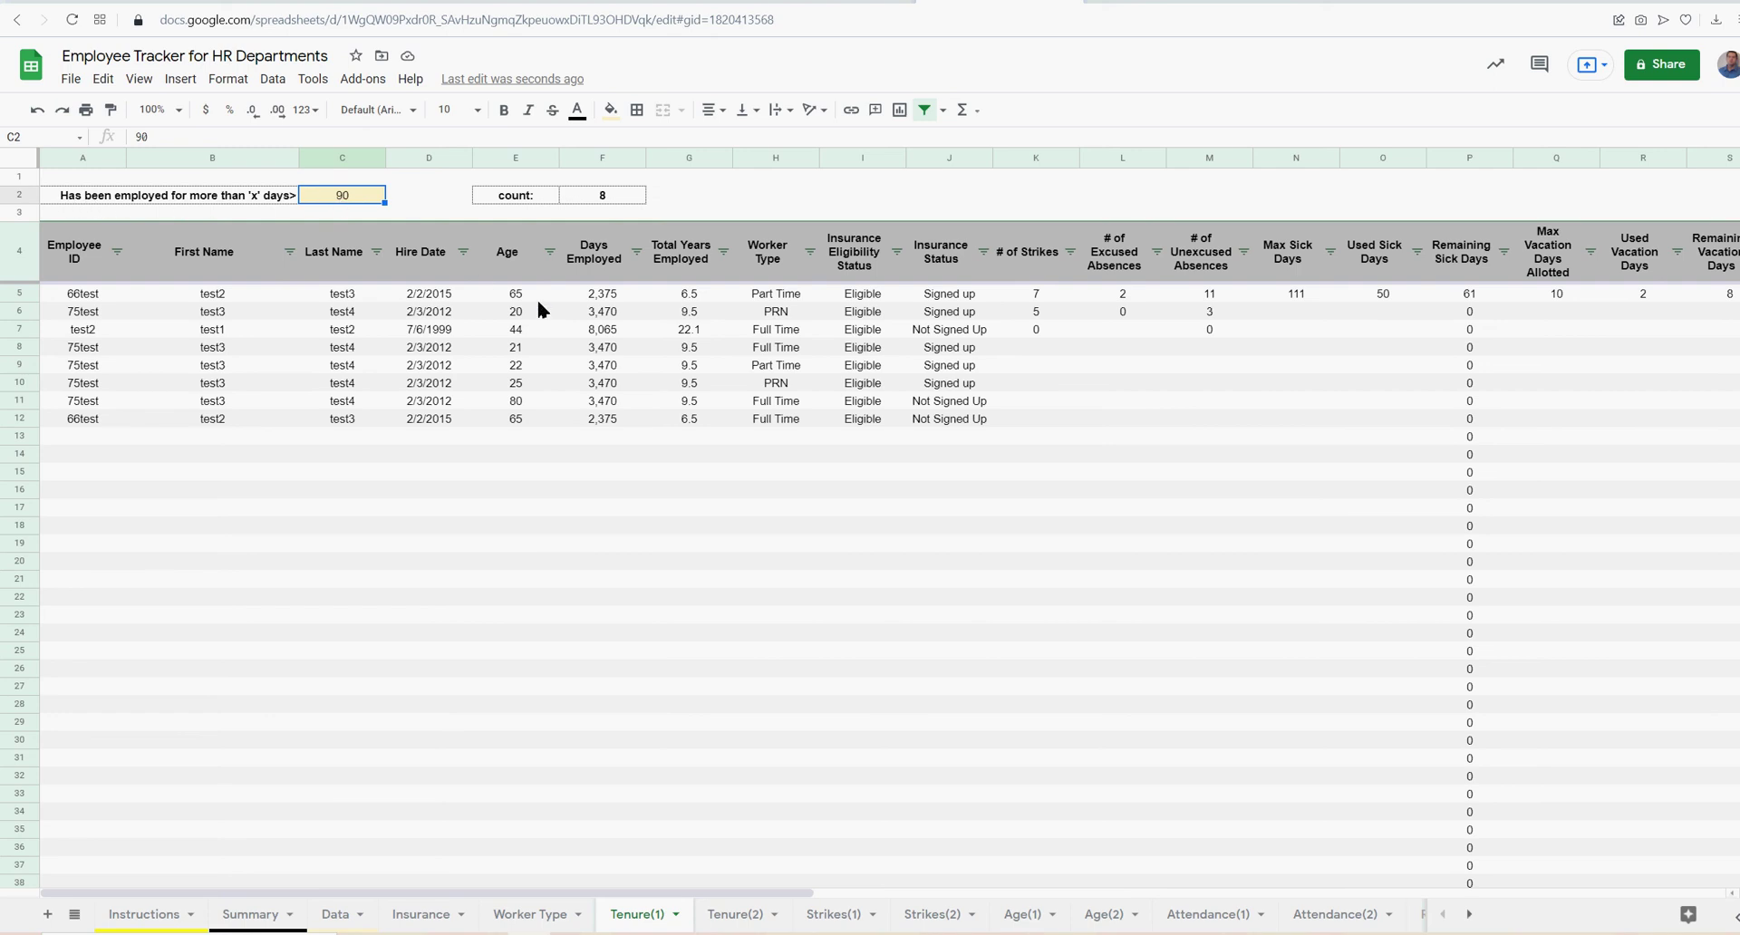
{"action": "type", "text": "2000"}
{"action": "key", "text": "Return"}
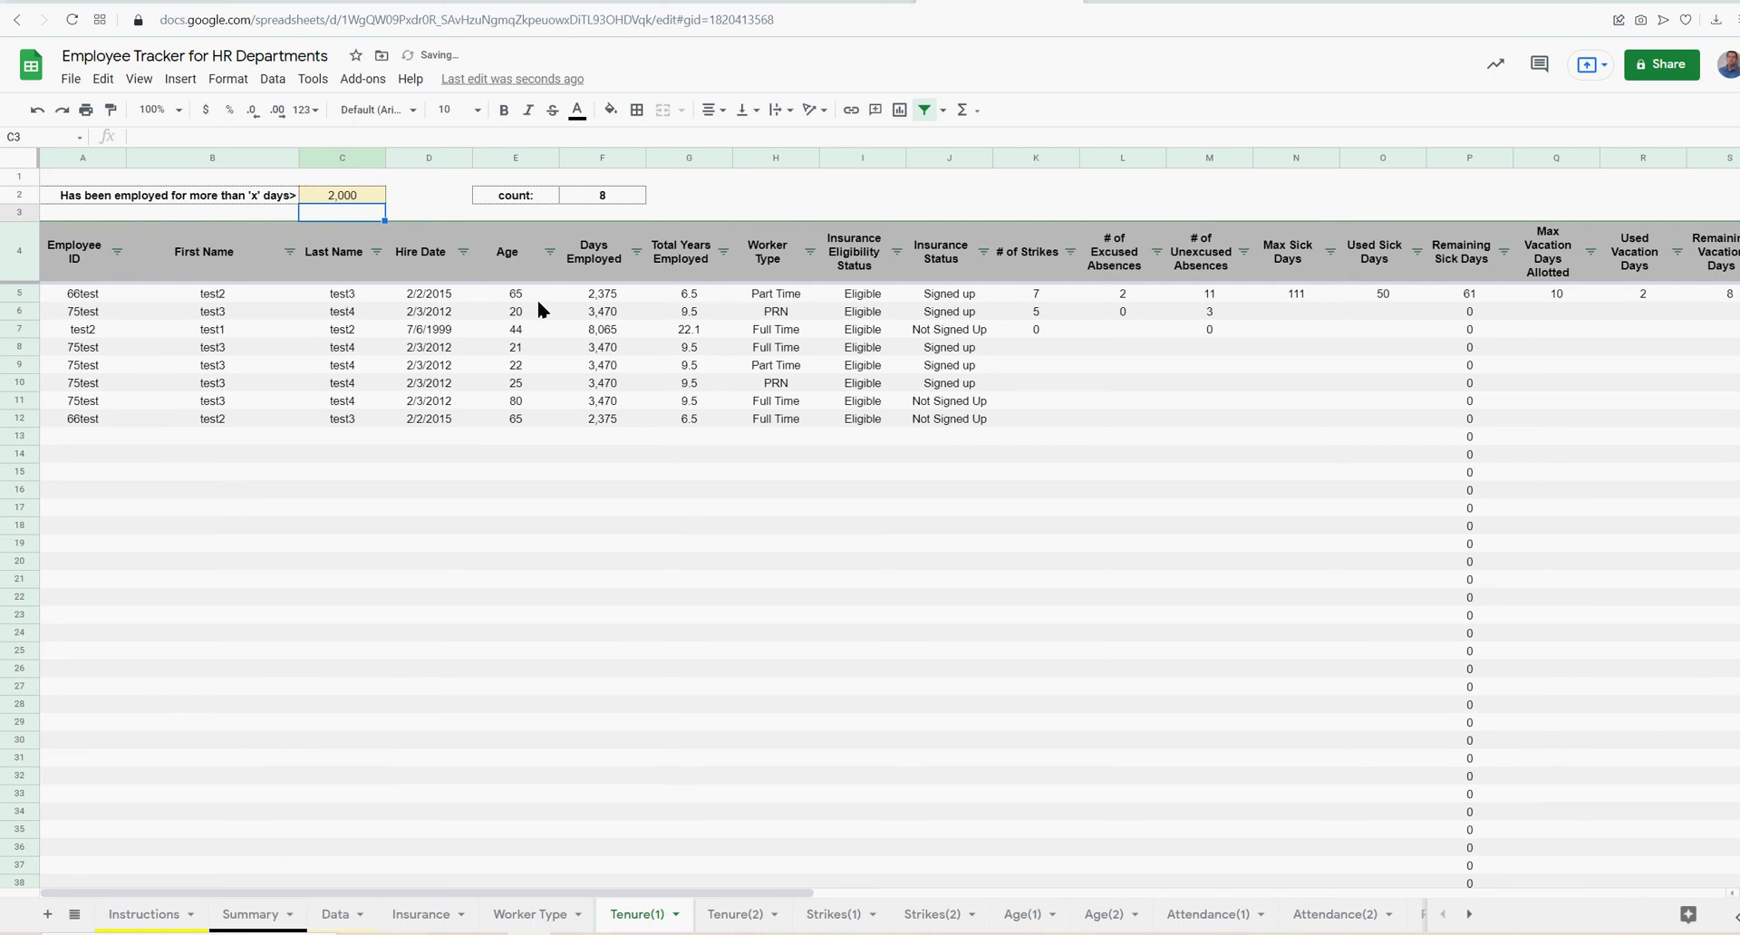
{"action": "key", "text": "Up"}
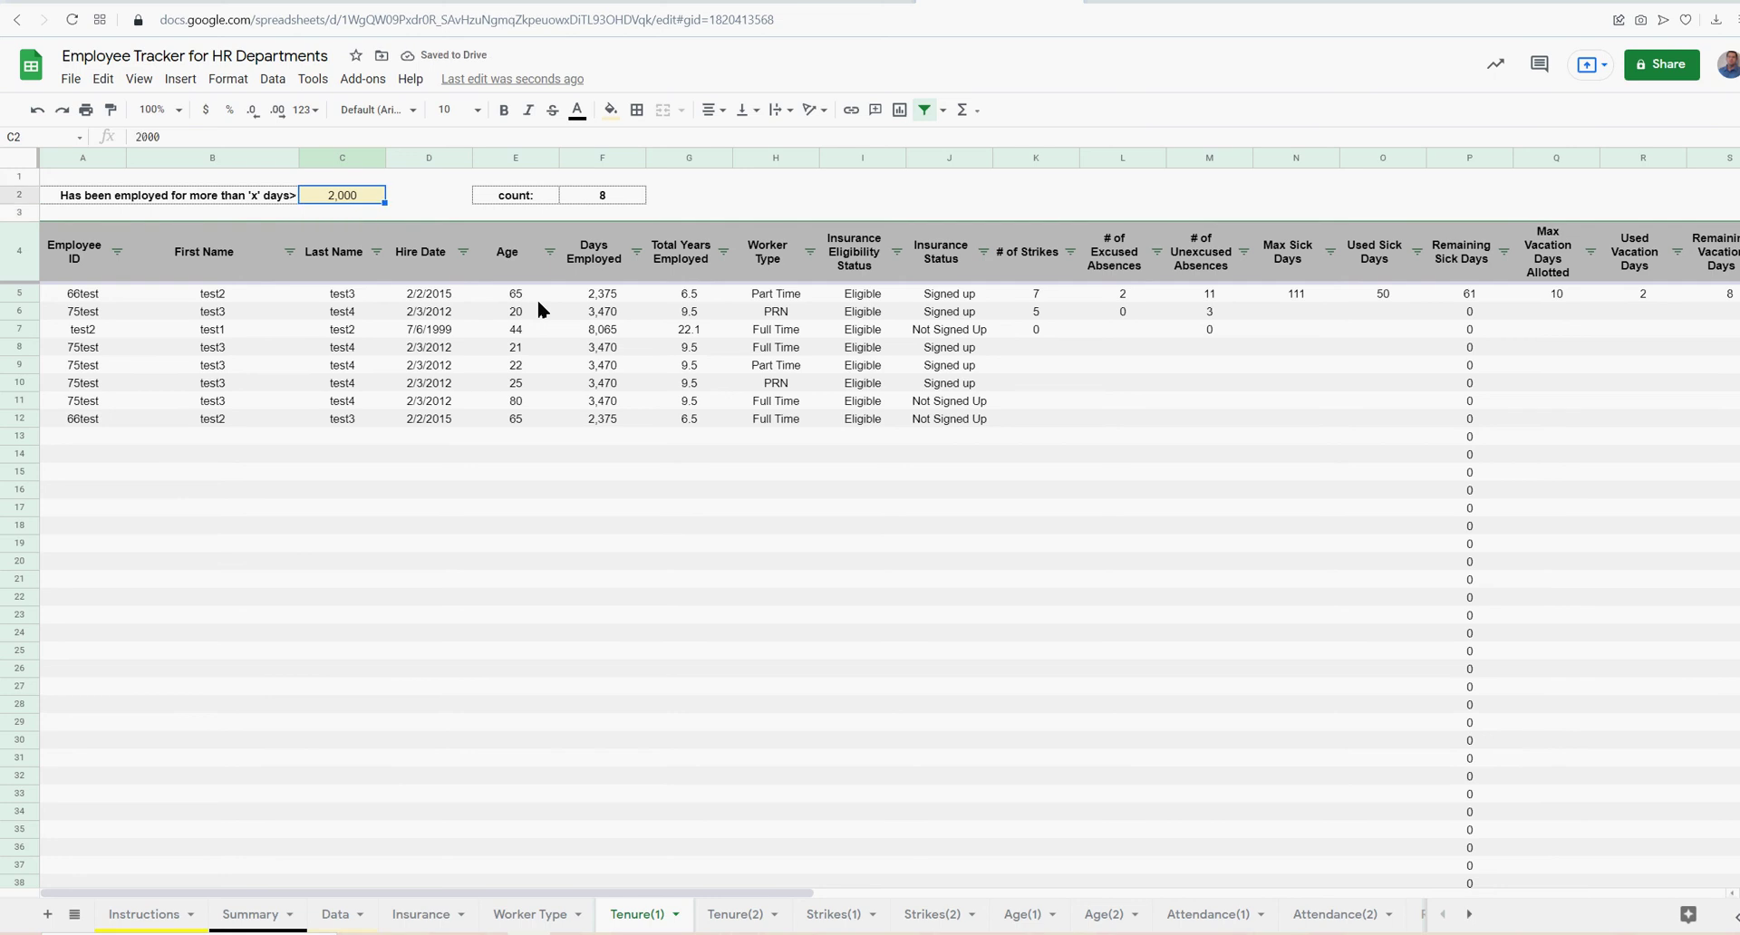
{"action": "type", "text": "10000"}
{"action": "key", "text": "Return"}
{"action": "key", "text": "Up"}
{"action": "type", "text": "8,000"}
{"action": "key", "text": "Return"}
{"action": "key", "text": "Up"}
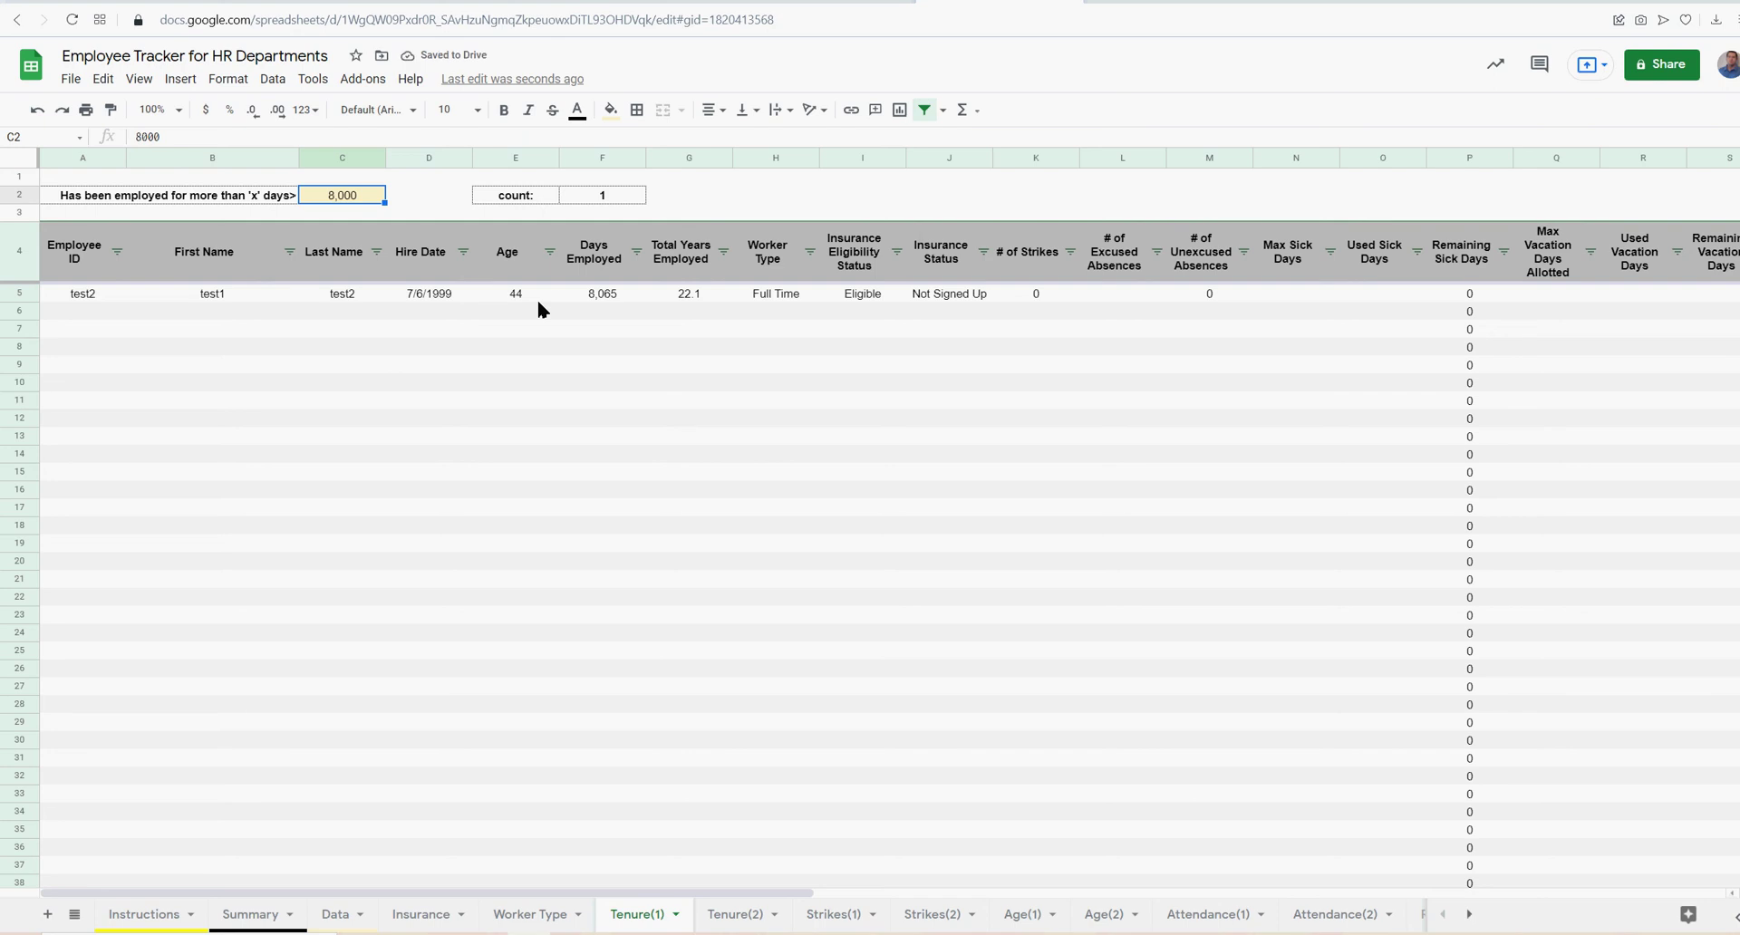
Enter the formula =C2/365 in cell C3, below the employment threshold, to convert the days to years
{"action": "key", "text": "Down"}
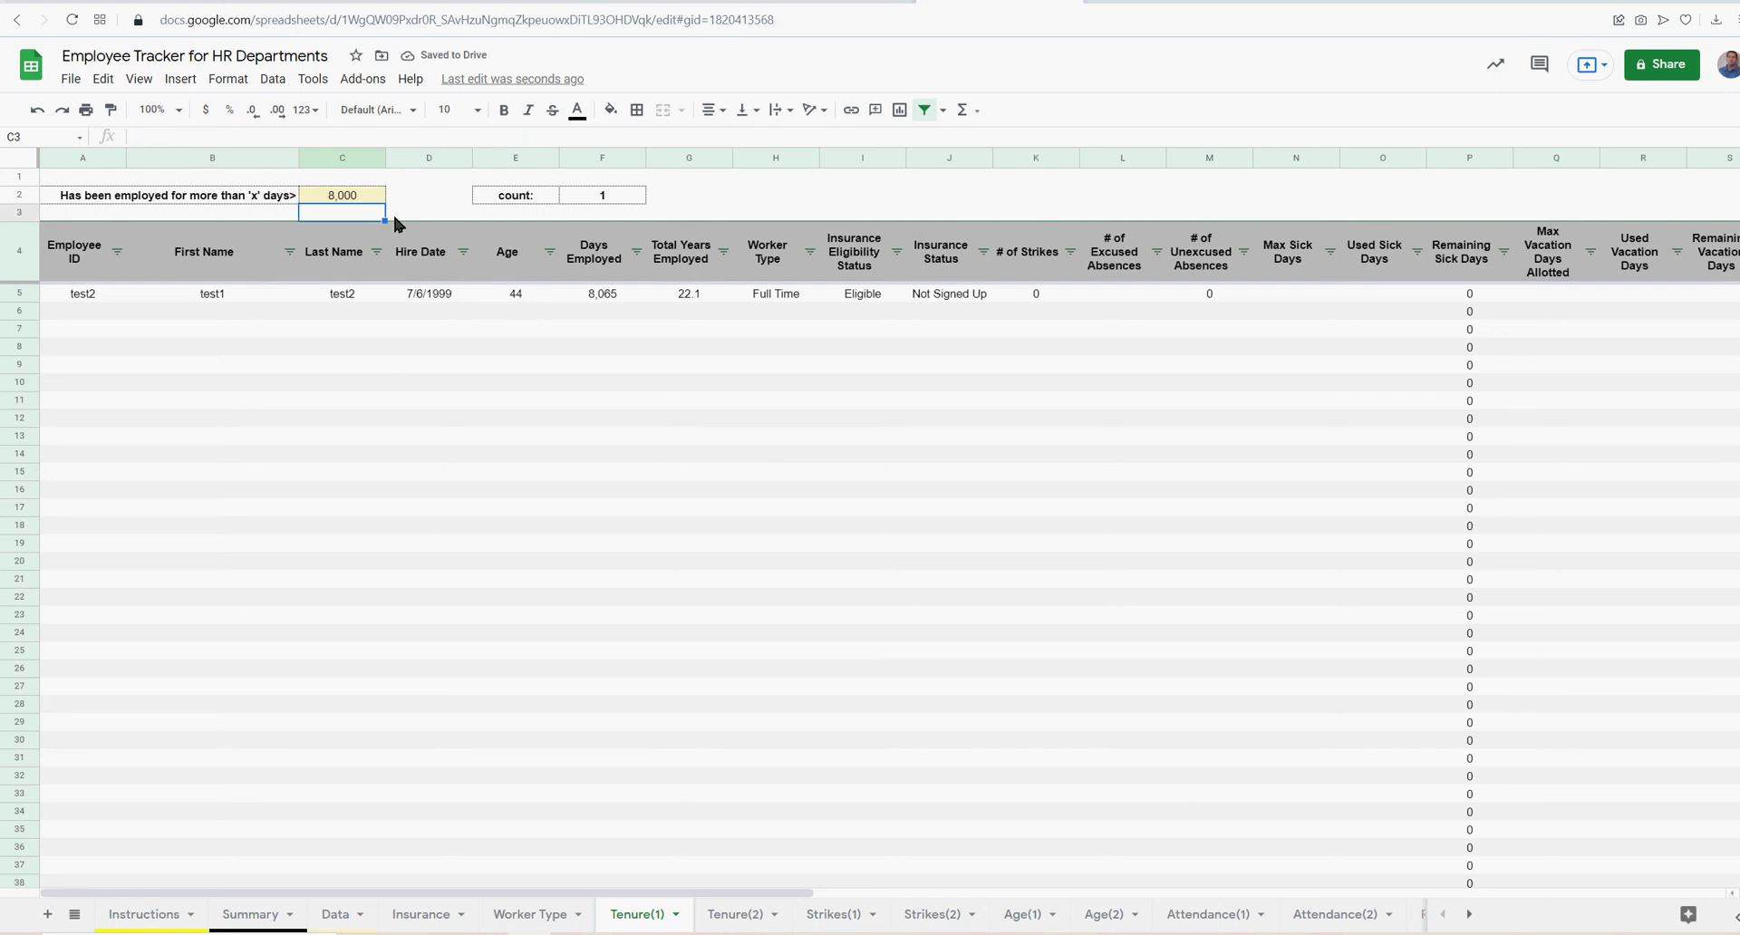
{"action": "type", "text": "="}
{"action": "left_click", "coordinate": [360, 197]}
{"action": "type", "text": "/365"}
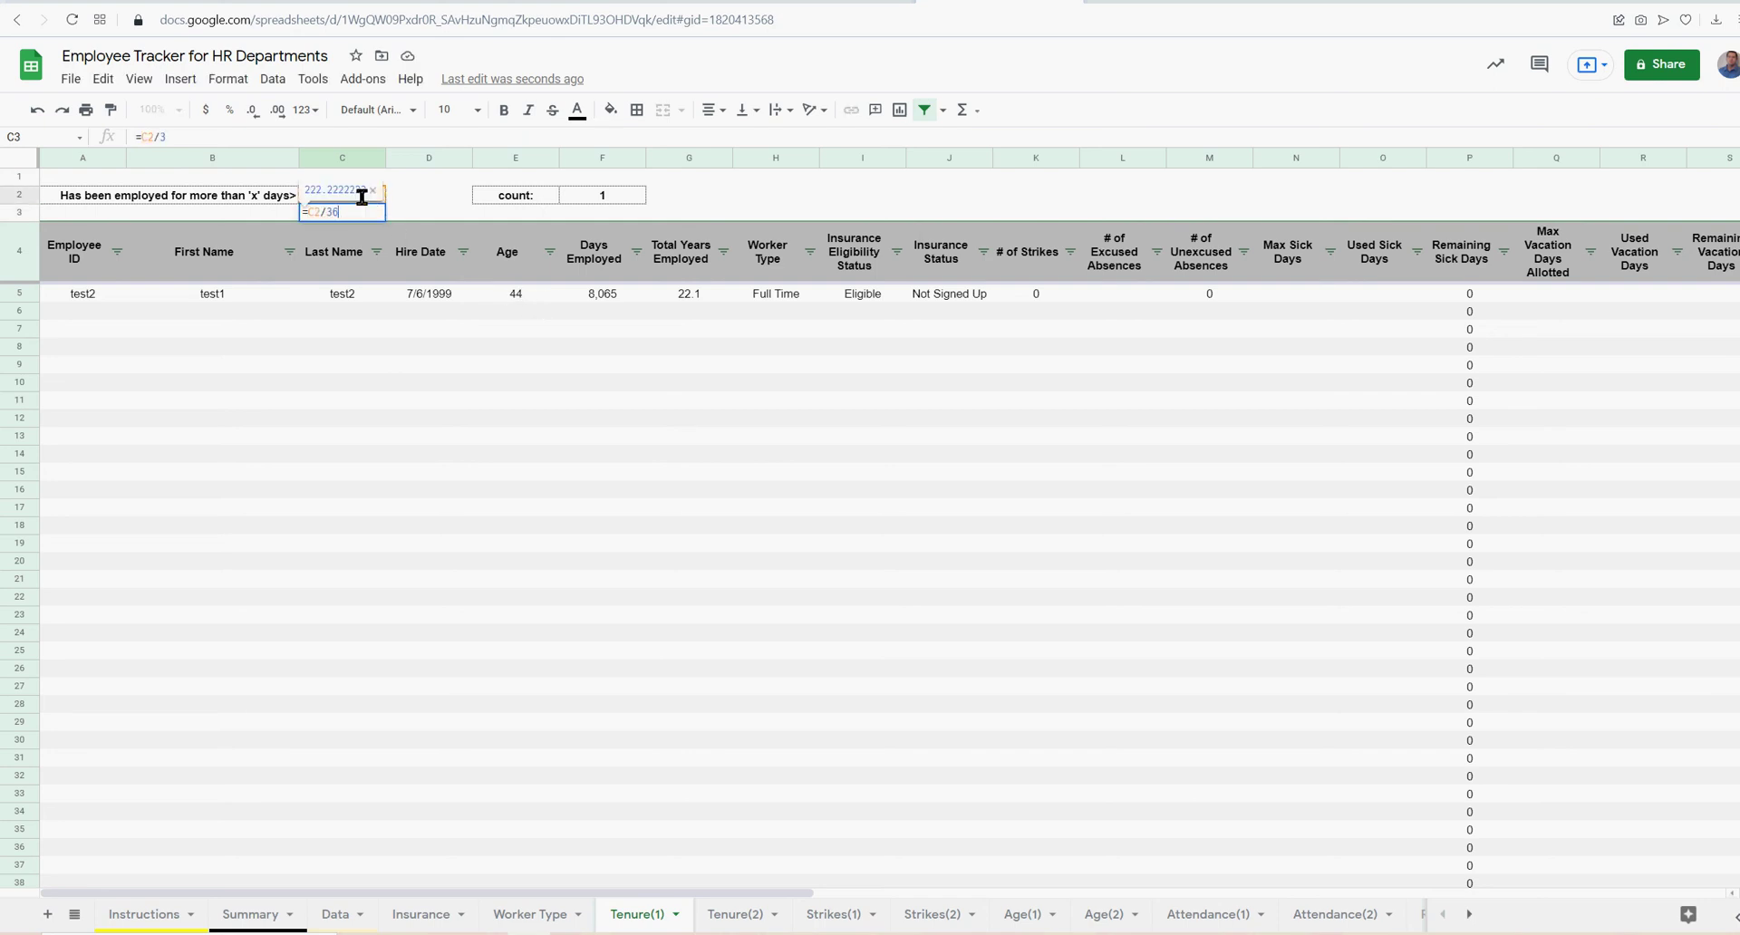
{"action": "key", "text": "Return"}
Format the years value in C3 as a number with one decimal place
{"action": "left_click", "coordinate": [348, 213]}
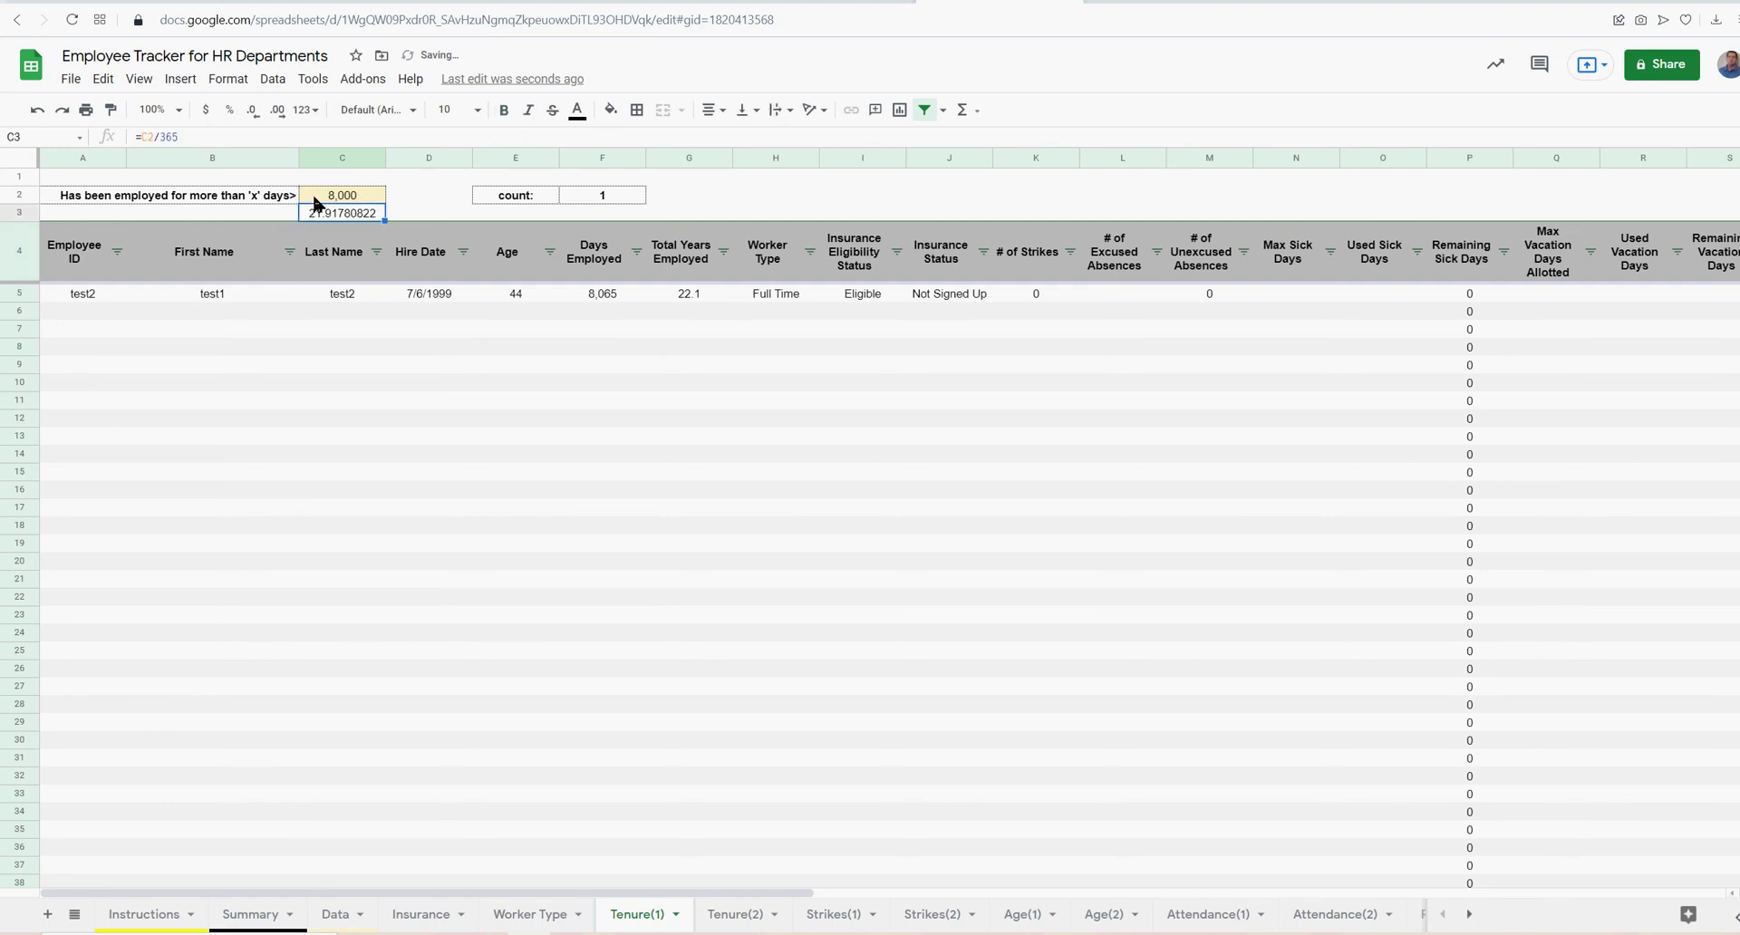
{"action": "left_click", "coordinate": [227, 78]}
{"action": "mouse_move", "coordinate": [272, 152]}
{"action": "left_click", "coordinate": [471, 186]}
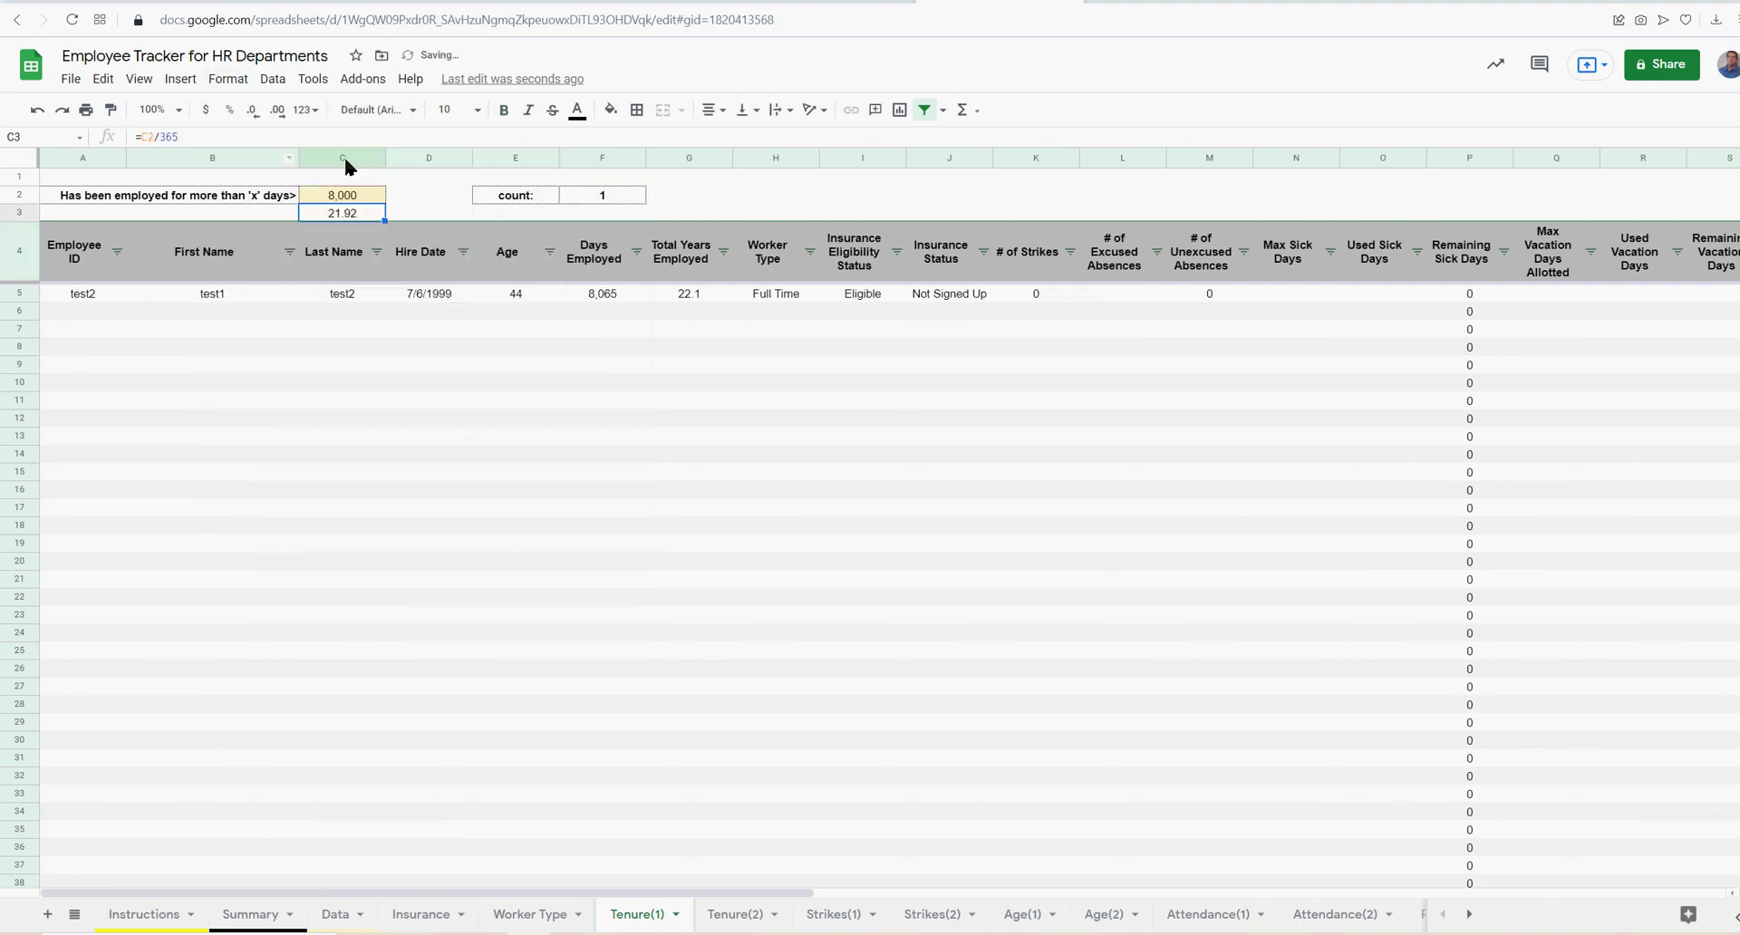
{"action": "left_click", "coordinate": [257, 111]}
{"action": "left_click", "coordinate": [228, 80]}
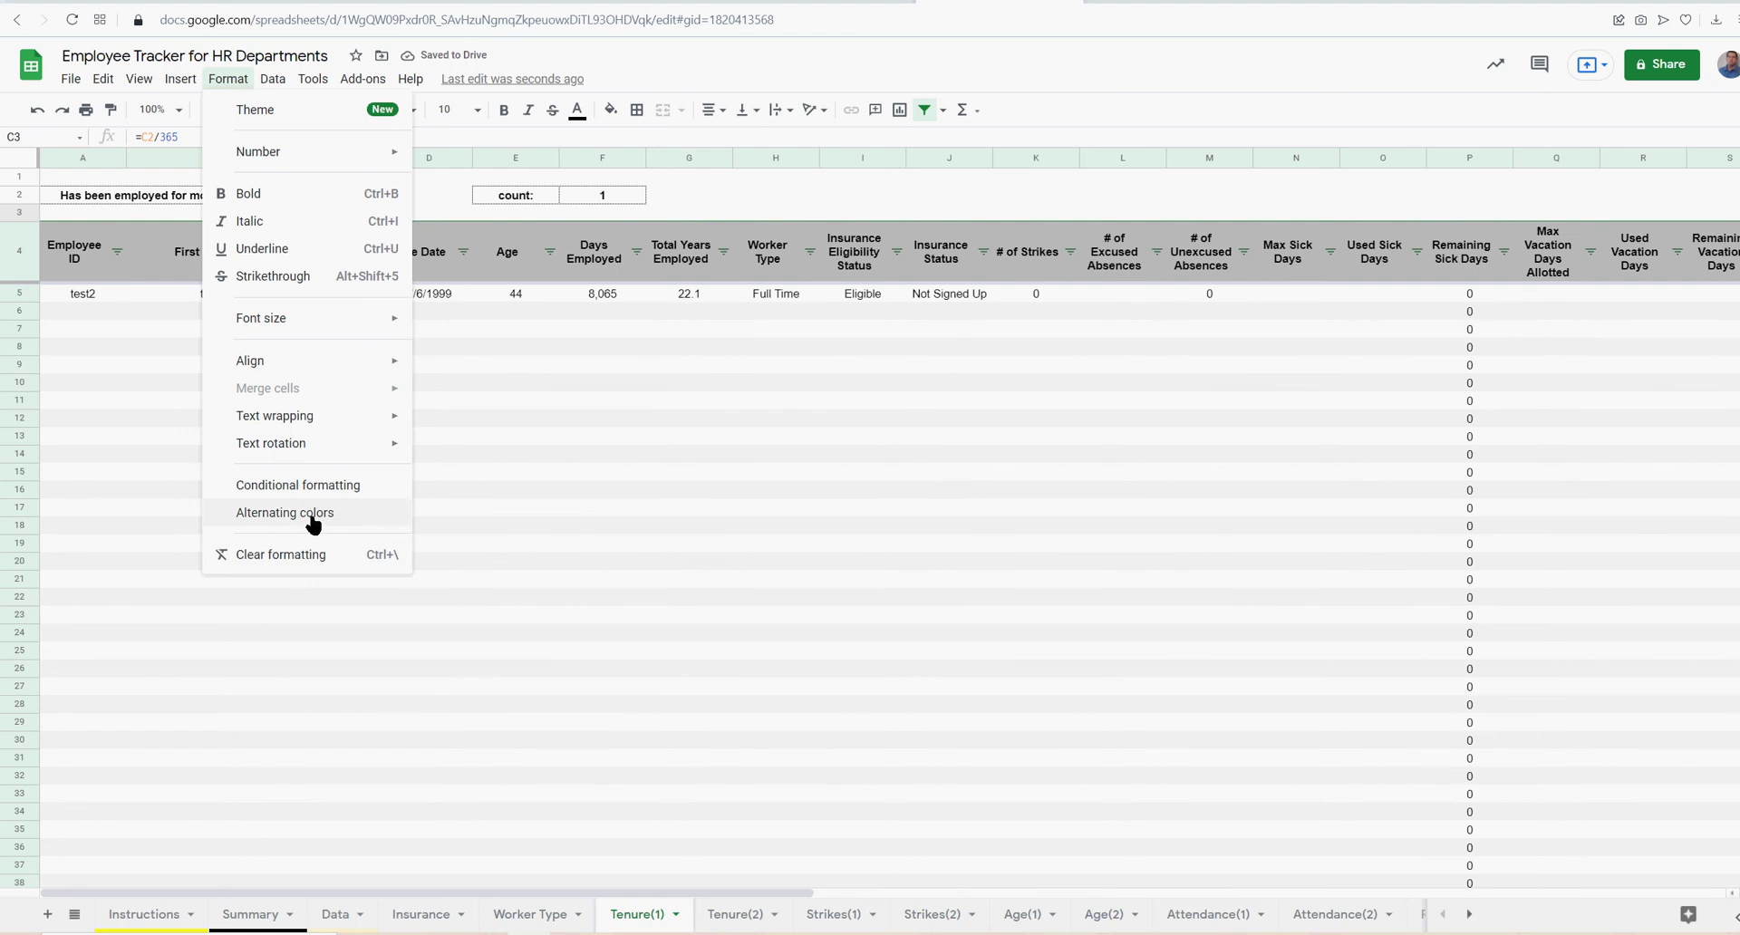
{"action": "left_click", "coordinate": [602, 490]}
Copy the days-to-years formula =C2/365 into cell C3 of the Tenure(2) sheet
{"action": "left_click", "coordinate": [352, 213]}
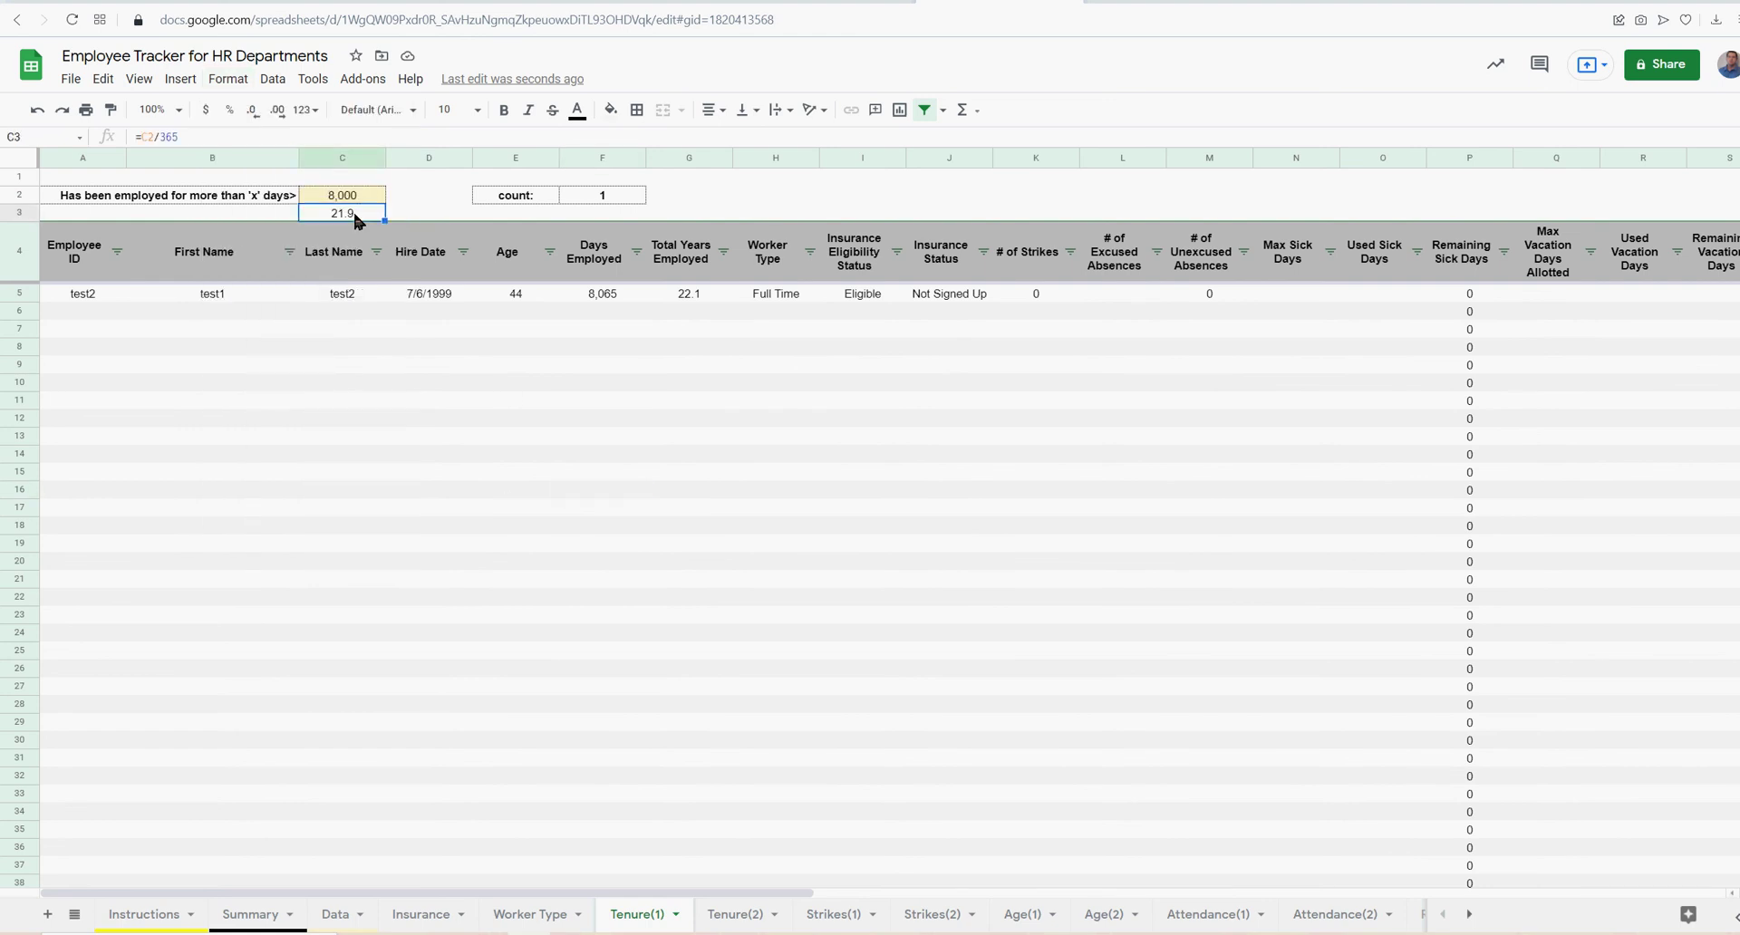
{"action": "left_click", "coordinate": [725, 915]}
{"action": "type", "text": "=C2/365"}
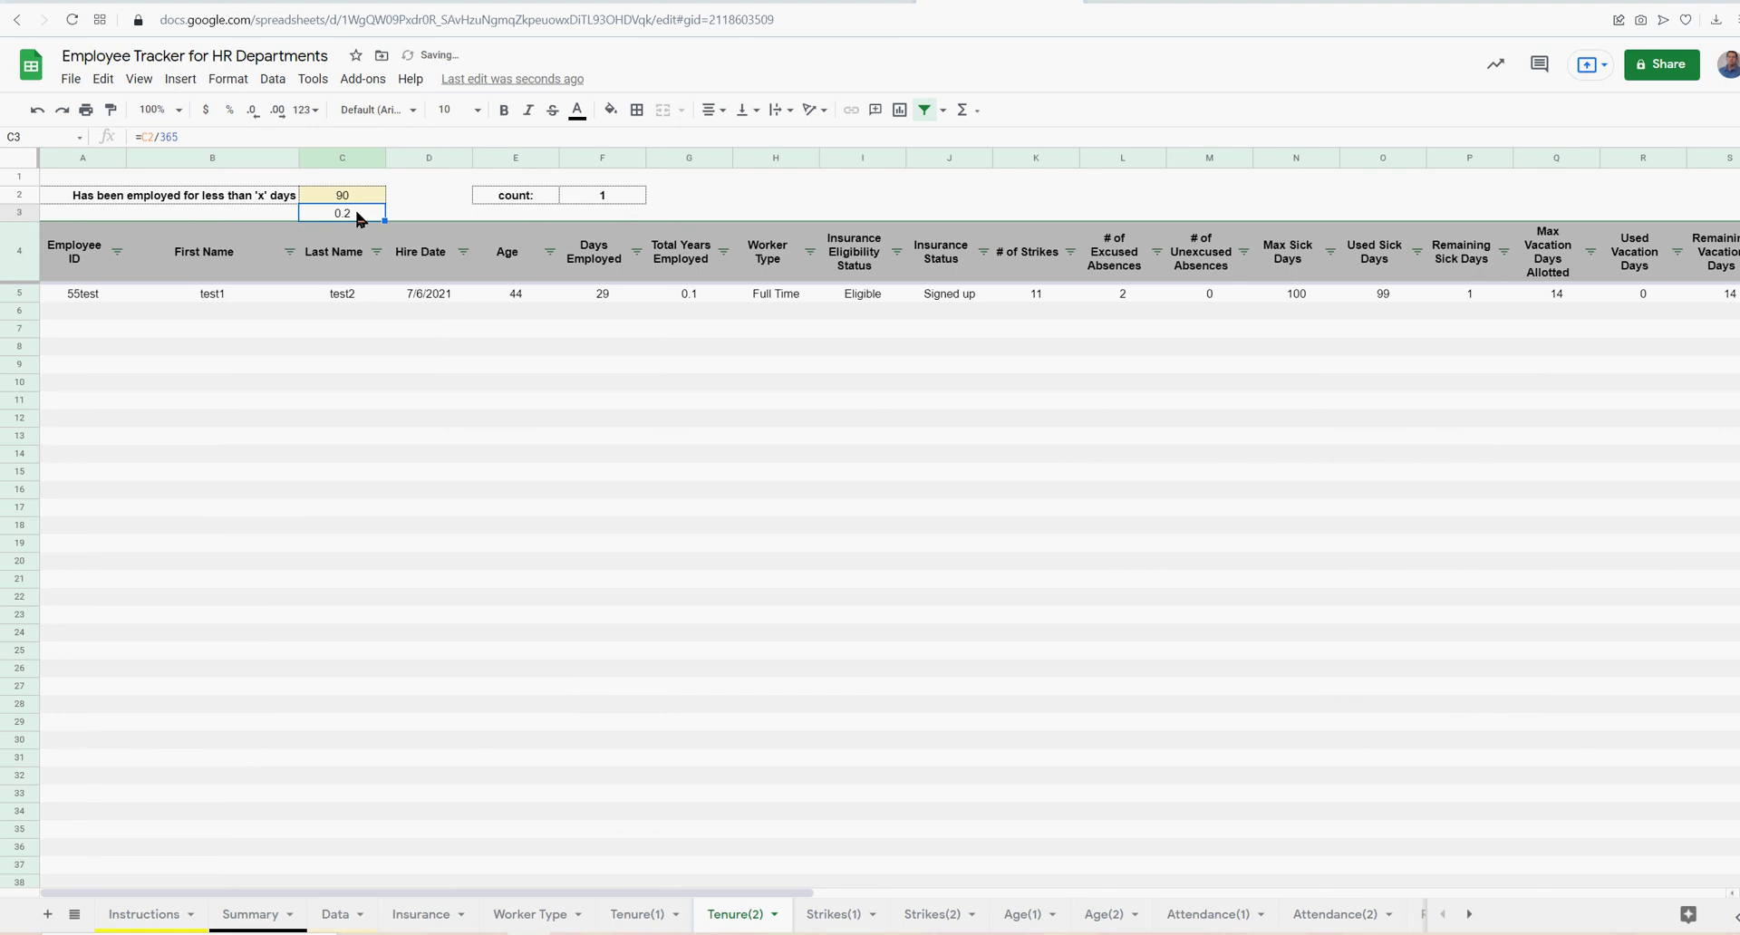
On the Strikes(1) sheet, try limits of 1 and 0 for employees having no more than 'x' strikes
{"action": "left_click", "coordinate": [852, 918]}
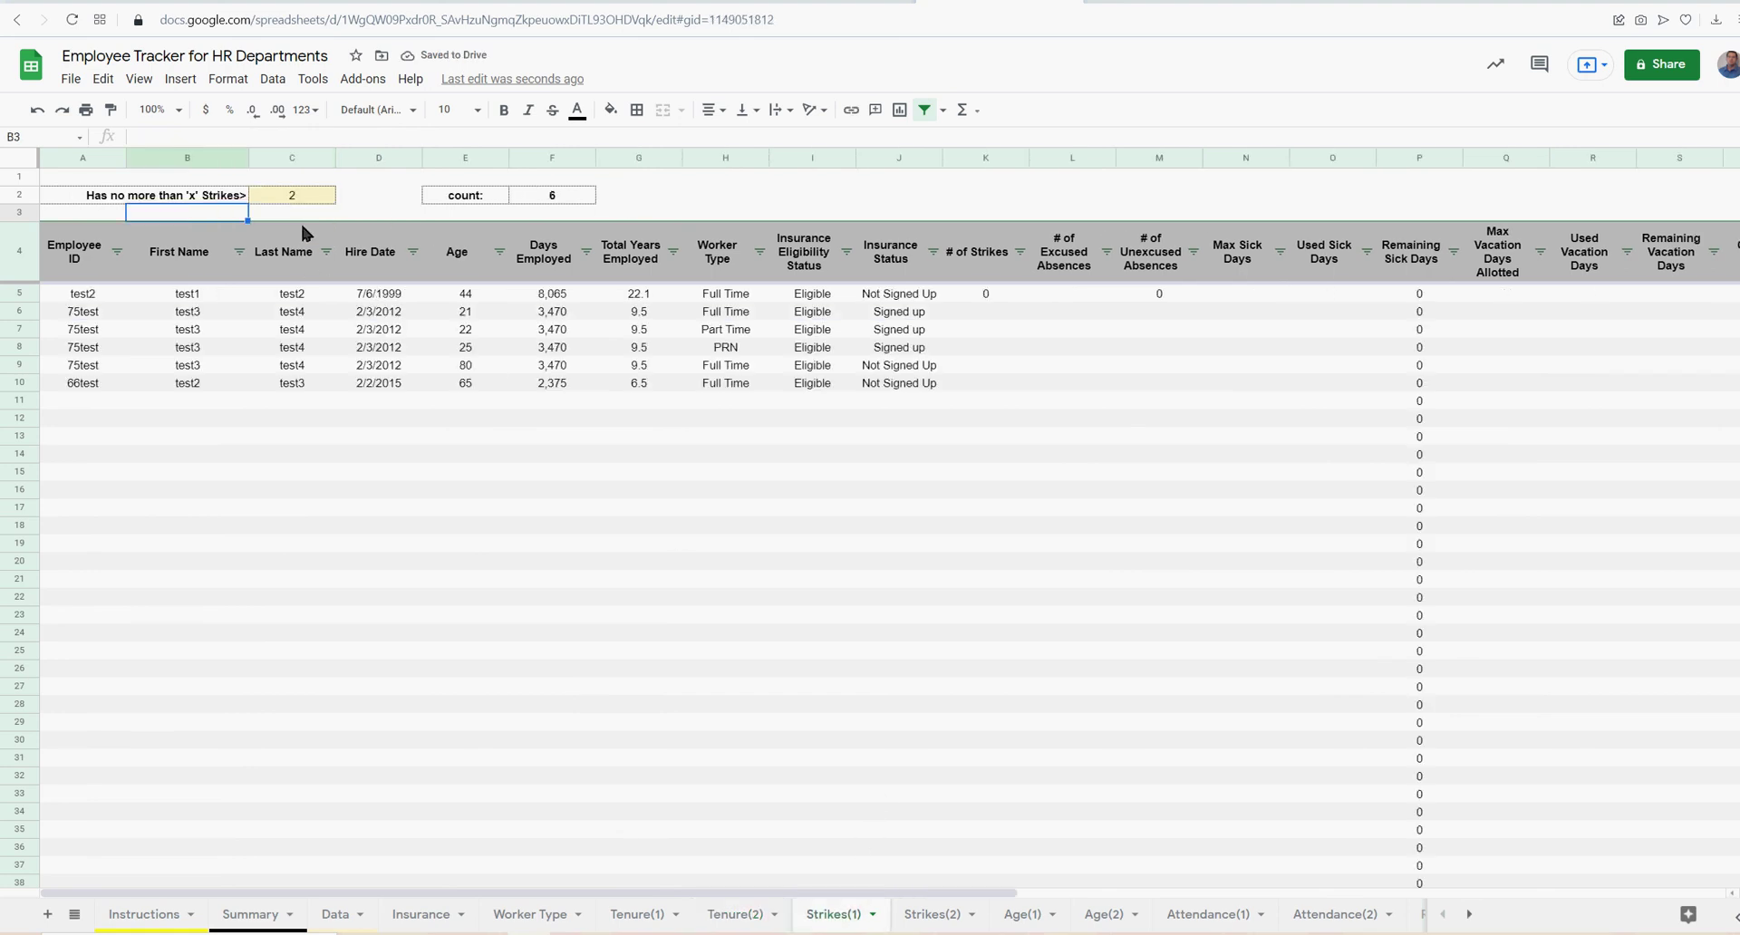
{"action": "left_click", "coordinate": [295, 196]}
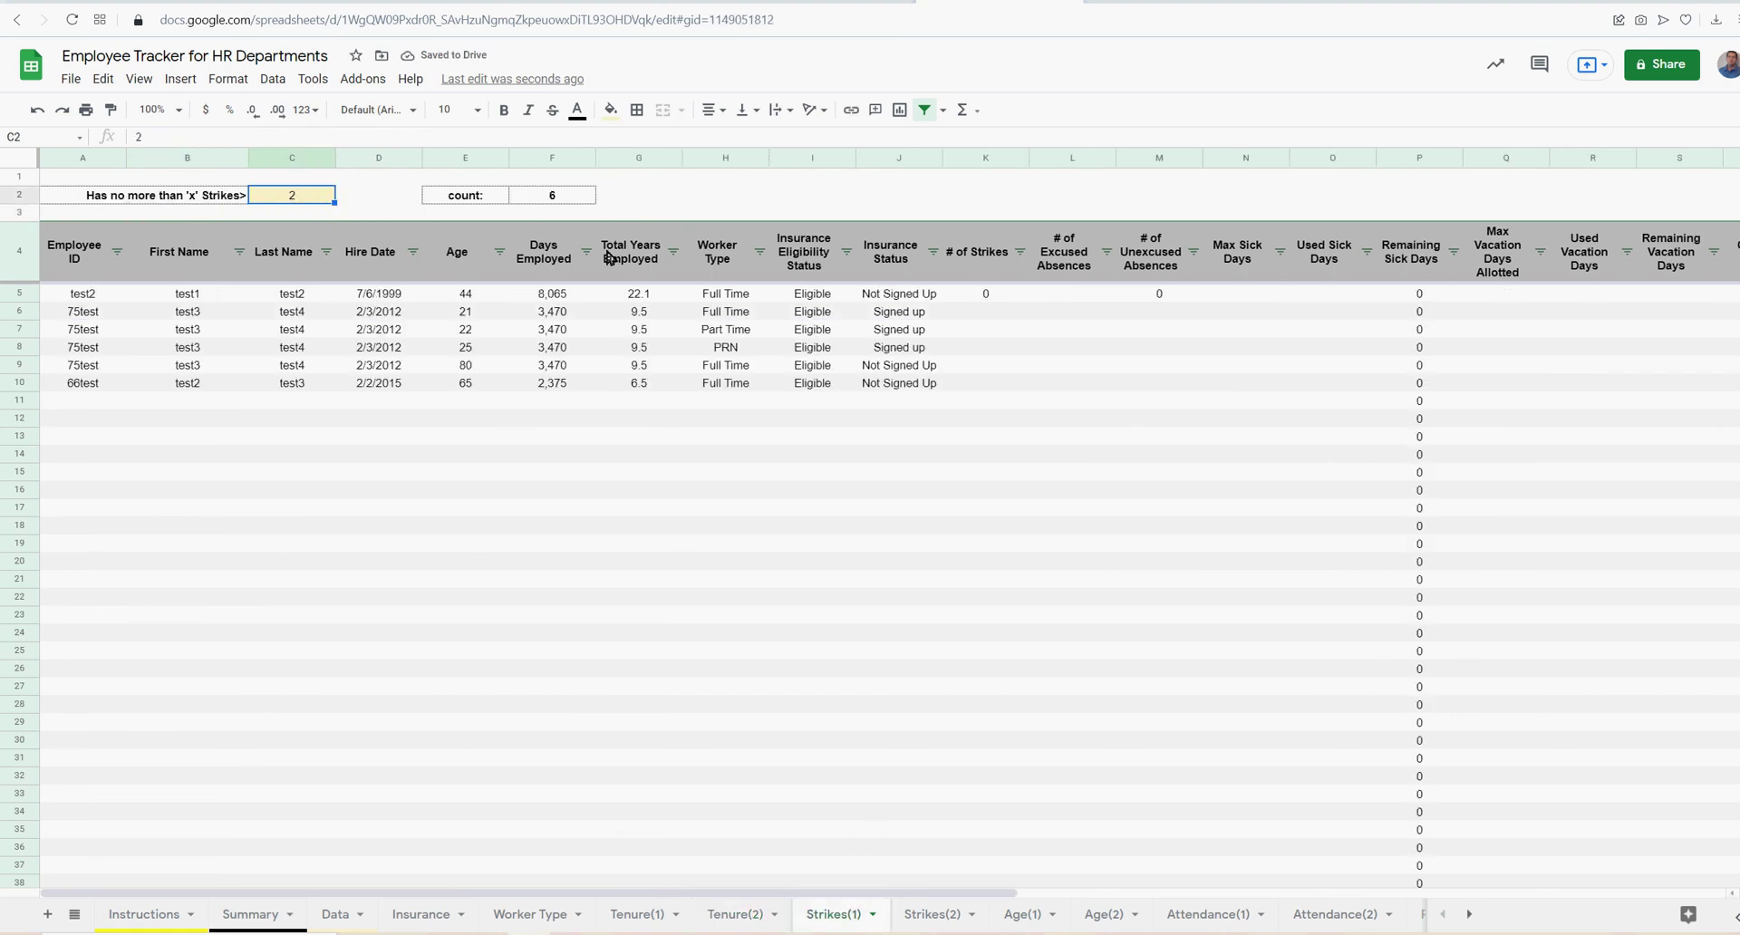
{"action": "type", "text": "5"}
{"action": "key", "text": "Return"}
{"action": "key", "text": "Up"}
{"action": "type", "text": "0"}
{"action": "key", "text": "Return"}
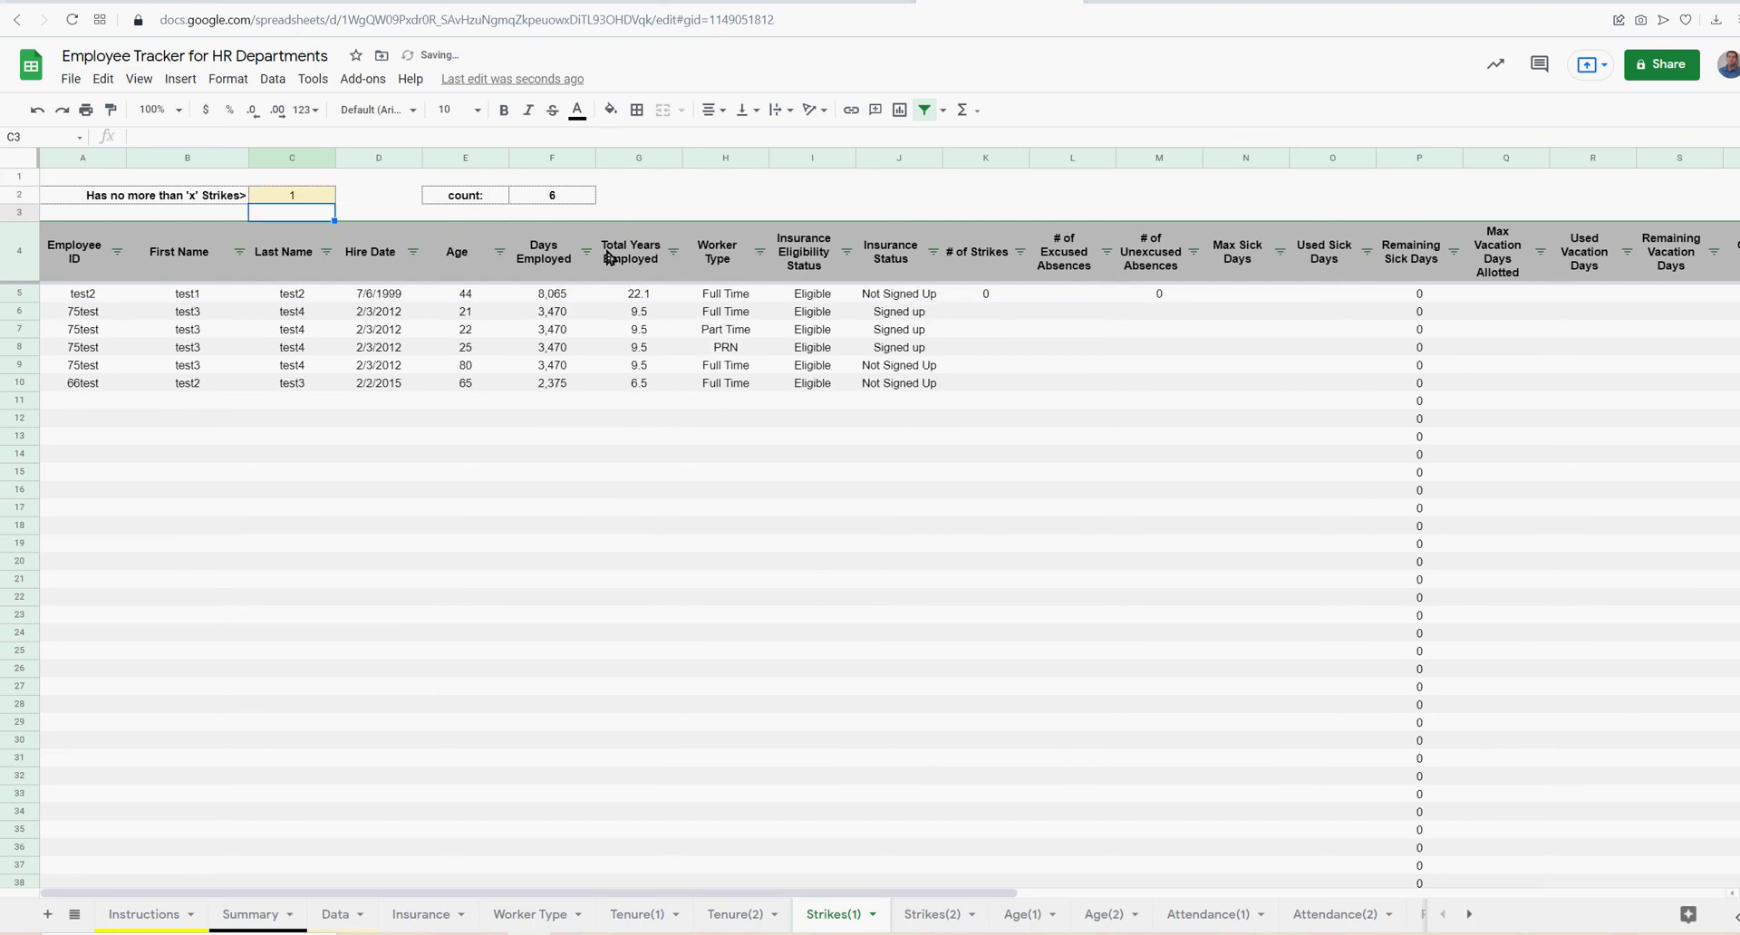
{"action": "key", "text": "Up"}
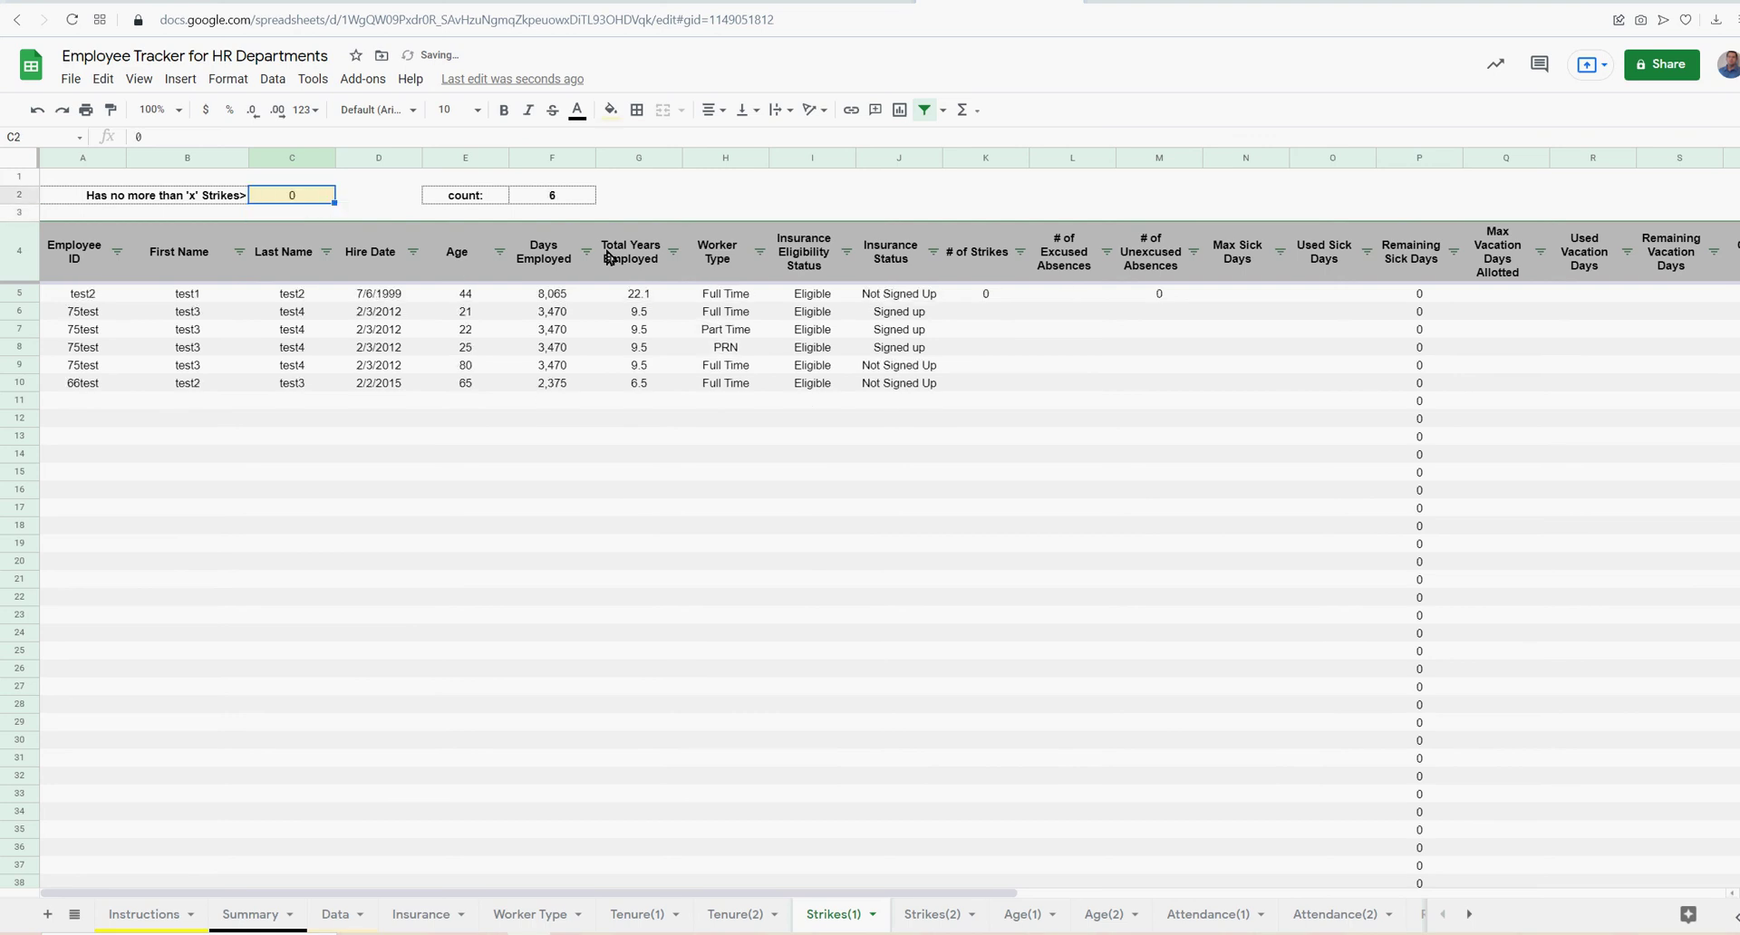
On the Strikes(1) sheet, test maximum strike limits of 1 and 3 and set the limit to 5
{"action": "type", "text": "1"}
{"action": "key", "text": "Return"}
{"action": "key", "text": "Up"}
{"action": "type", "text": "3"}
{"action": "key", "text": "Return"}
{"action": "key", "text": "Up"}
{"action": "type", "text": "5"}
{"action": "key", "text": "Return"}
{"action": "key", "text": "Up"}
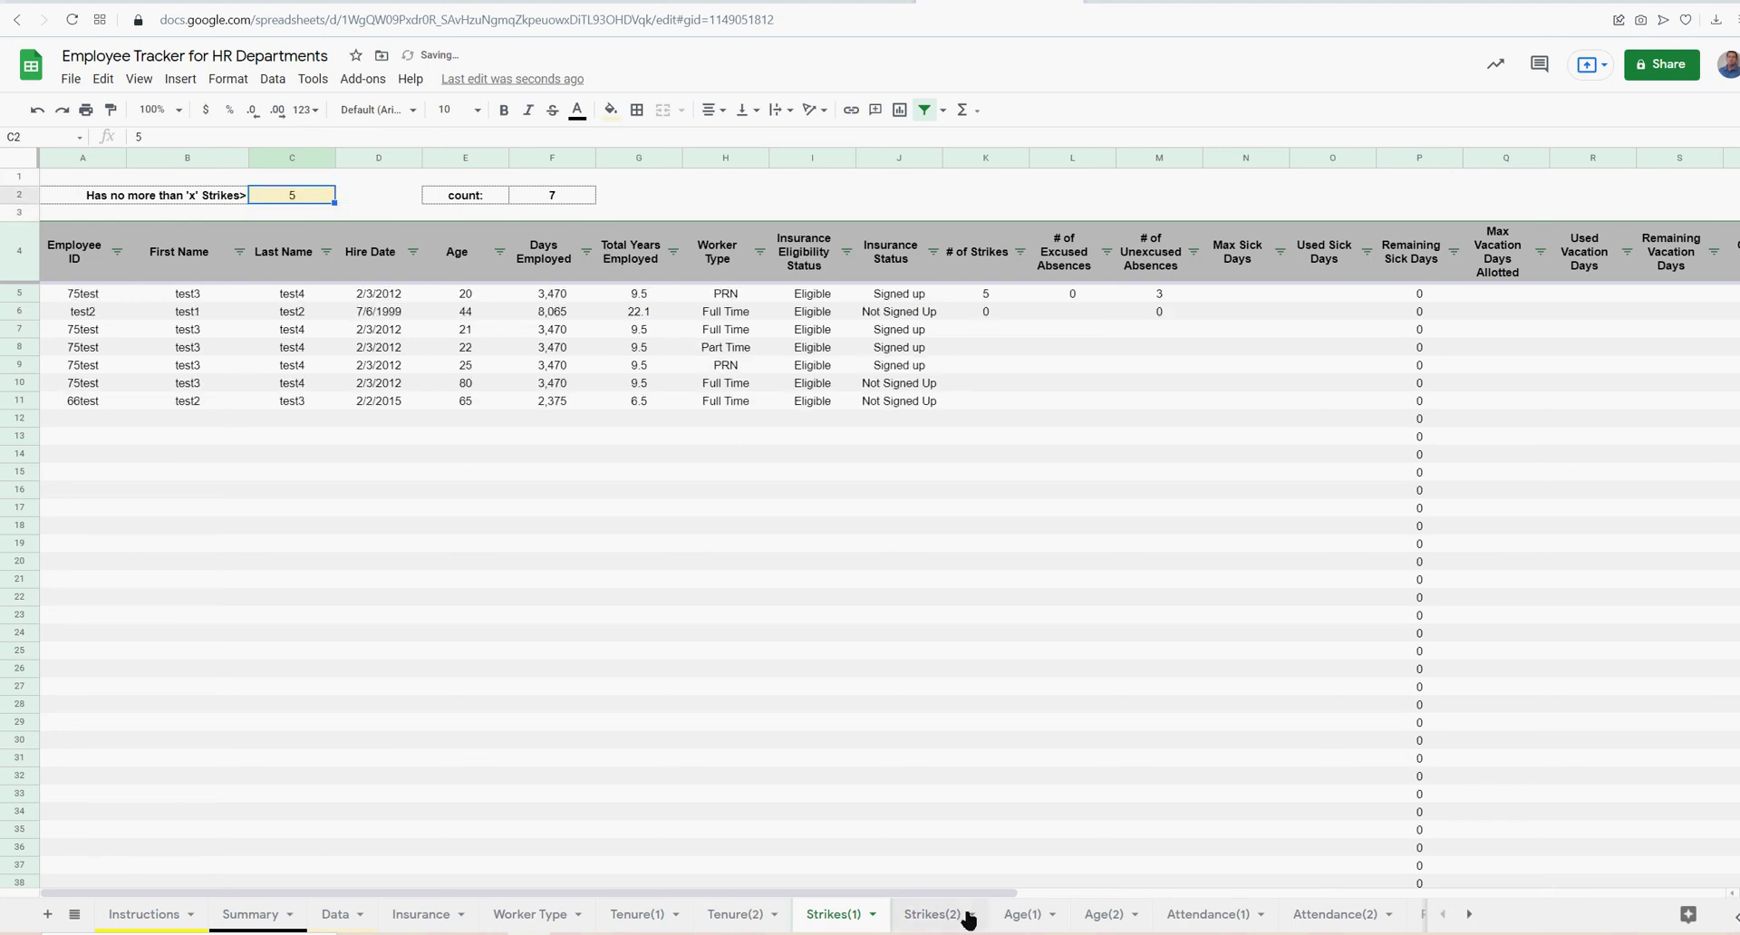
On the Strikes(2) sheet, set the minimum number of strikes to 6
{"action": "left_click", "coordinate": [961, 919]}
{"action": "left_click", "coordinate": [308, 196]}
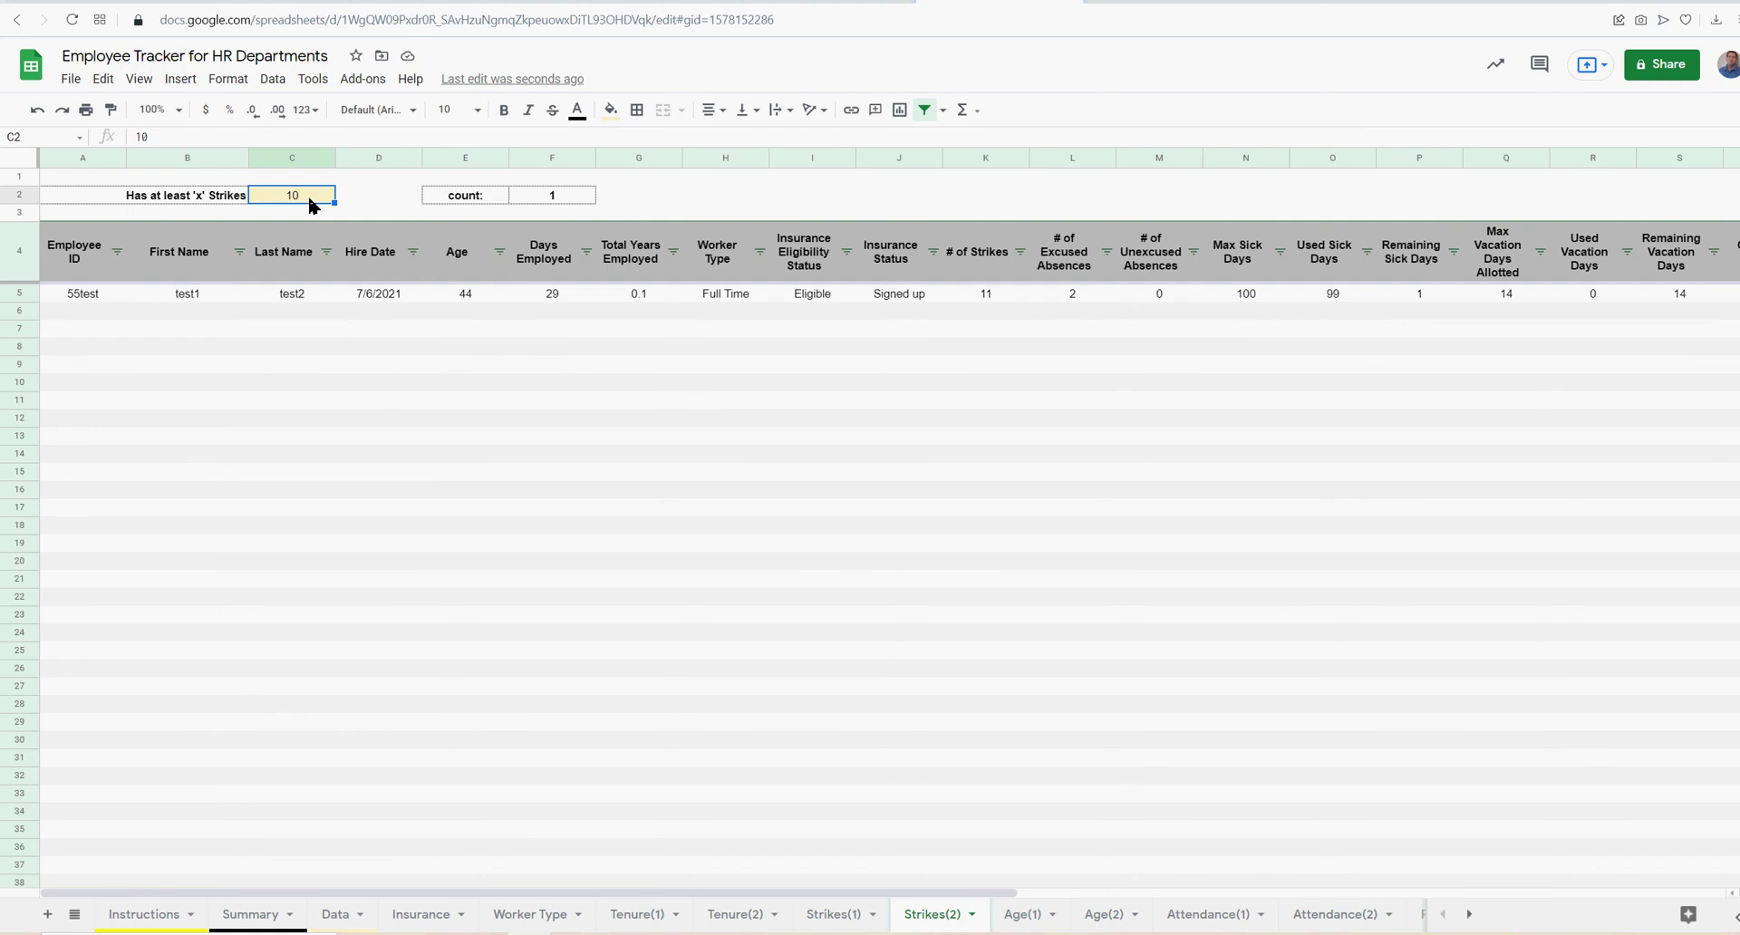
{"action": "key", "text": "Delete"}
{"action": "type", "text": "6+"}
{"action": "key", "text": "BackSpace"}
{"action": "key", "text": "Return"}
{"action": "left_click", "coordinate": [308, 197]}
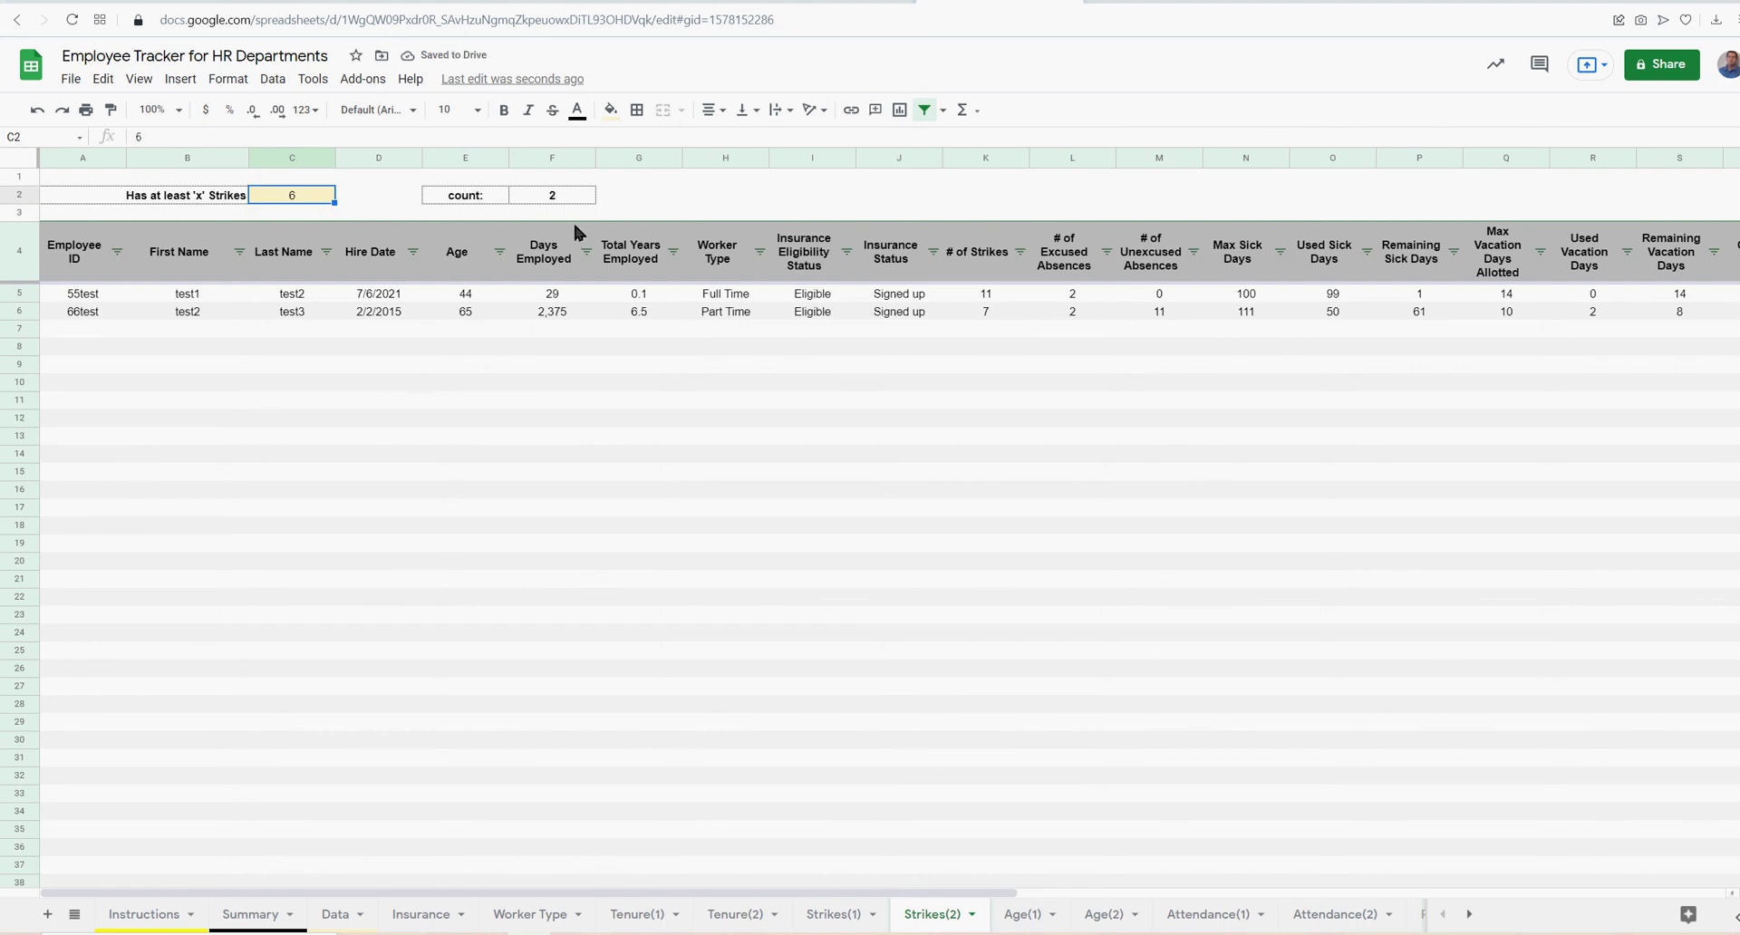
Examine the maximum age filter on the Age(1) sheet and the minimum age filter on the Age(2) sheet
{"action": "key", "text": "ctrl+shift+Page_Down"}
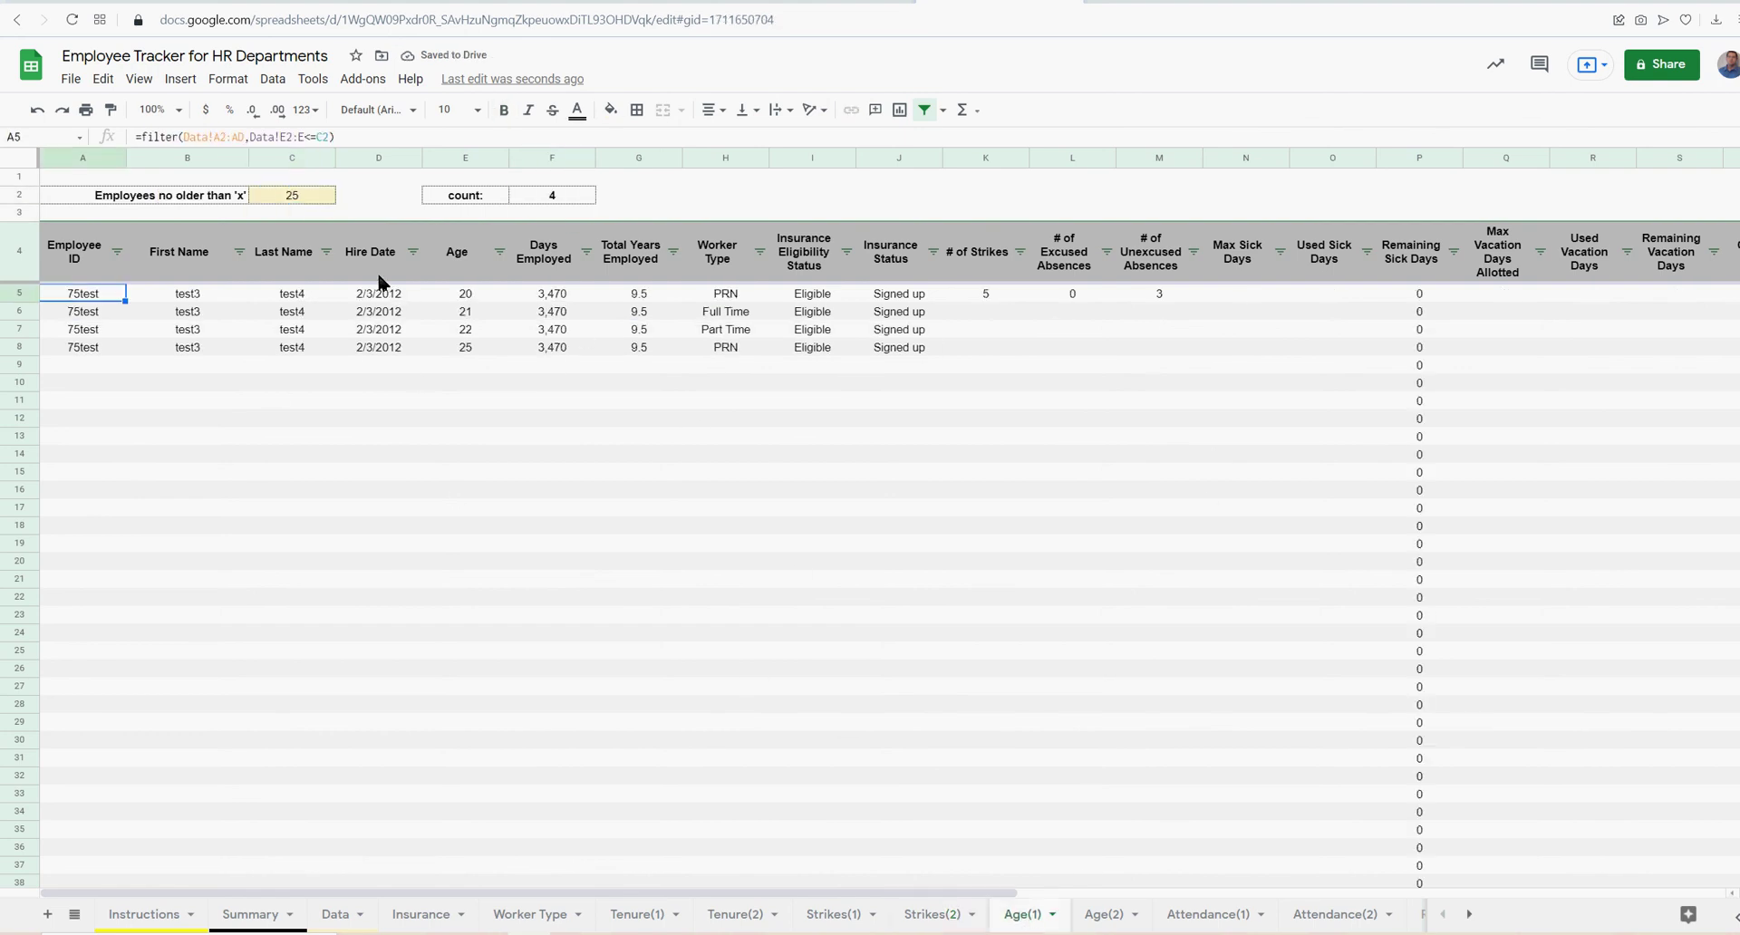
{"action": "left_click", "coordinate": [306, 195]}
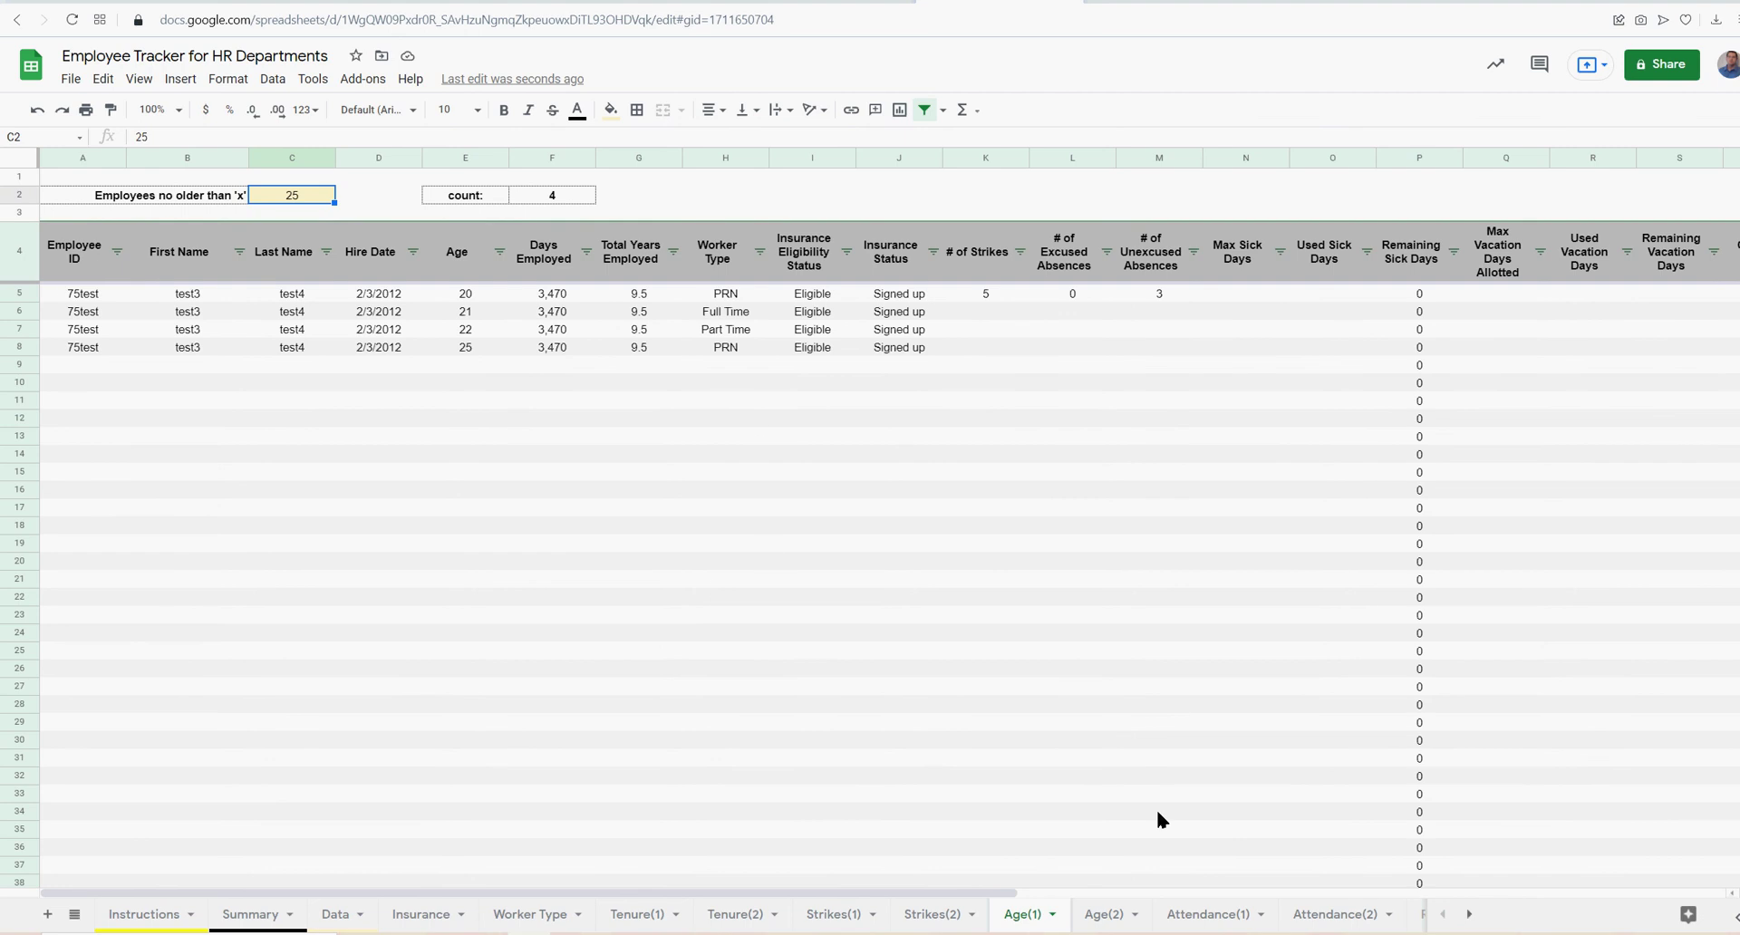
{"action": "left_click", "coordinate": [1110, 920]}
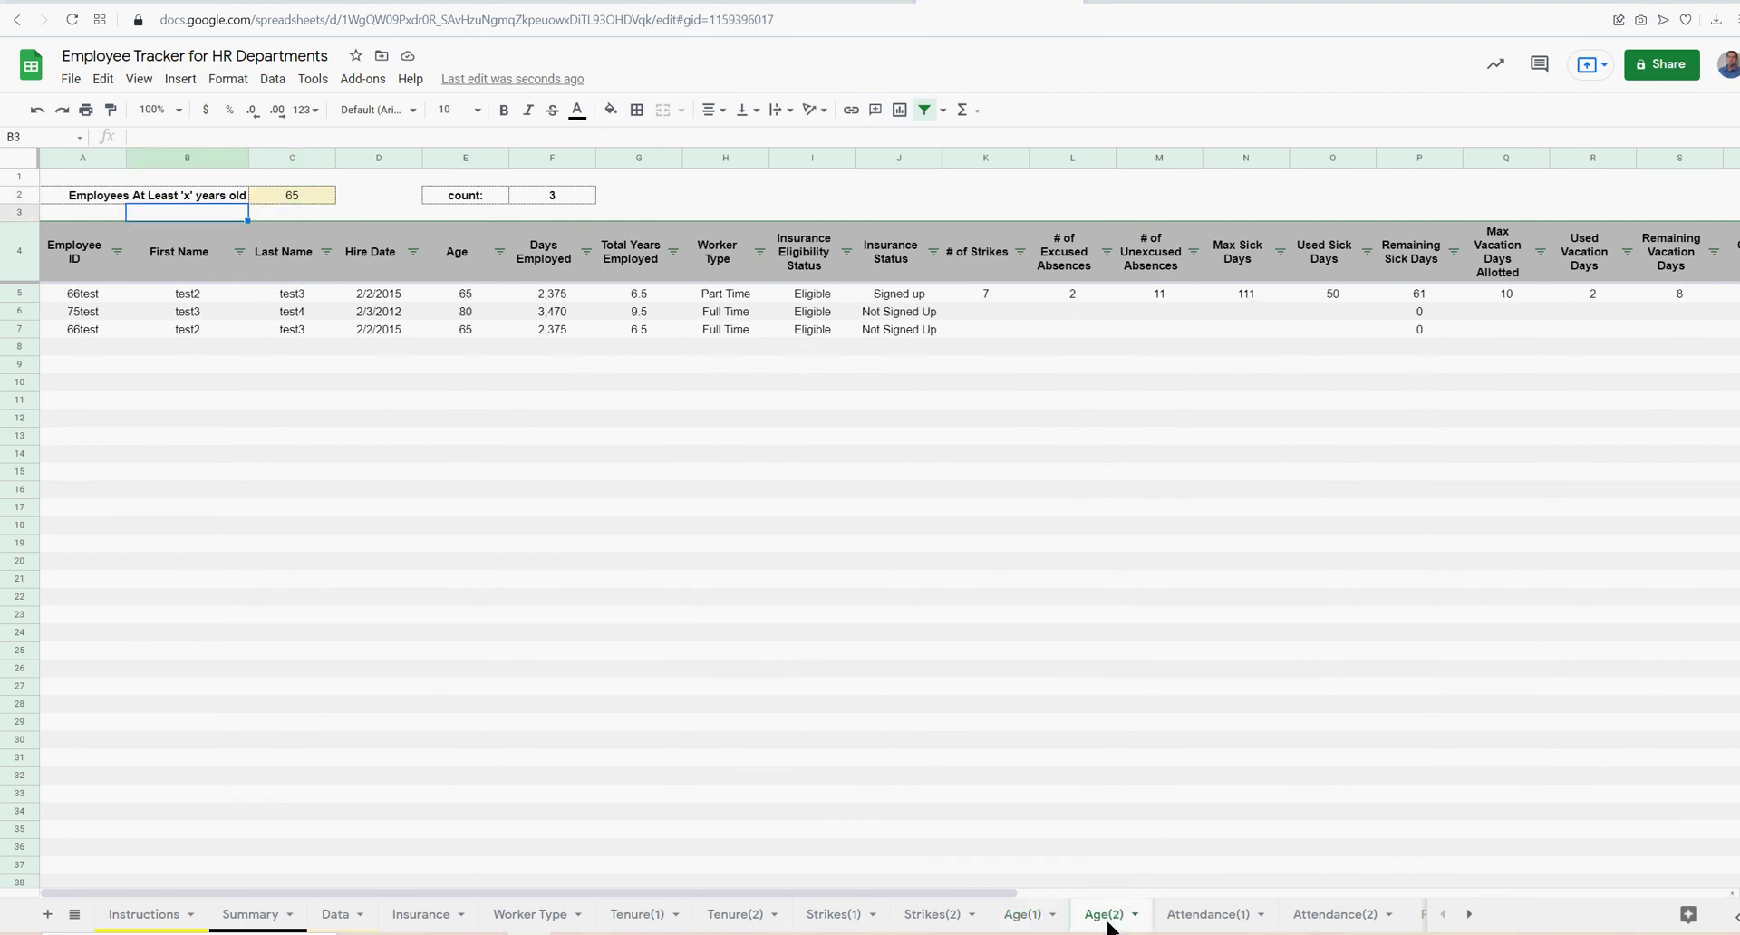
Examine the maximum unexcused absences filter on the Attendance(1) sheet and the minimum filter on the Attendance(2) sheet
{"action": "left_click", "coordinate": [1210, 915]}
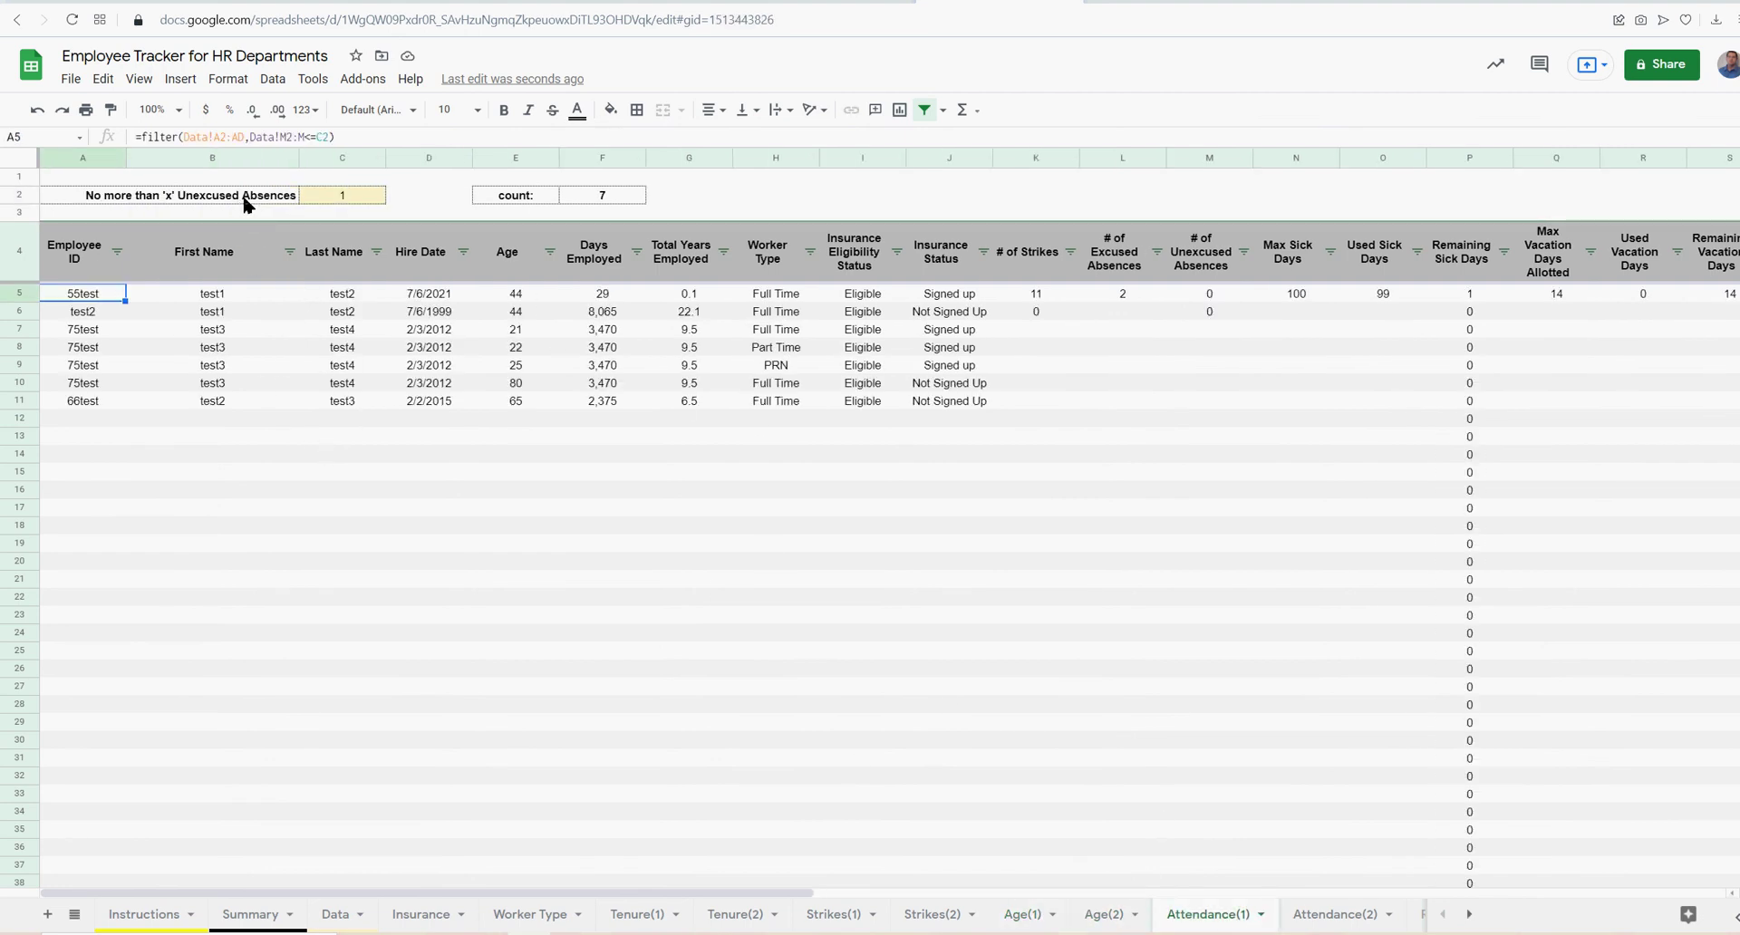
{"action": "left_click", "coordinate": [328, 203]}
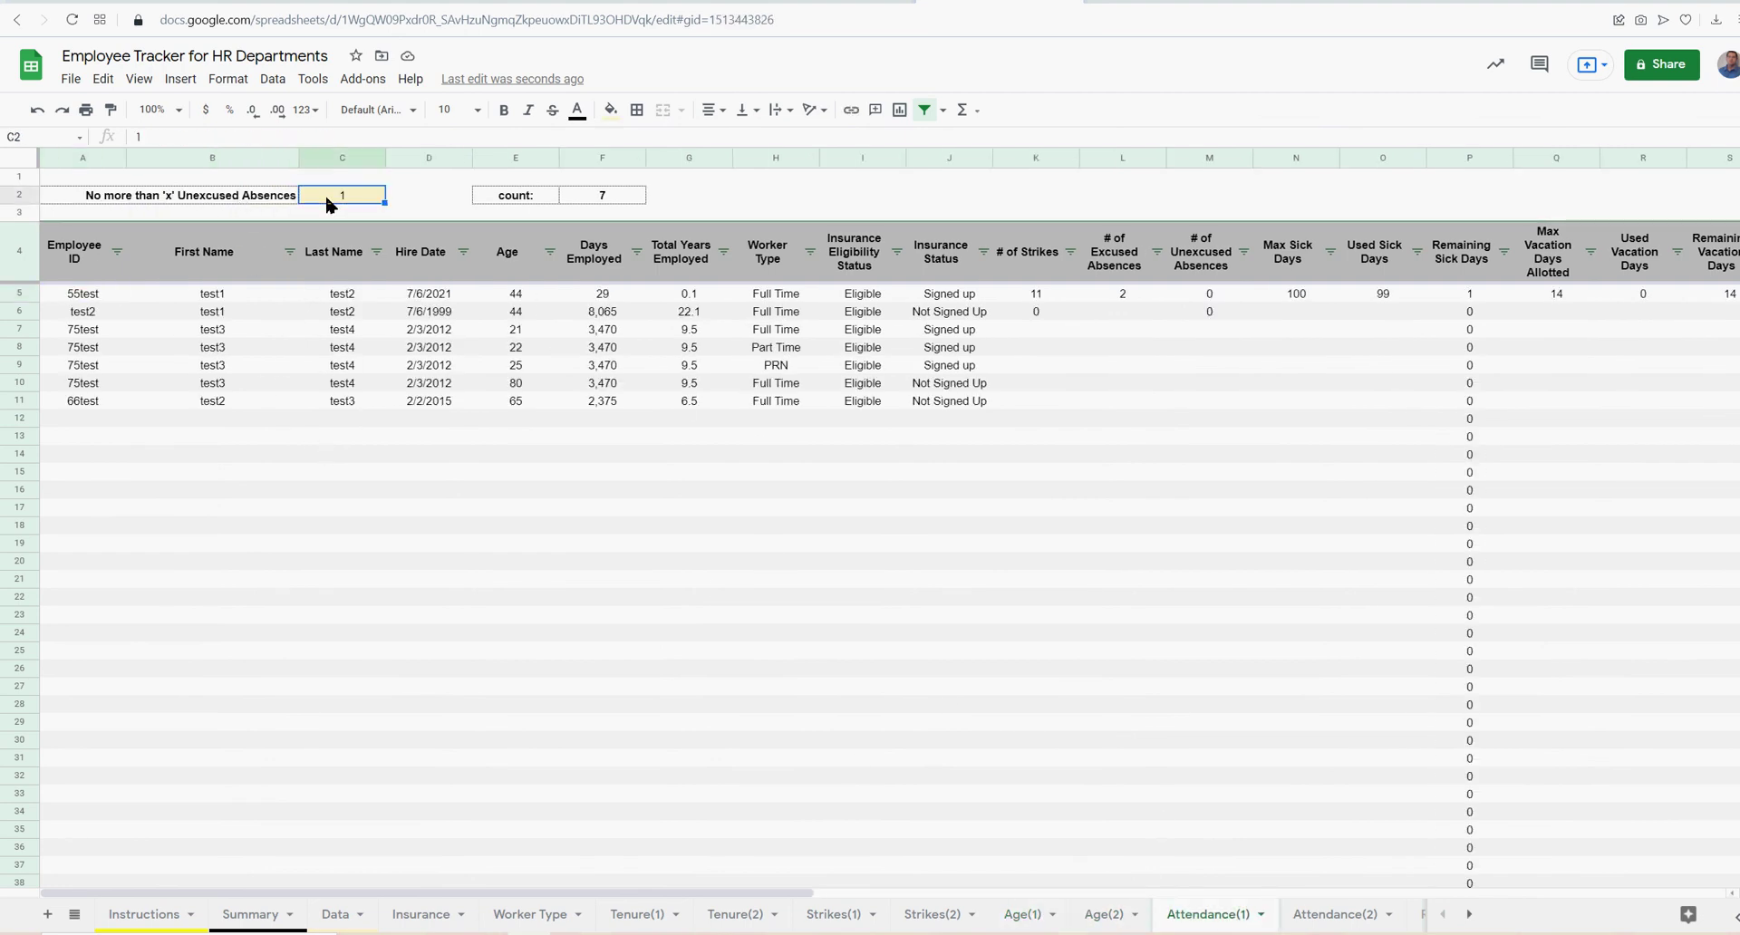
{"action": "left_click", "coordinate": [1340, 918]}
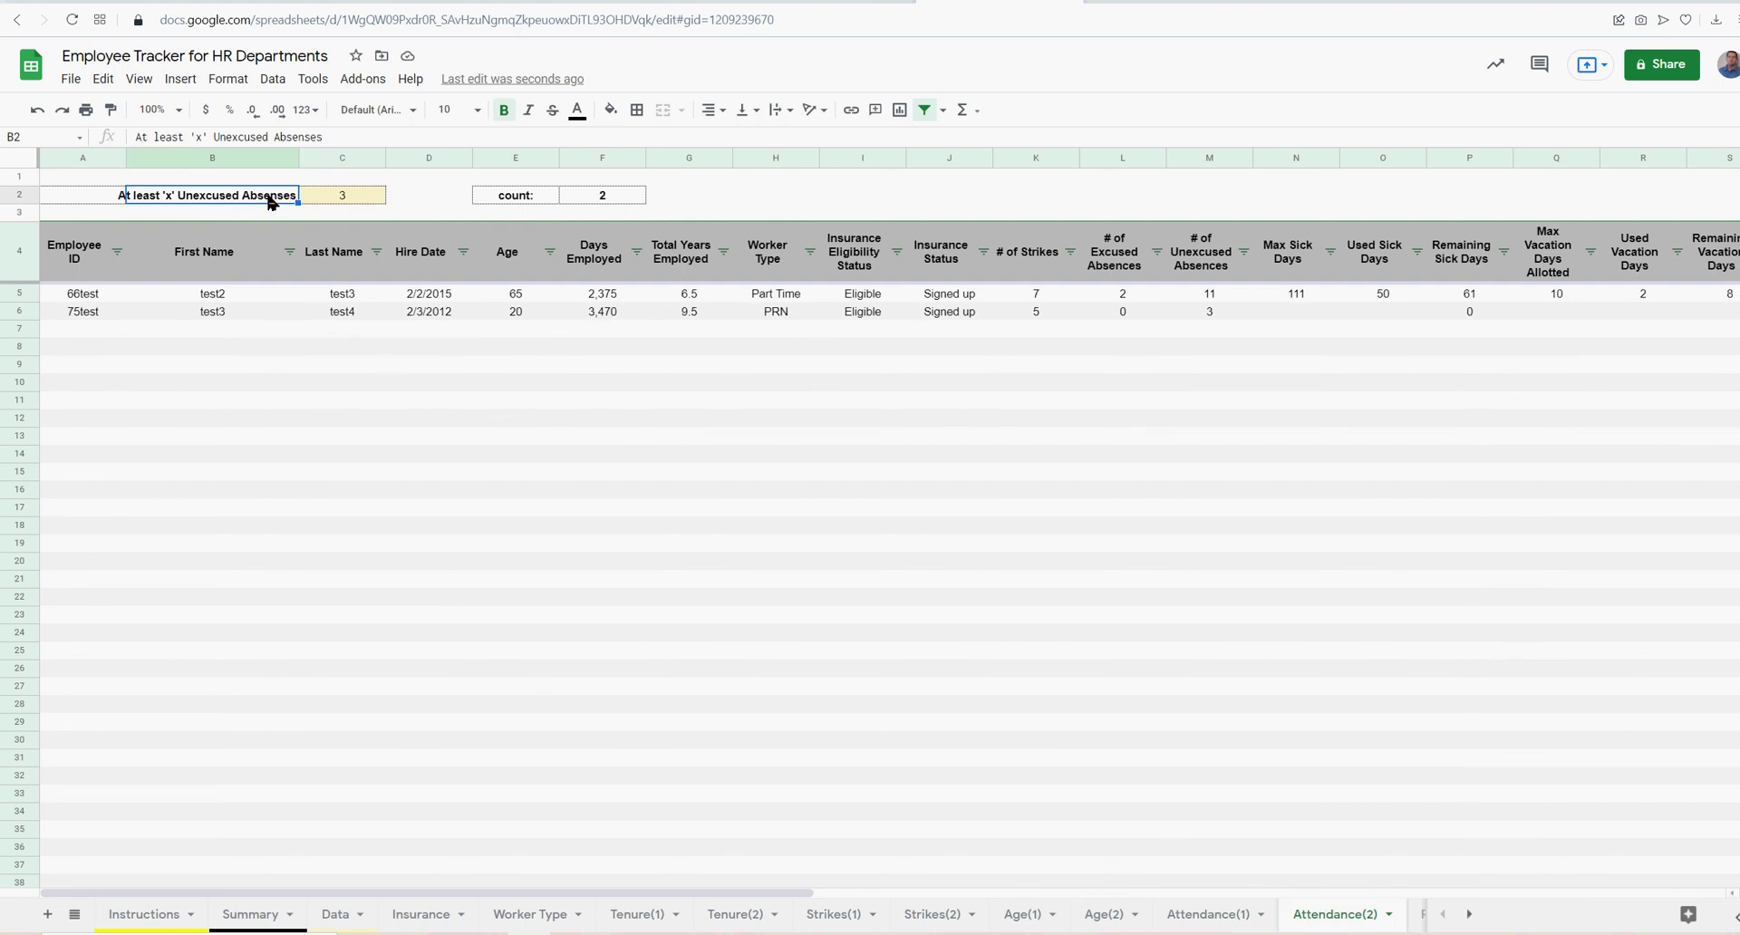
Compare the Raise(1) filter for employees without a raise within 'x' days with the Raise(2) filter for those who received one
{"action": "left_click", "coordinate": [1469, 915]}
{"action": "left_click", "coordinate": [1468, 915]}
{"action": "left_click", "coordinate": [1177, 915]}
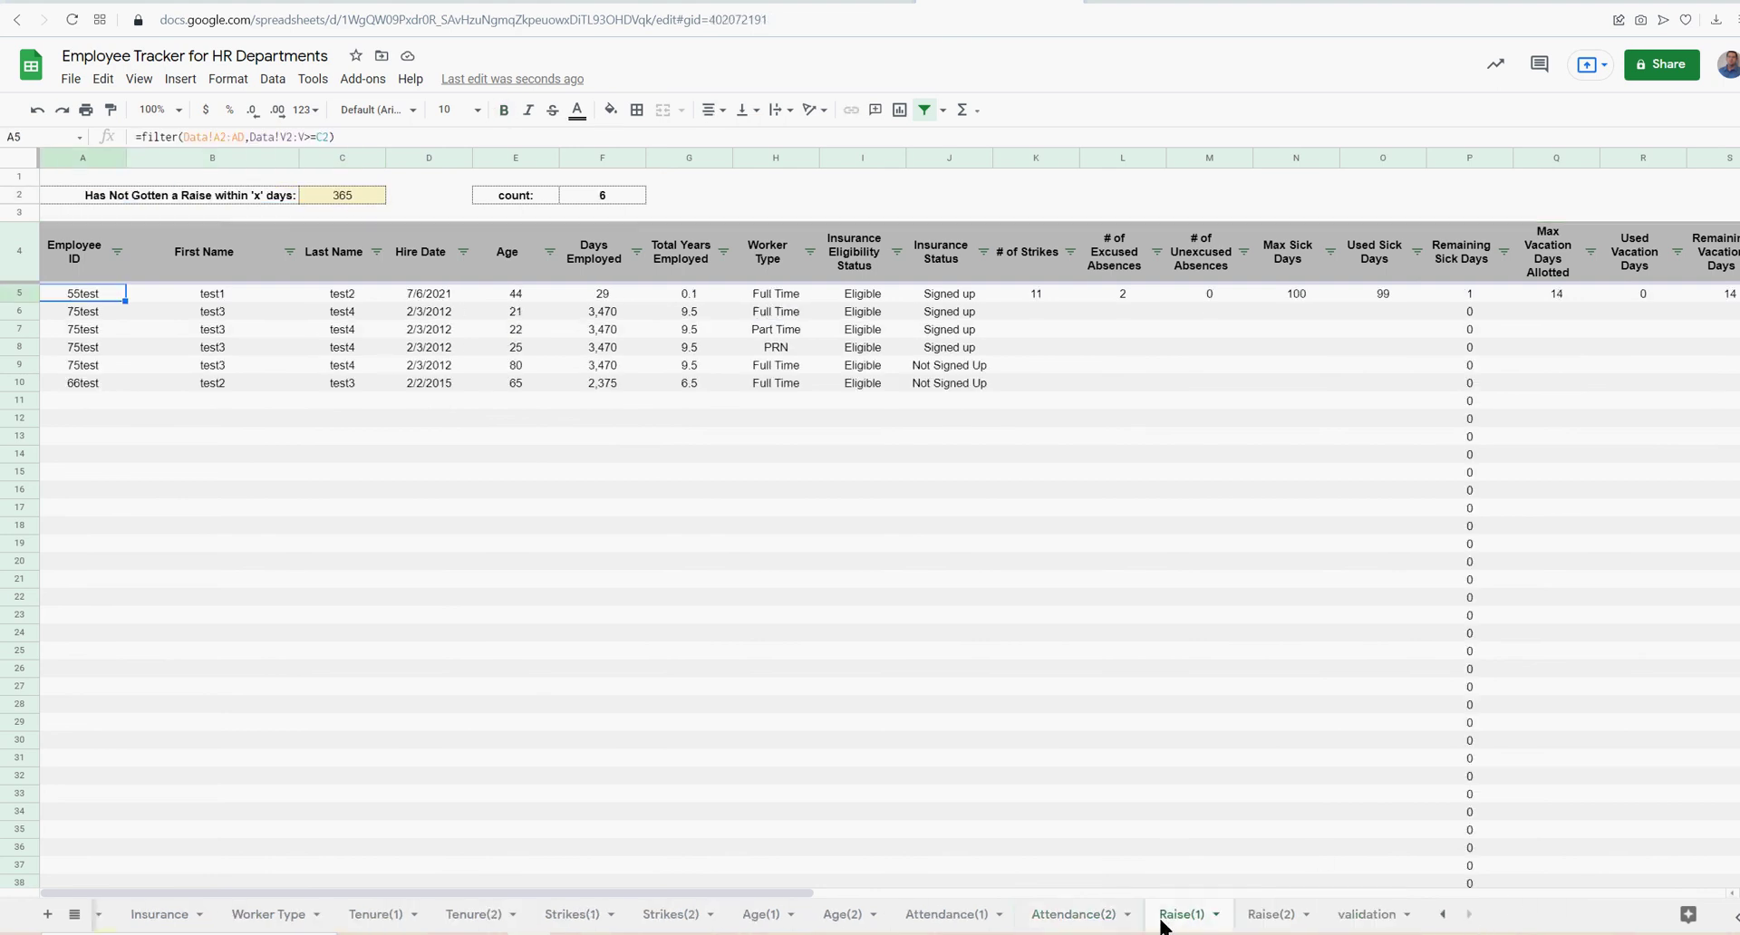
{"action": "left_click", "coordinate": [1270, 915]}
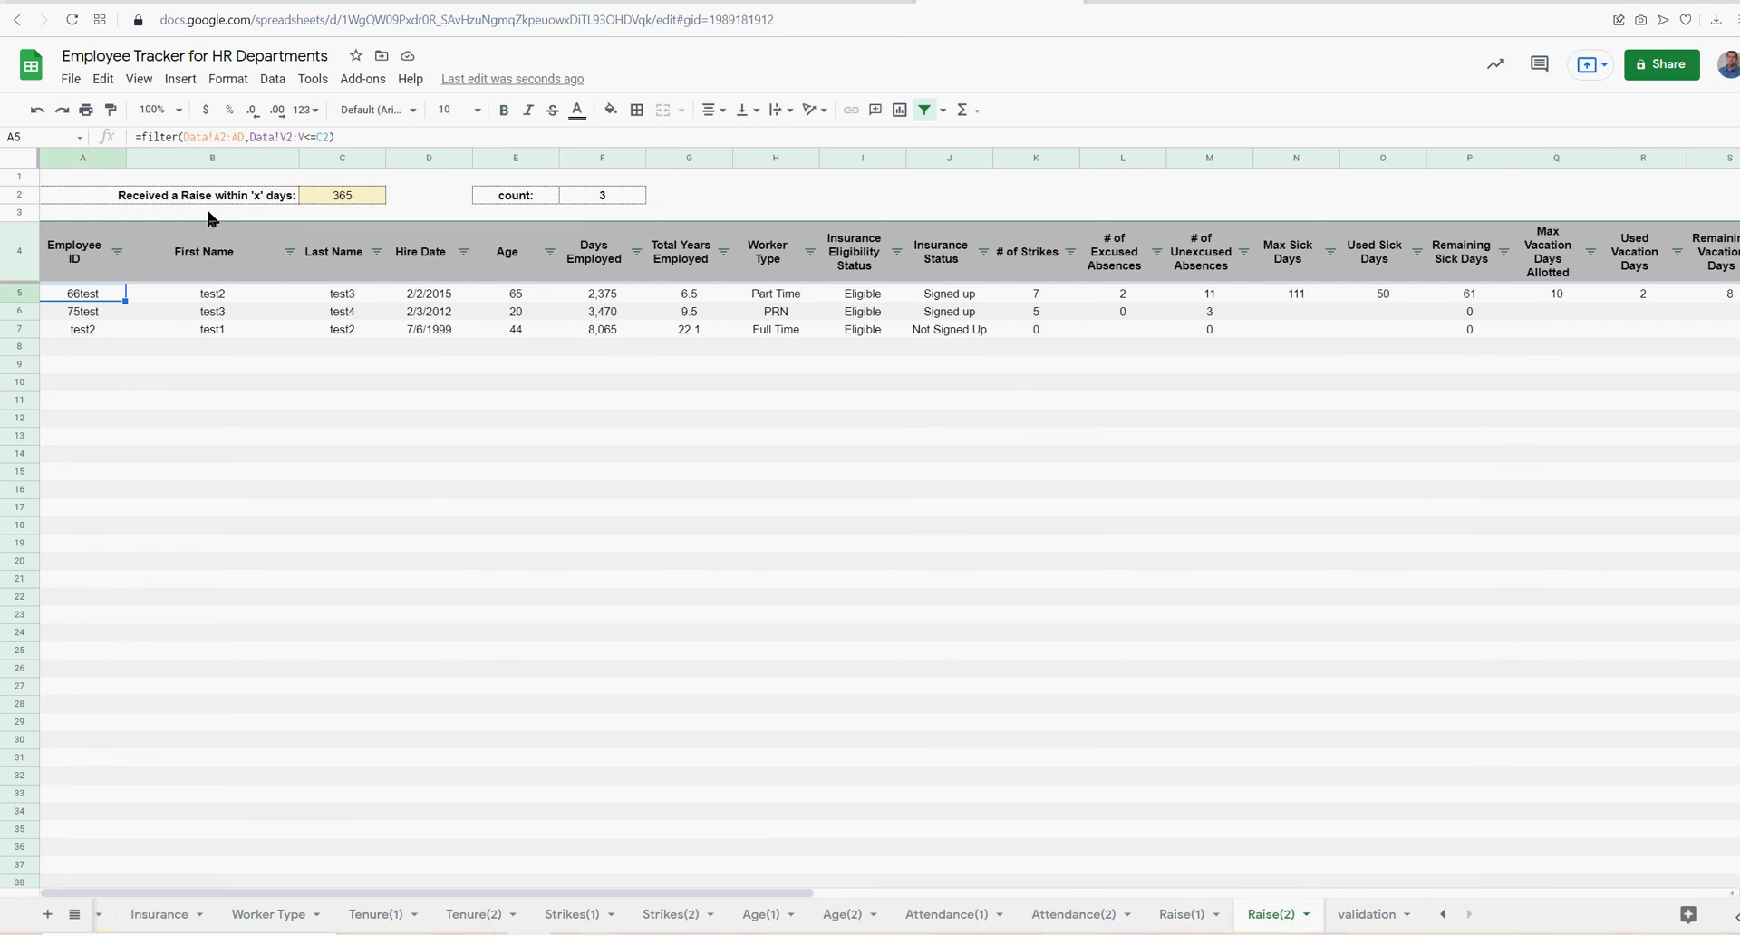
{"action": "left_click", "coordinate": [1179, 915]}
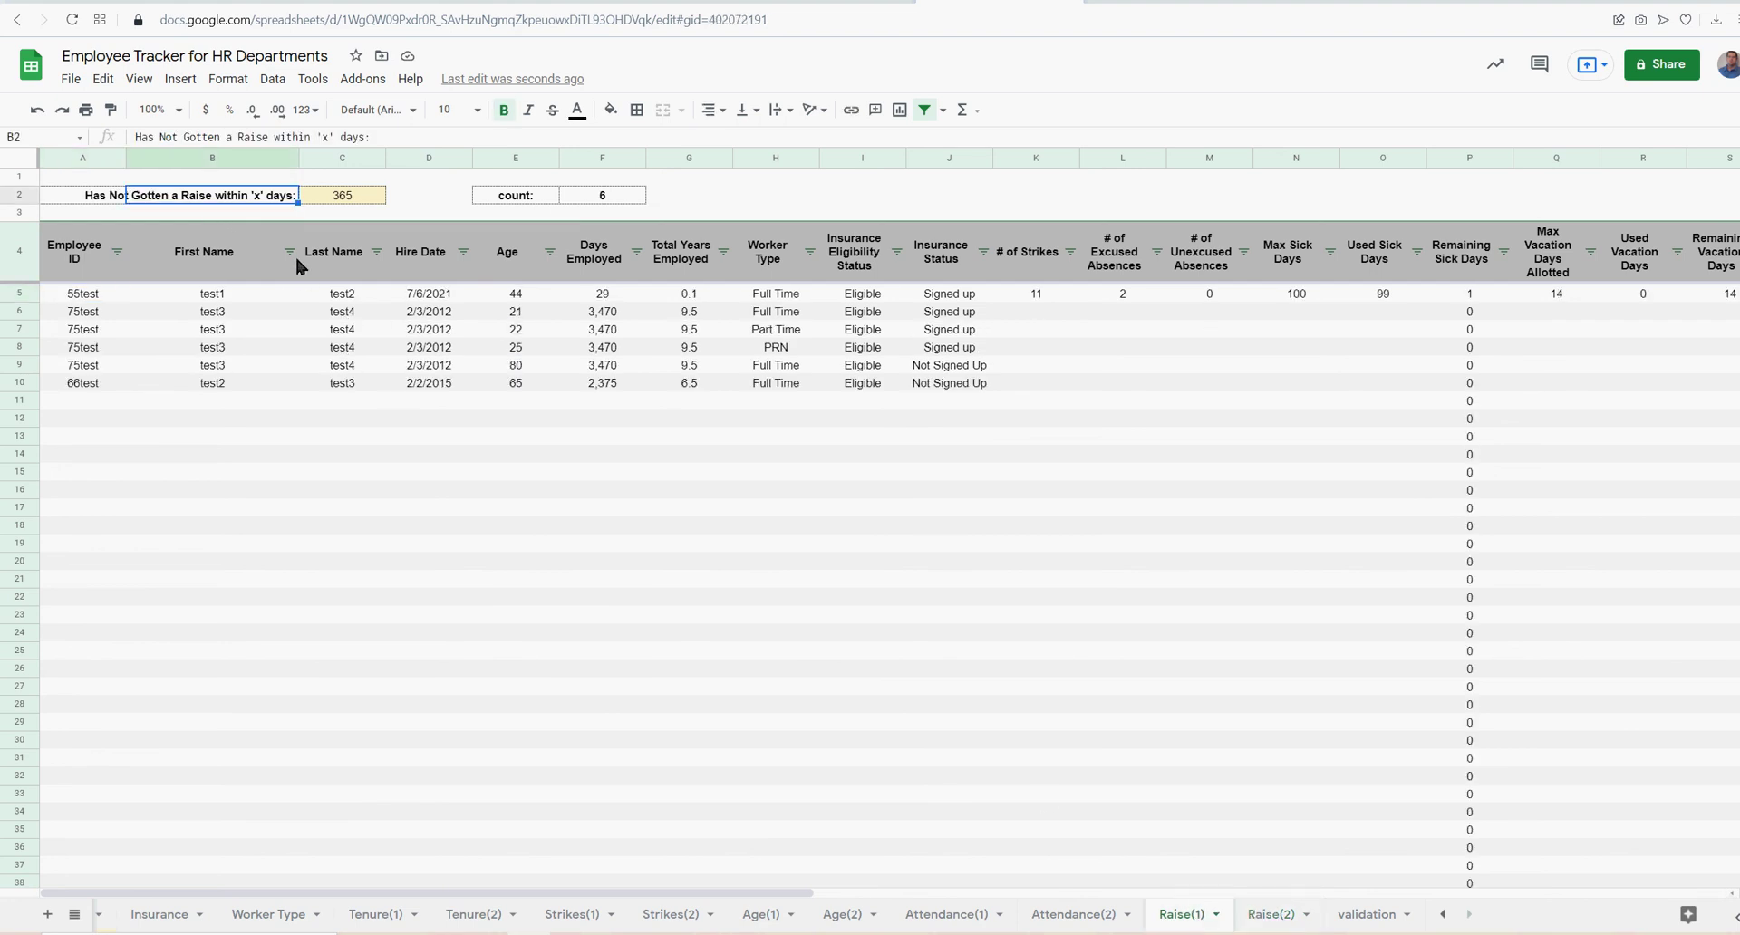
{"action": "left_click", "coordinate": [347, 201]}
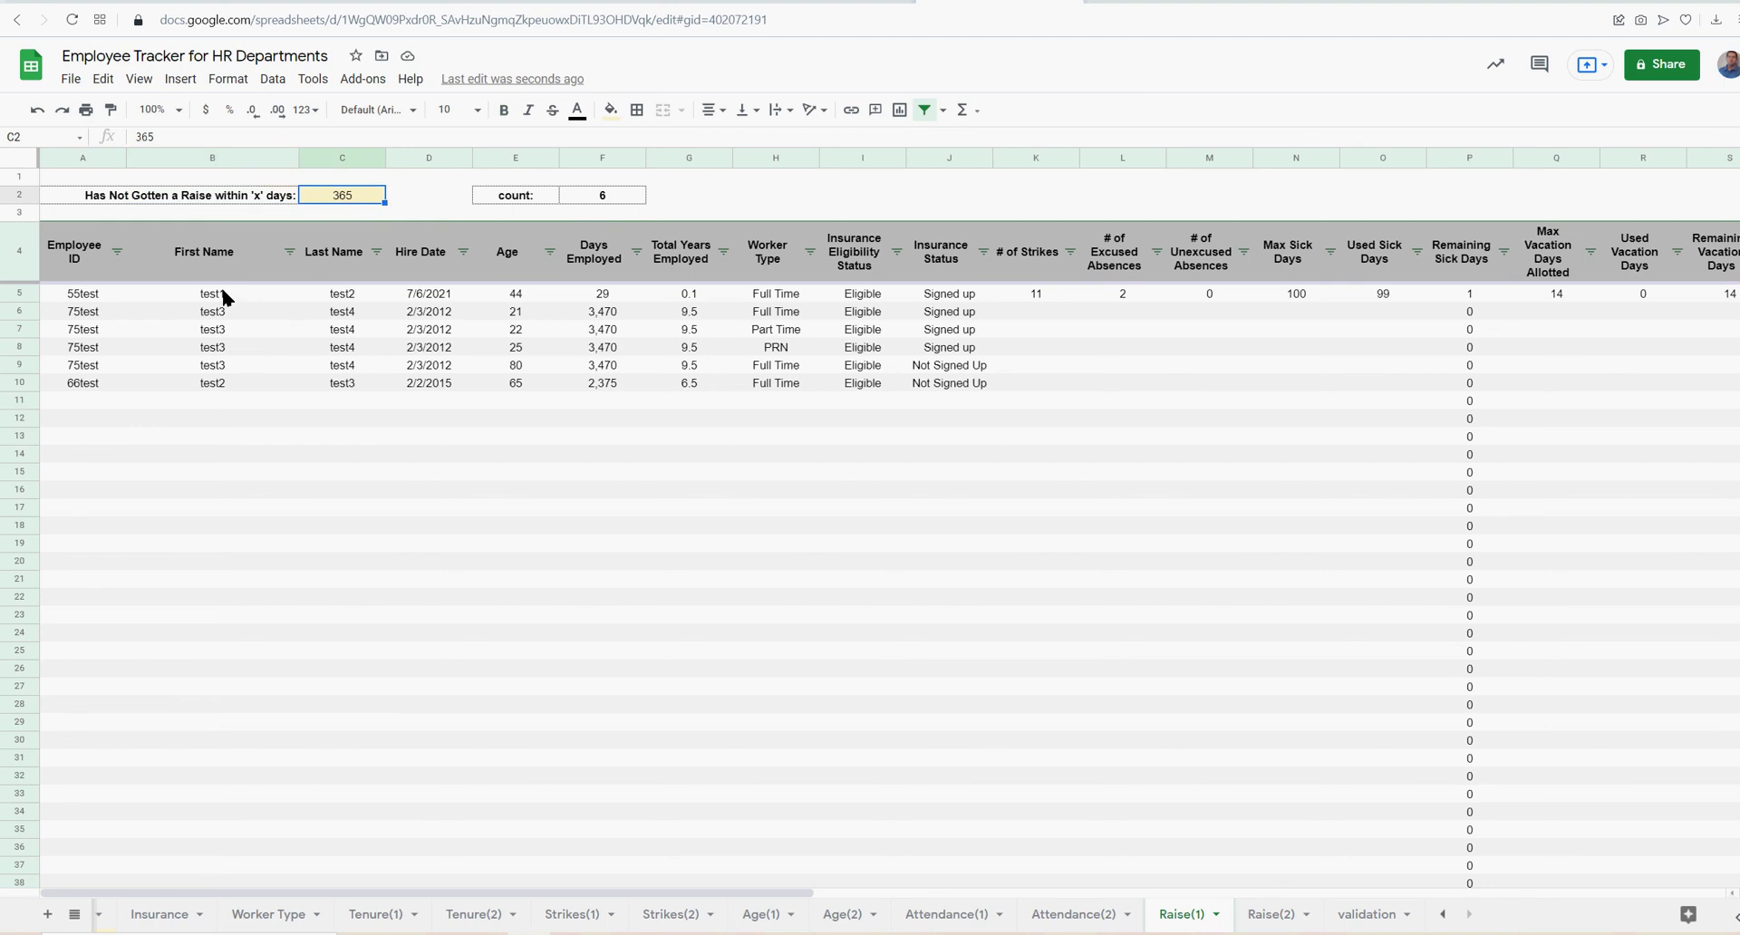
{"action": "left_click_drag", "start_coordinate": [220, 292], "coordinate": [217, 391]}
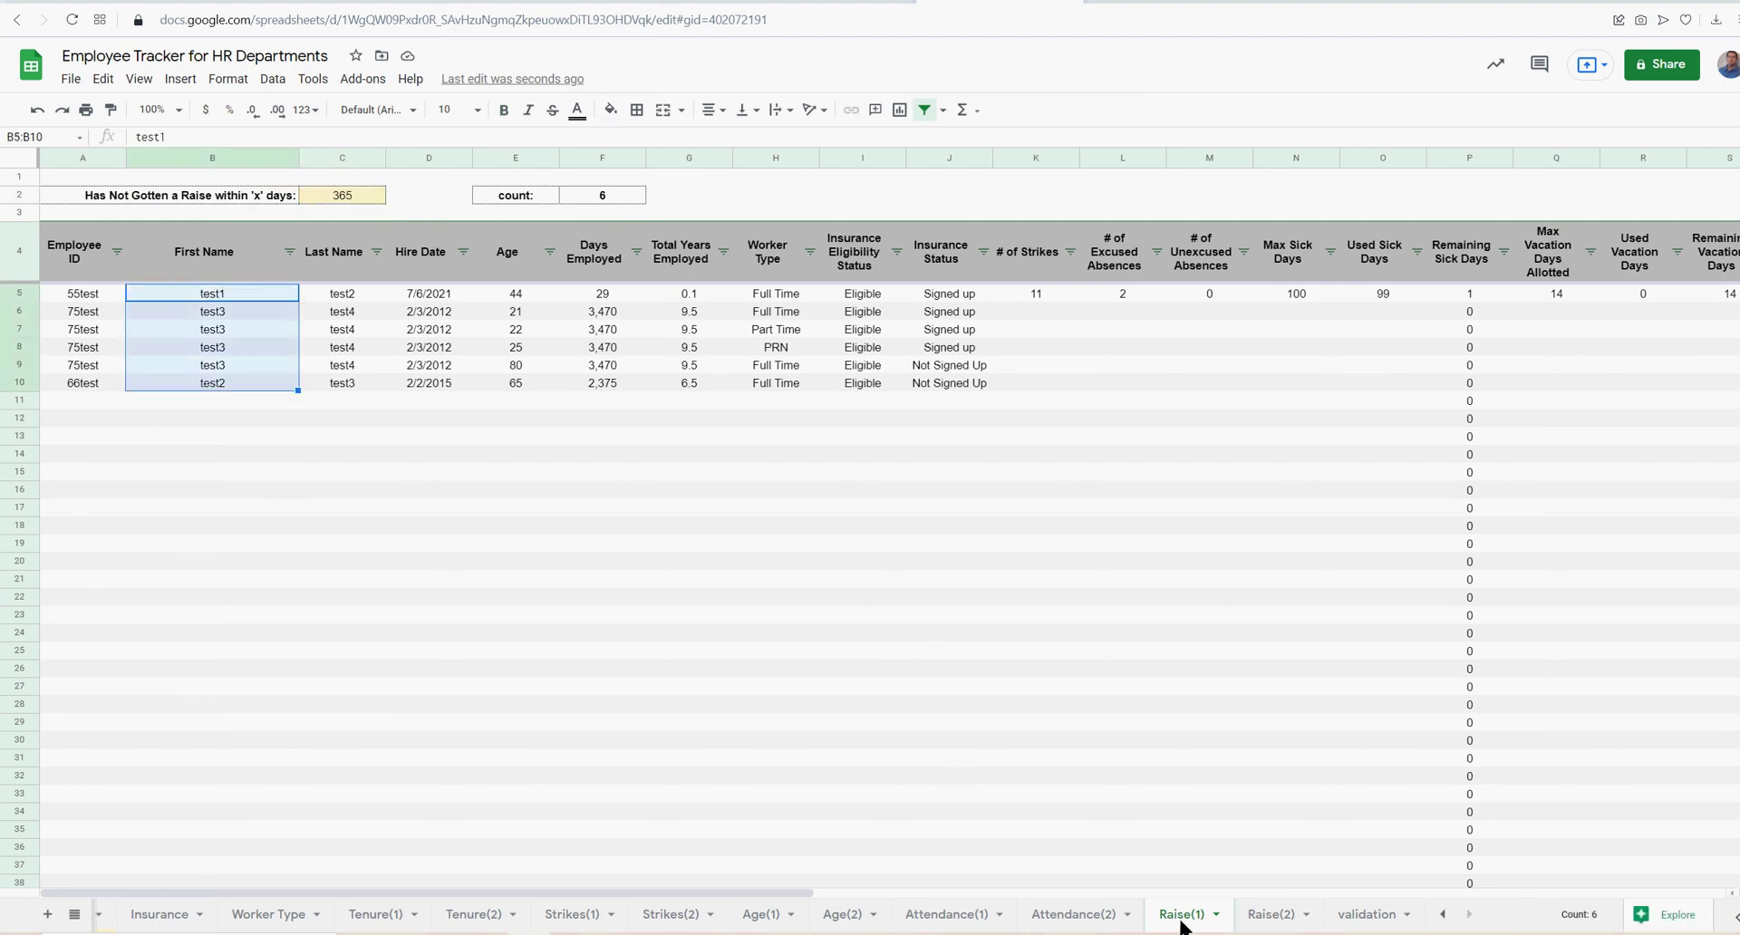
{"action": "left_click", "coordinate": [1270, 914]}
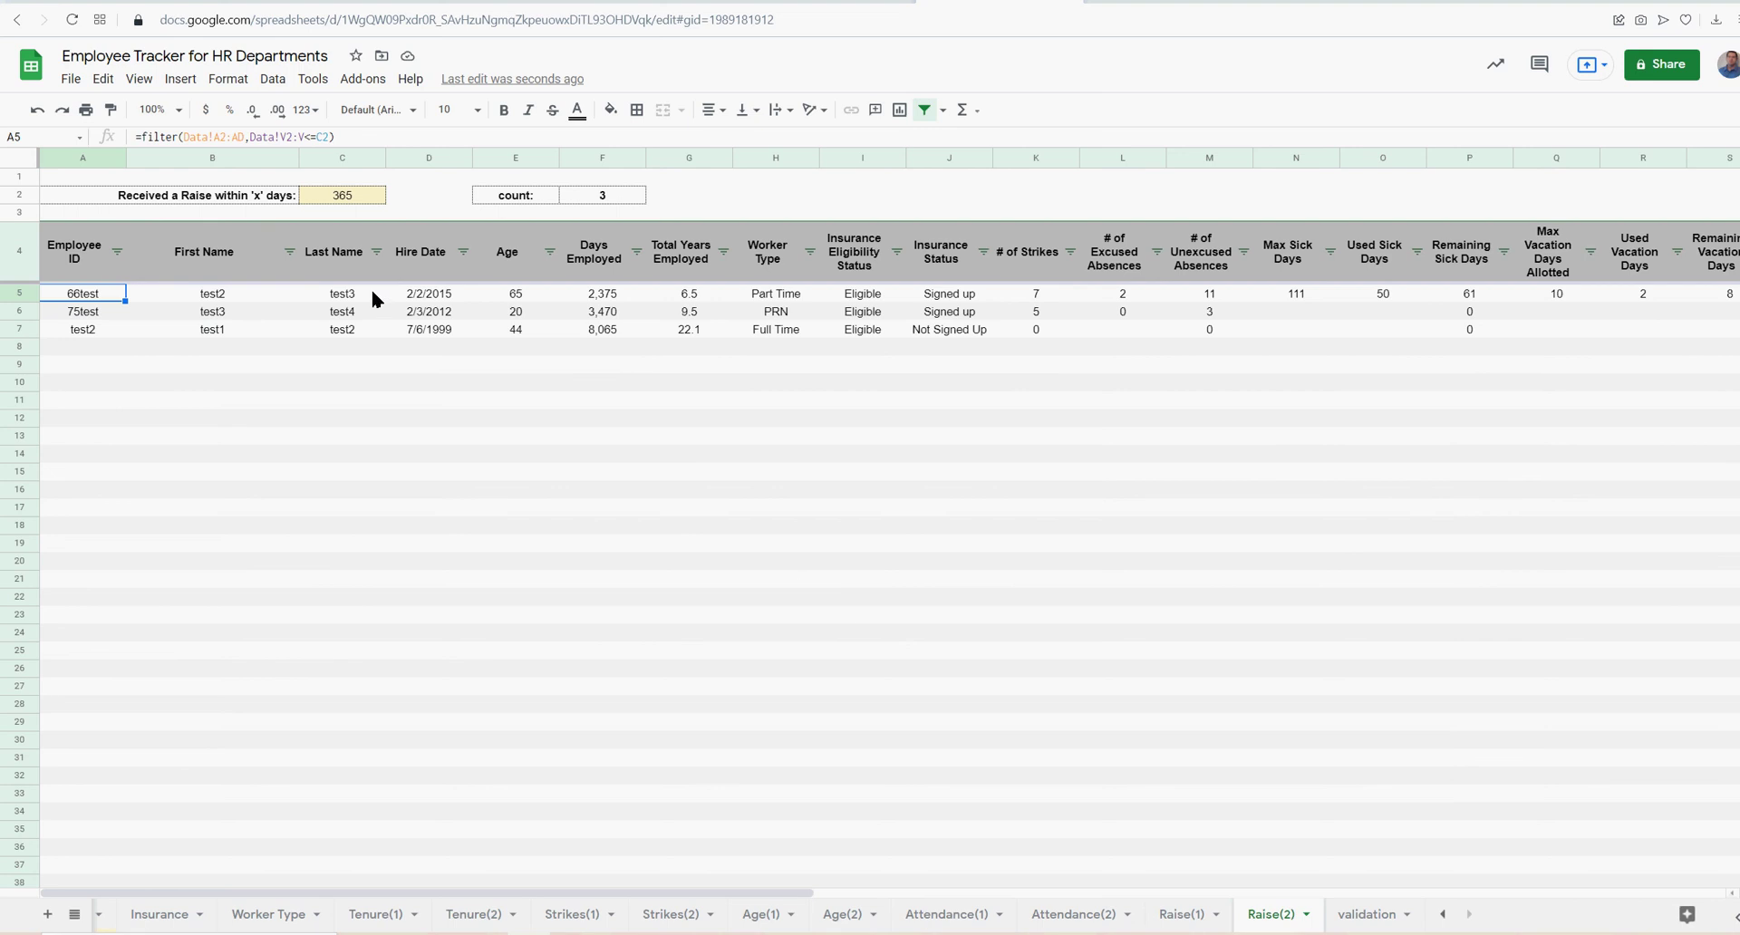
{"action": "left_click", "coordinate": [358, 198]}
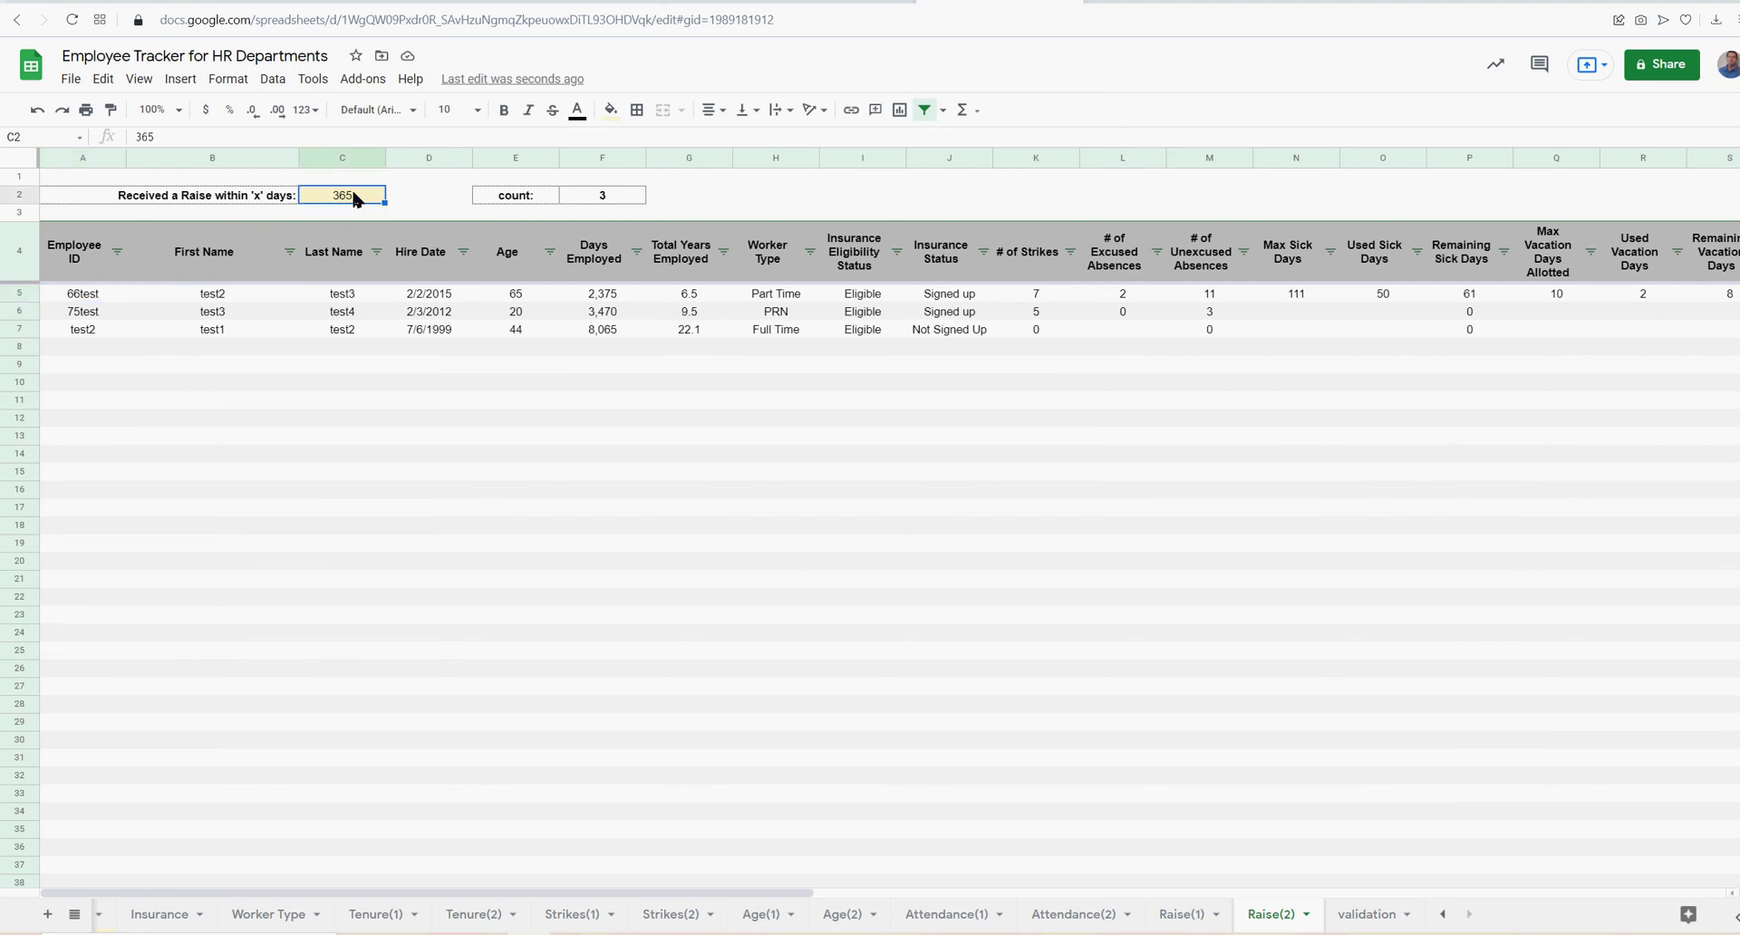
On the validation sheet, review the editable worker types and the upper limits for strikes and unexcused absences
{"action": "left_click", "coordinate": [1364, 915]}
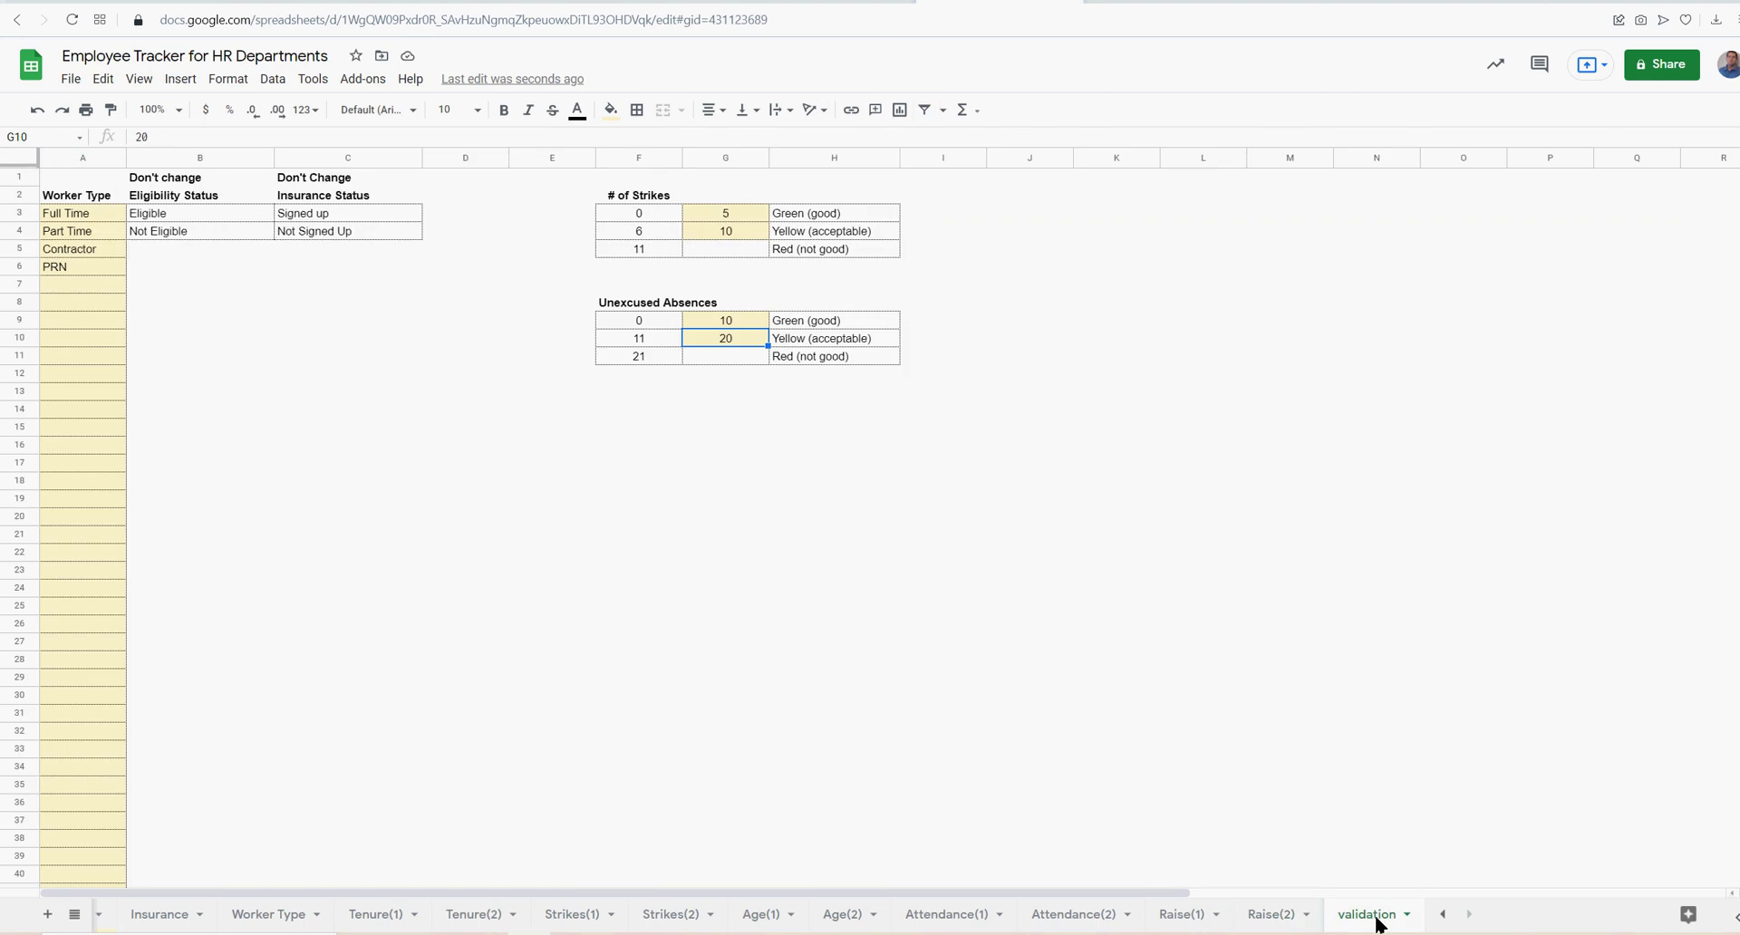
{"action": "left_click", "coordinate": [89, 218]}
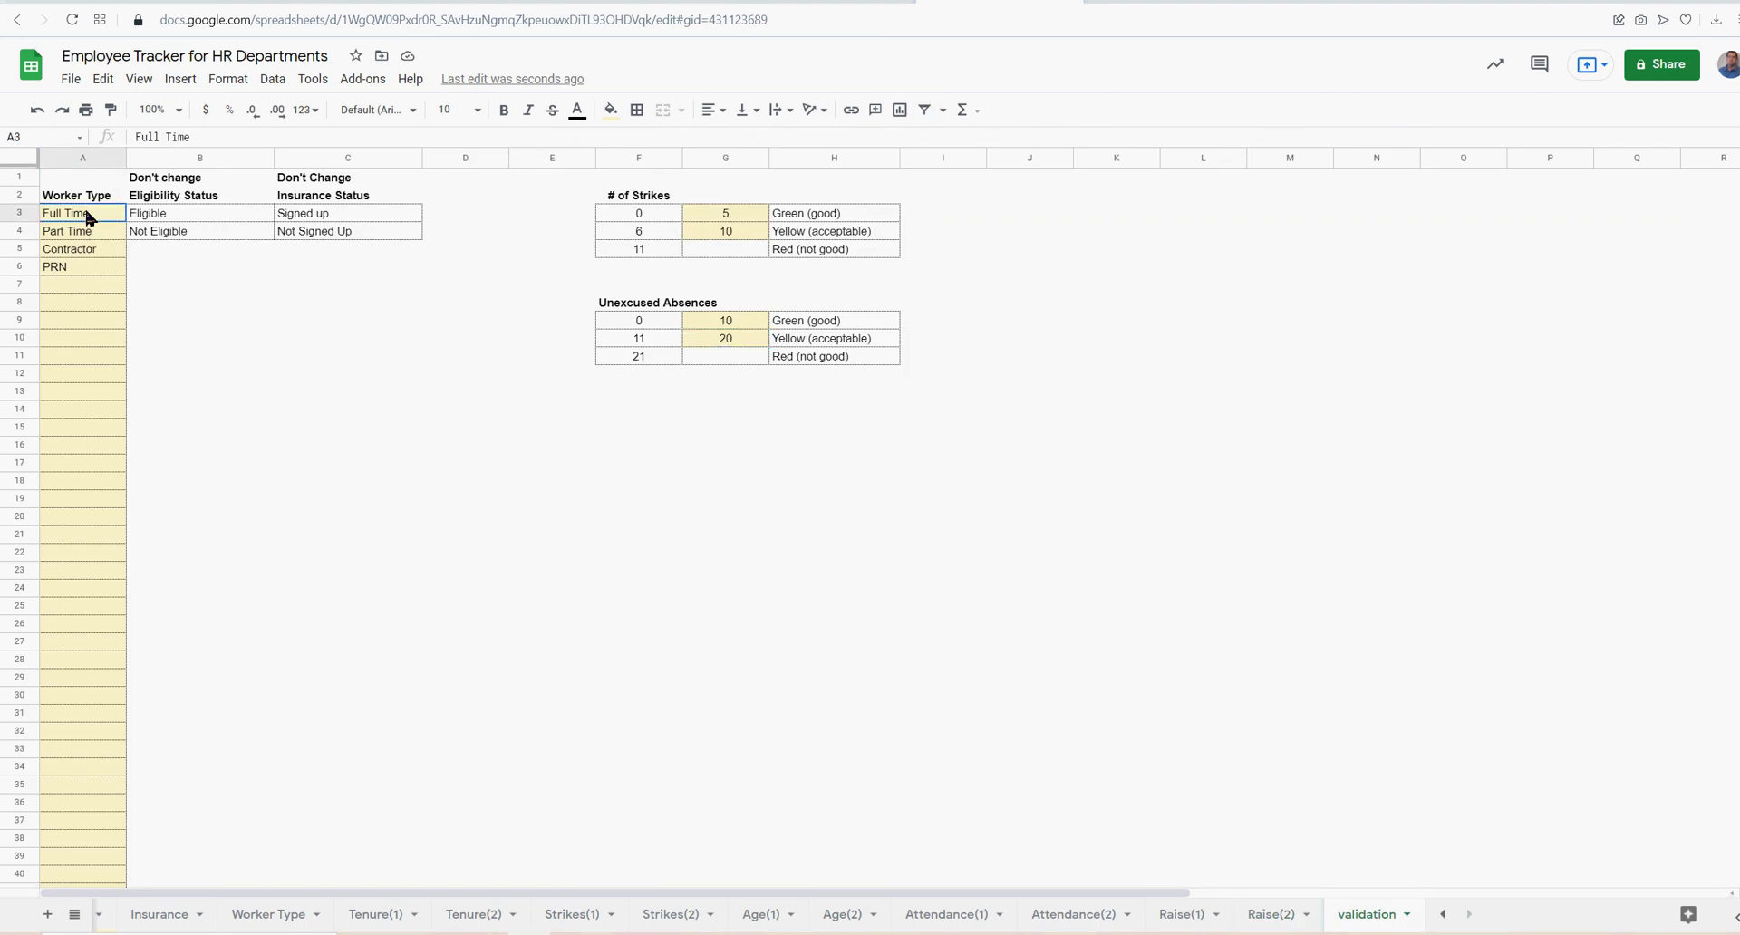
{"action": "left_click", "coordinate": [728, 212]}
{"action": "left_click", "coordinate": [728, 233]}
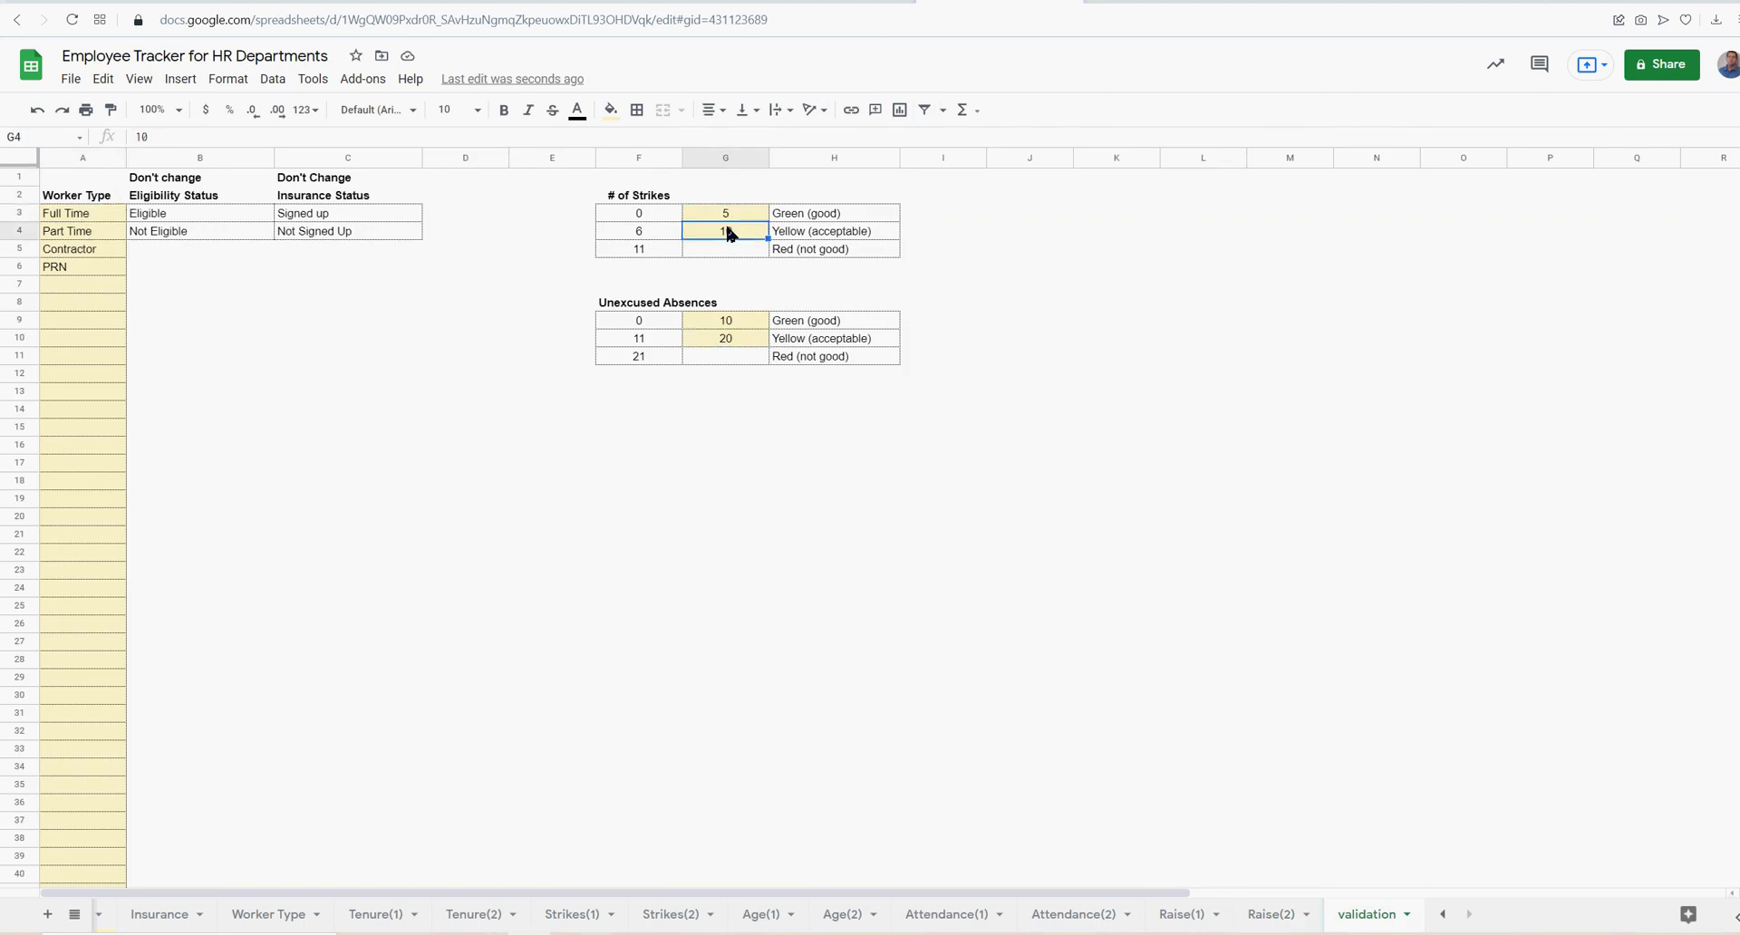
{"action": "left_click", "coordinate": [732, 322]}
{"action": "left_click", "coordinate": [56, 217]}
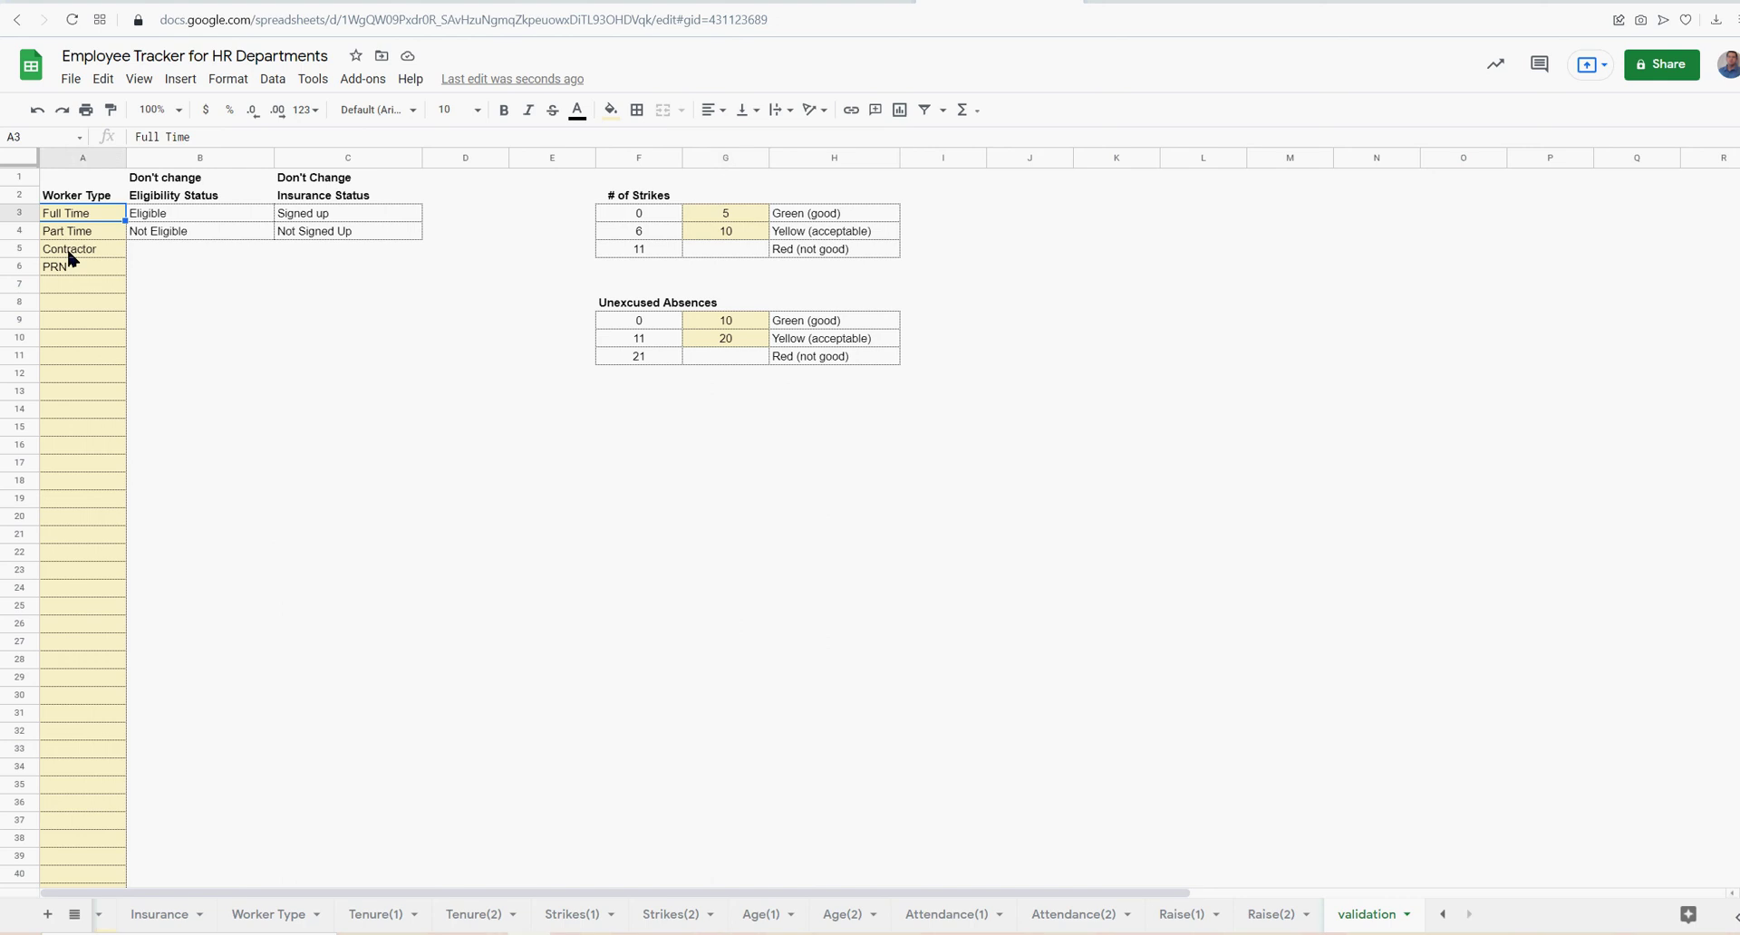
{"action": "key", "text": "shift+Down"}
{"action": "key", "text": "shift+Down"}
{"action": "key", "text": "shift+Down"}
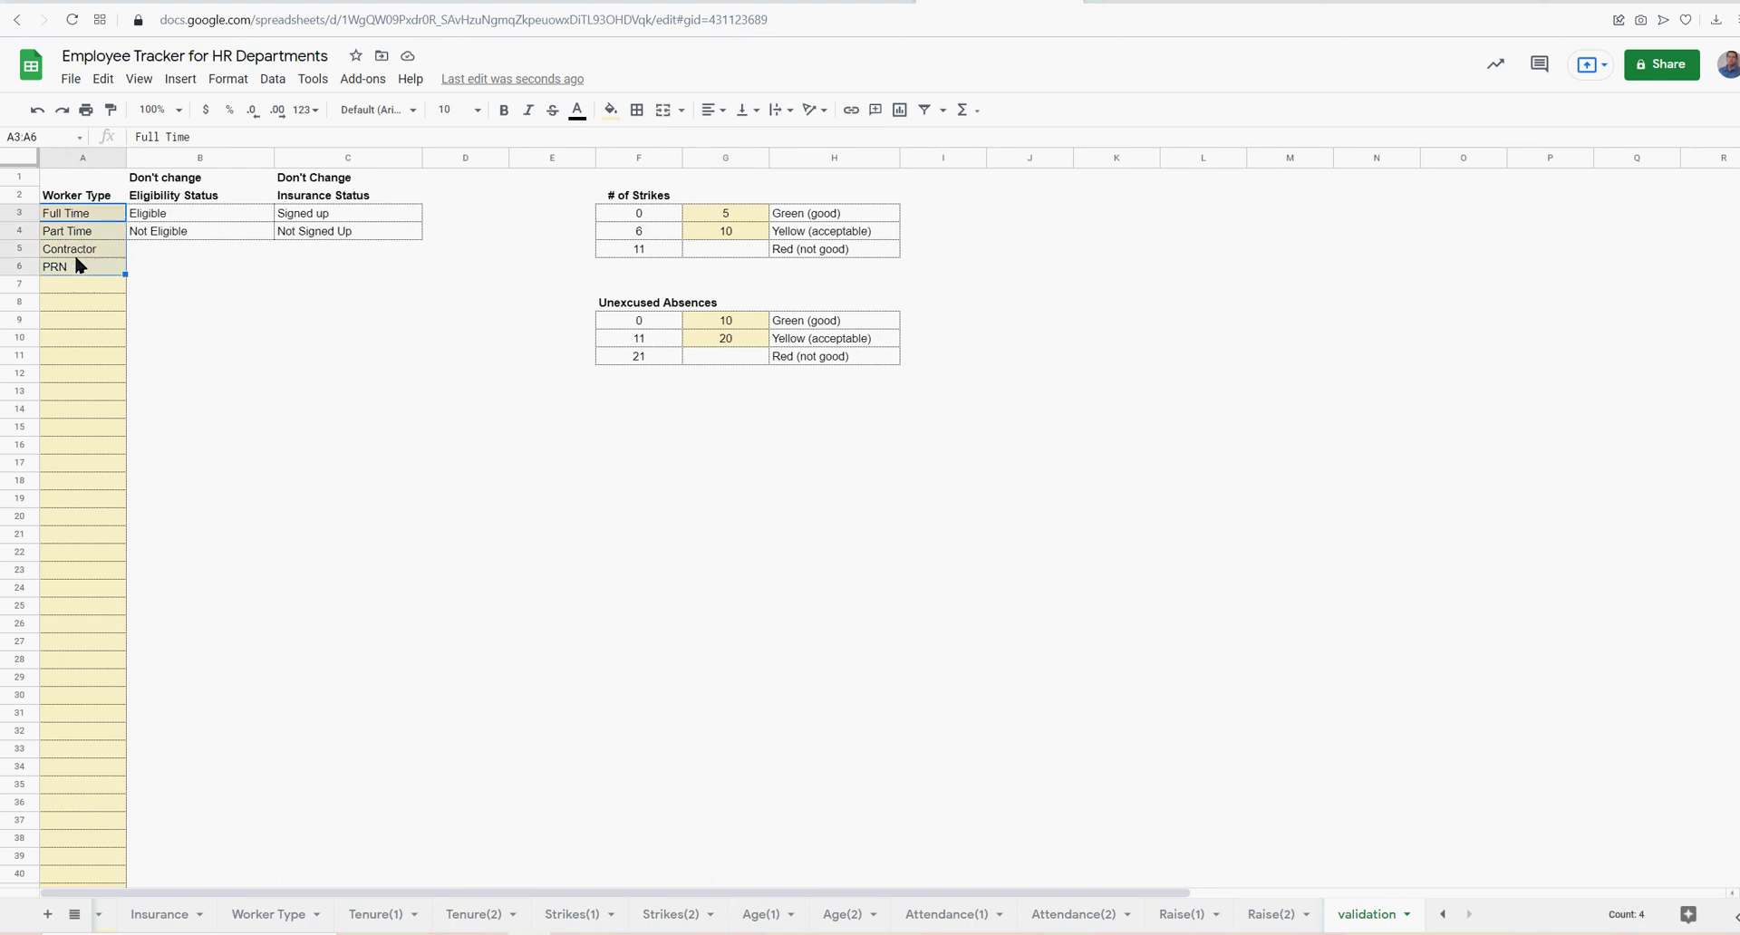
{"action": "left_click_drag", "start_coordinate": [77, 222], "coordinate": [79, 267]}
{"action": "left_click", "coordinate": [70, 287]}
{"action": "left_click_drag", "start_coordinate": [78, 220], "coordinate": [79, 264]}
Return to the Summary sheet and inspect the list of employees above the maximum strike limit
{"action": "left_click", "coordinate": [1441, 915]}
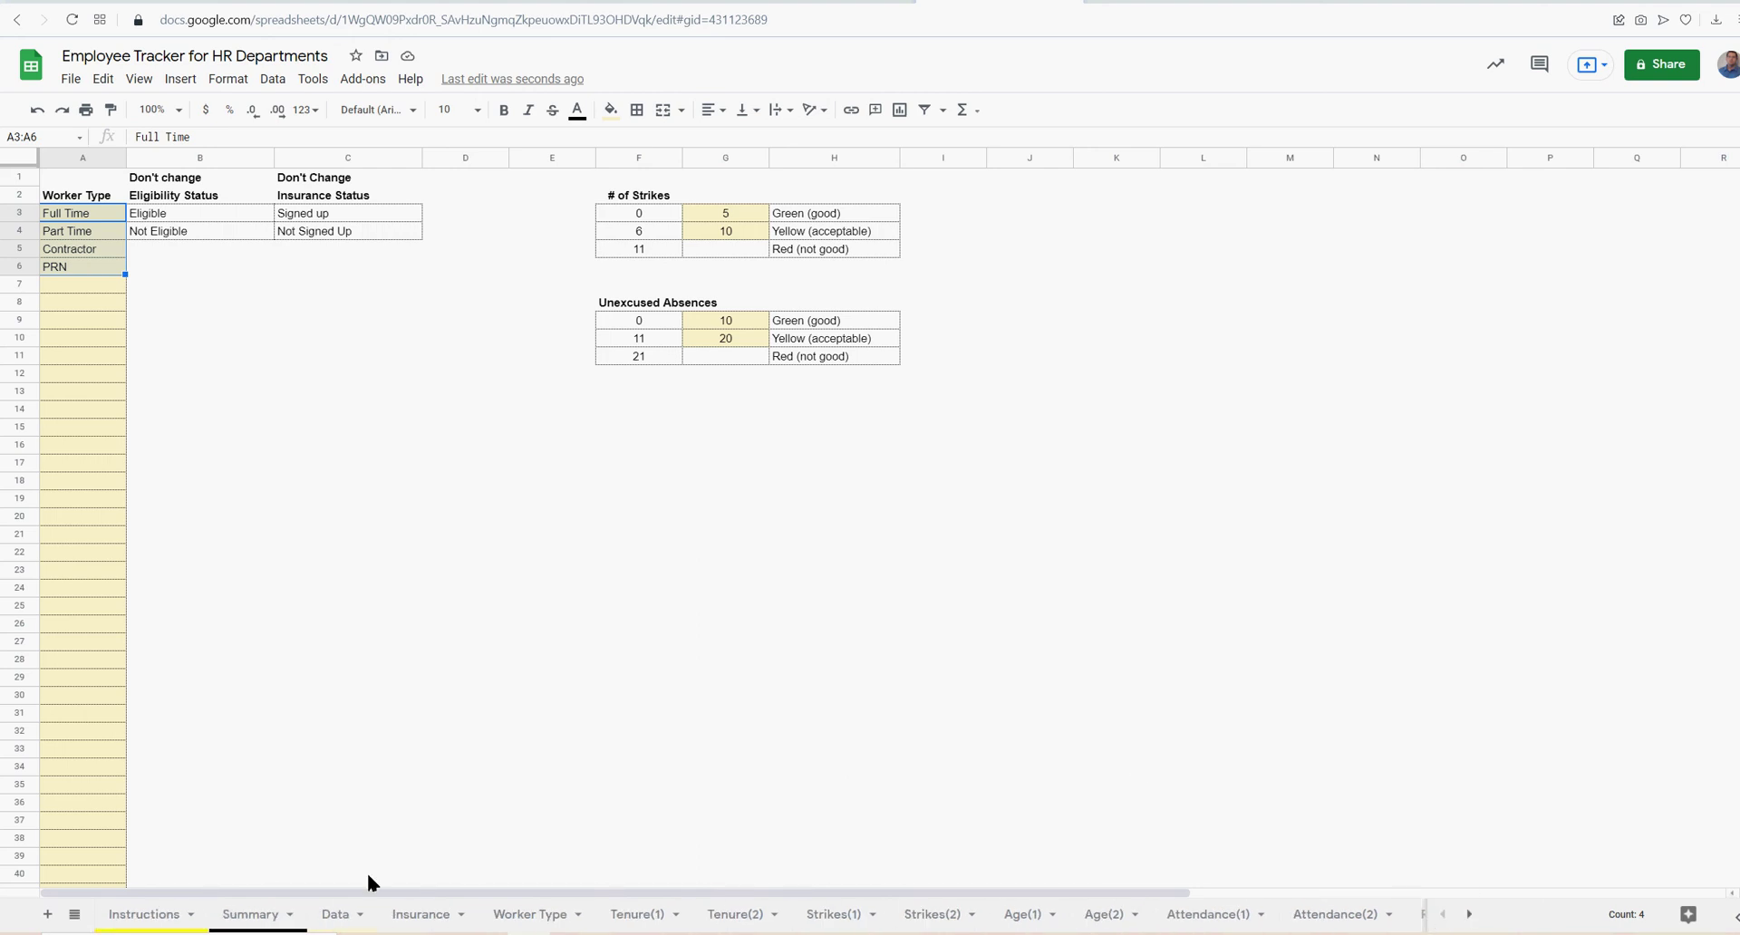
{"action": "left_click", "coordinate": [262, 916]}
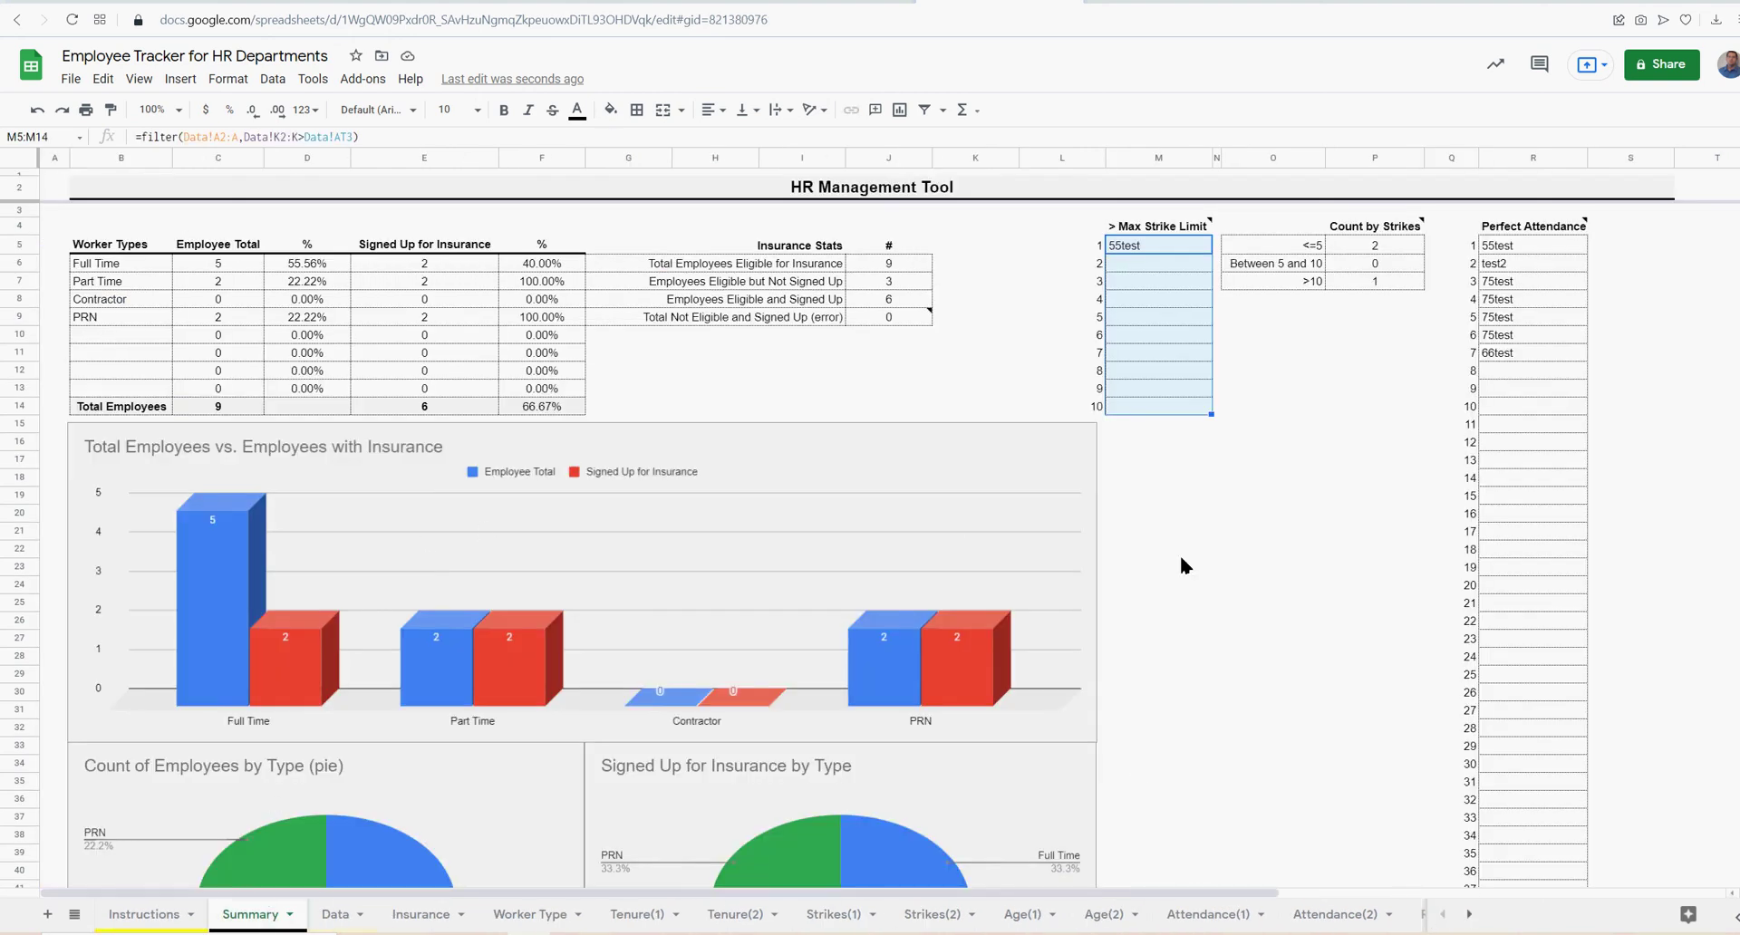
{"action": "left_click_drag", "start_coordinate": [1145, 239], "coordinate": [1156, 399]}
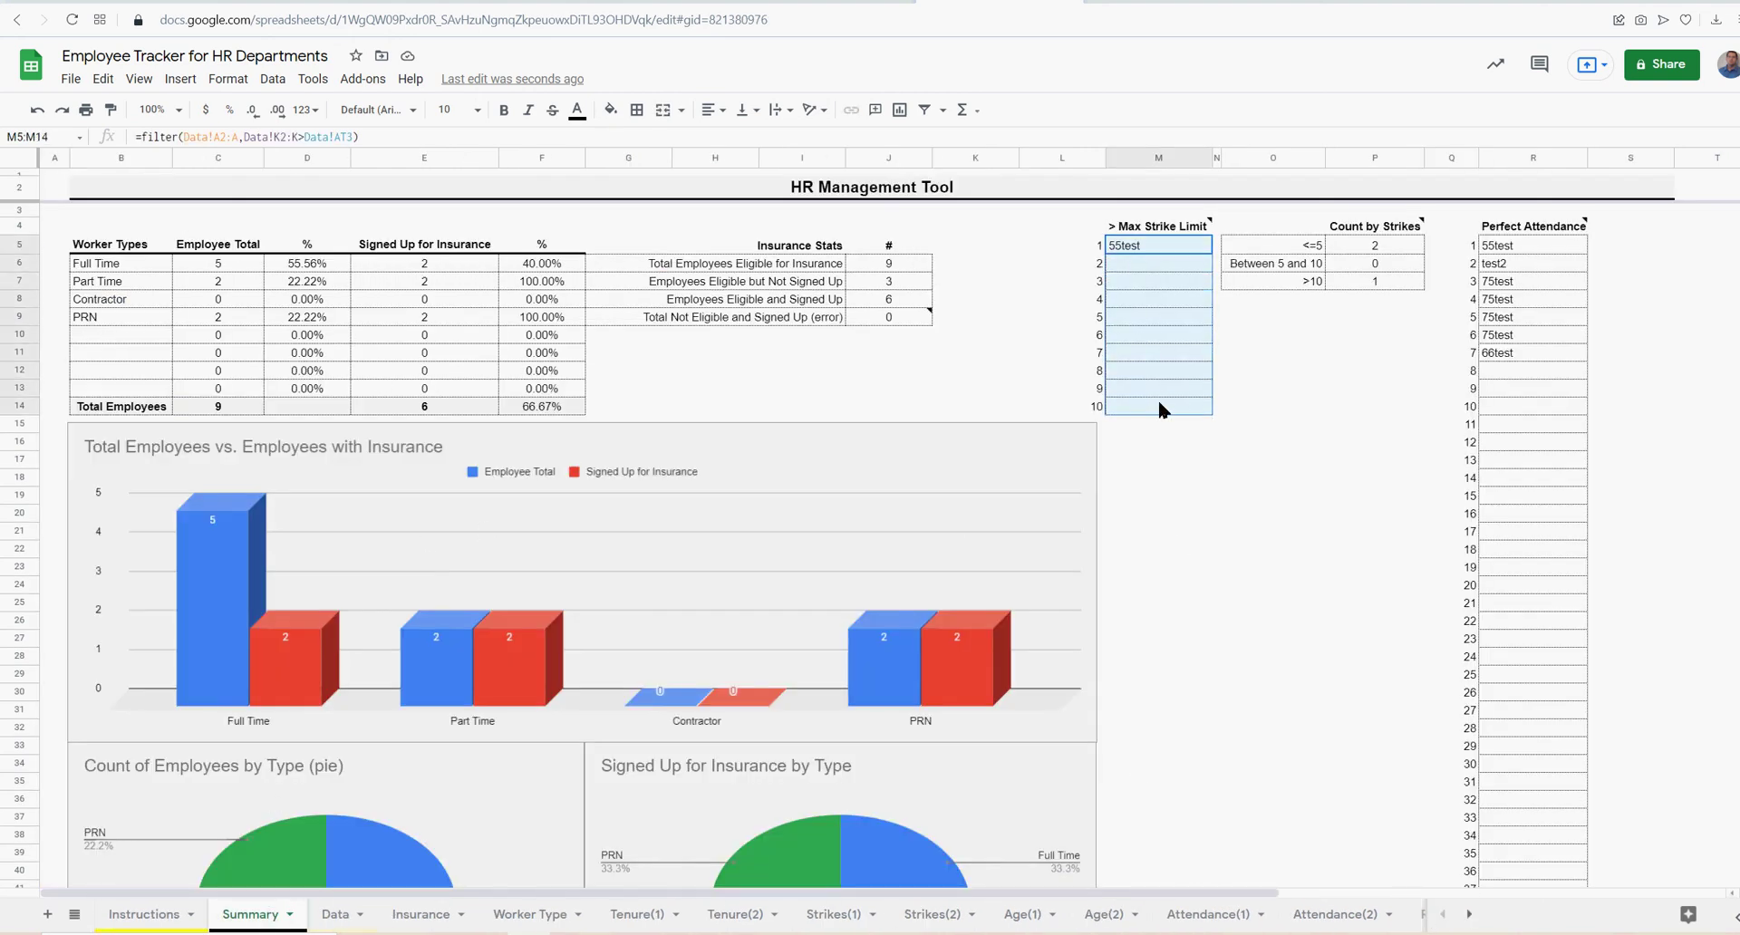
Examine the Count by Strikes table on the Summary sheet, including its range labels and count formulas
{"action": "left_click", "coordinate": [1377, 261]}
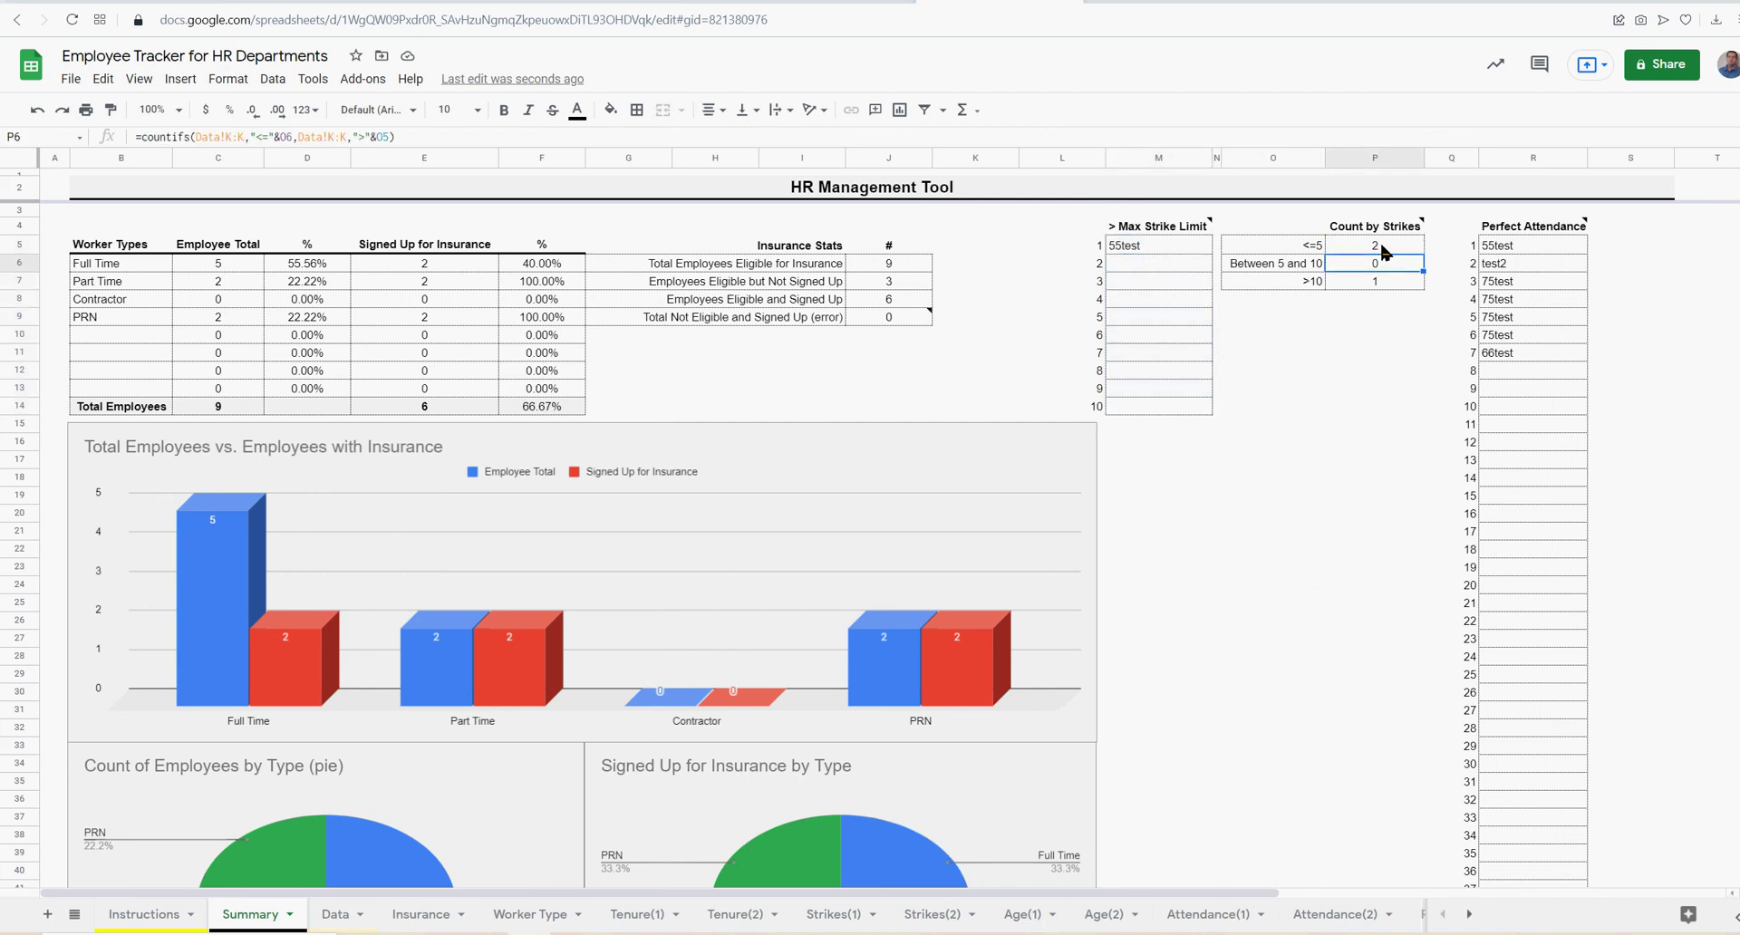
{"action": "left_click", "coordinate": [1379, 243]}
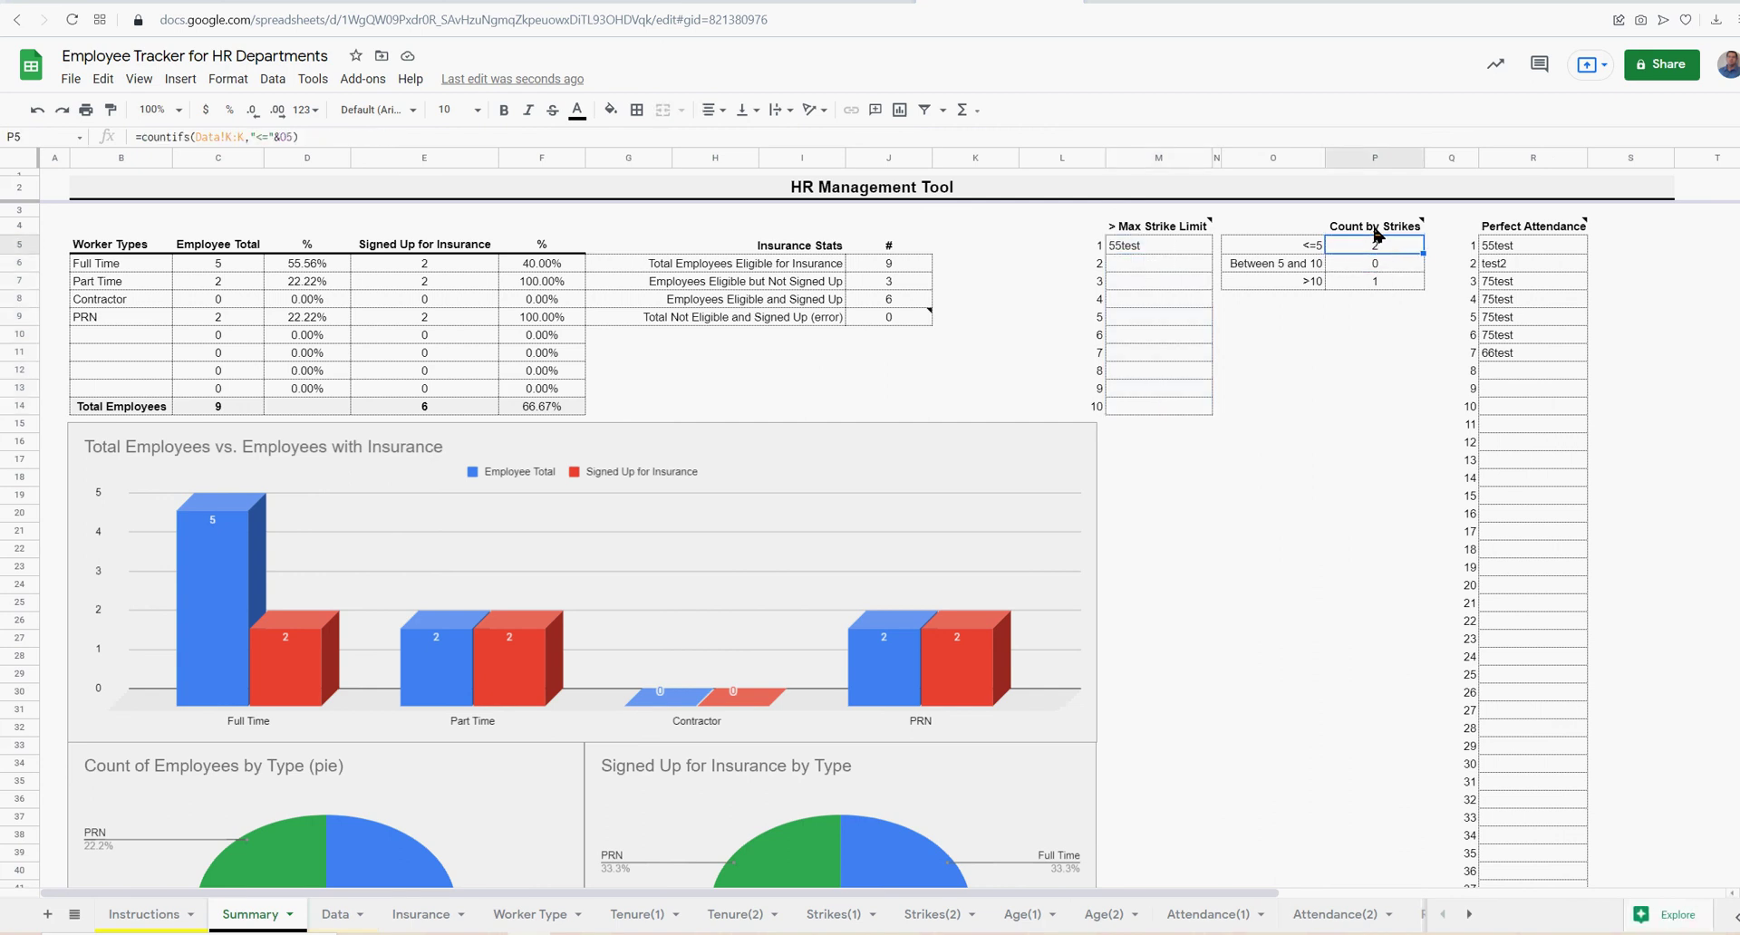
{"action": "left_click", "coordinate": [1314, 250]}
{"action": "left_click", "coordinate": [1310, 283]}
{"action": "left_click", "coordinate": [1312, 265]}
{"action": "left_click", "coordinate": [1311, 250]}
{"action": "left_click", "coordinate": [1312, 265]}
{"action": "left_click", "coordinate": [1312, 276]}
{"action": "left_click", "coordinate": [1312, 266]}
{"action": "left_click", "coordinate": [1311, 250]}
{"action": "left_click", "coordinate": [1312, 265]}
{"action": "left_click", "coordinate": [1309, 283]}
Inspect the Perfect Attendance list on the Summary sheet and the filter formula behind it
{"action": "left_click", "coordinate": [1509, 249]}
{"action": "left_click", "coordinate": [1513, 299]}
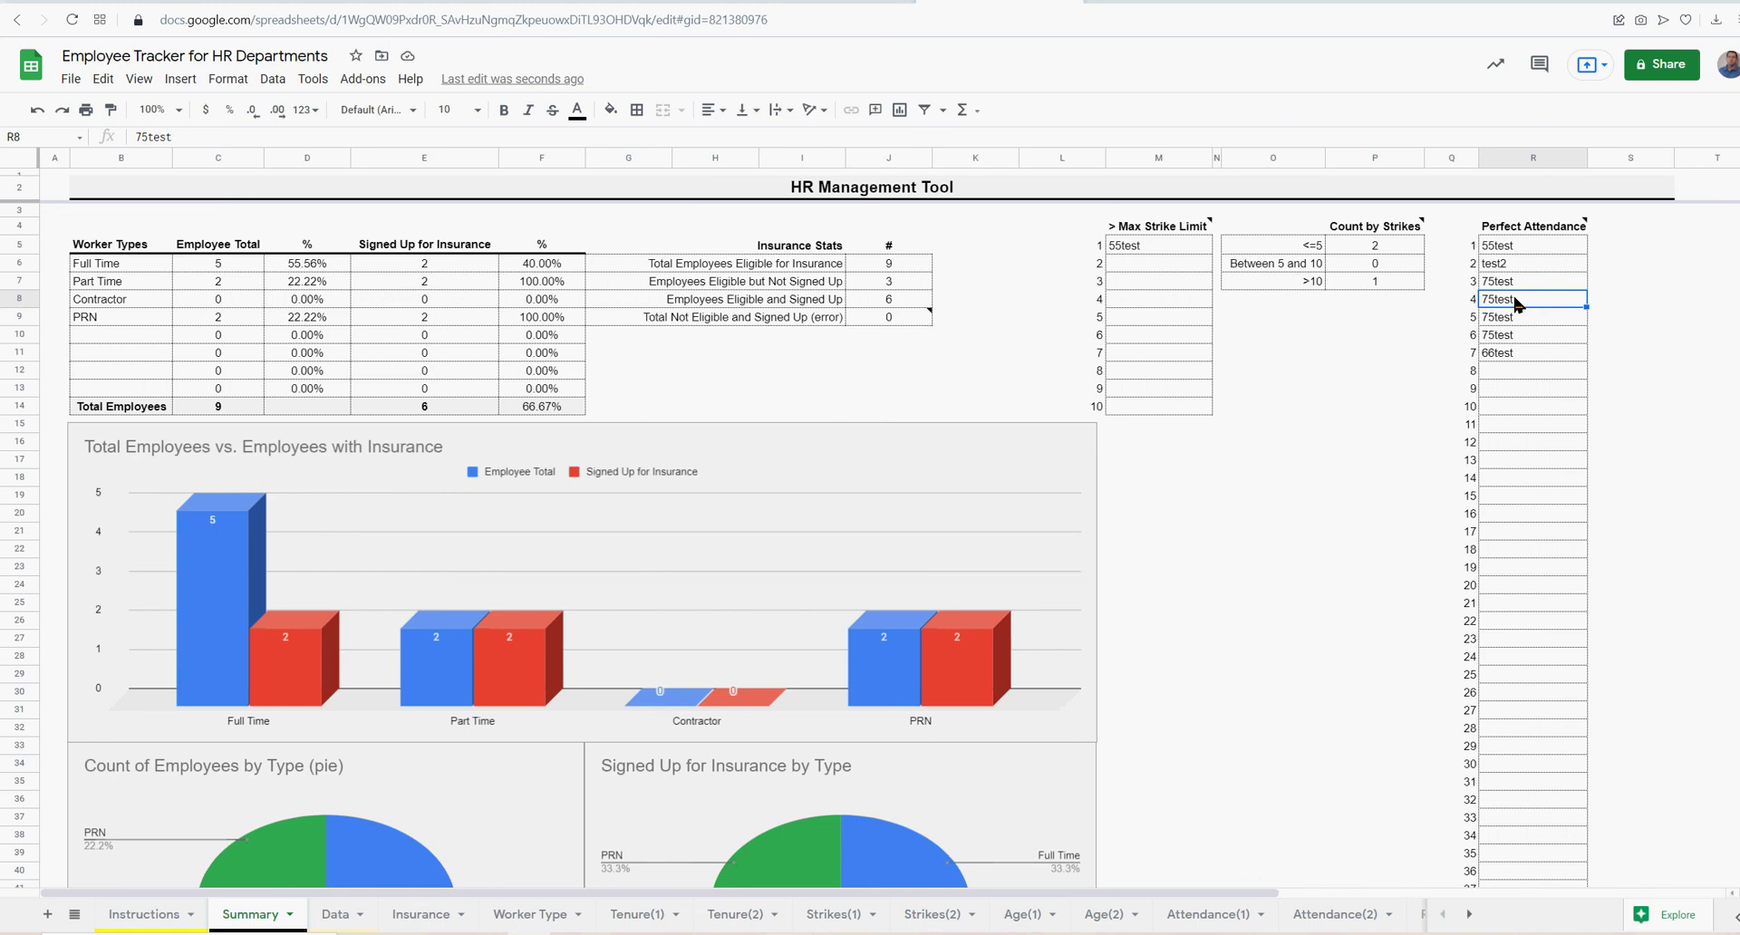
{"action": "left_click", "coordinate": [1517, 247]}
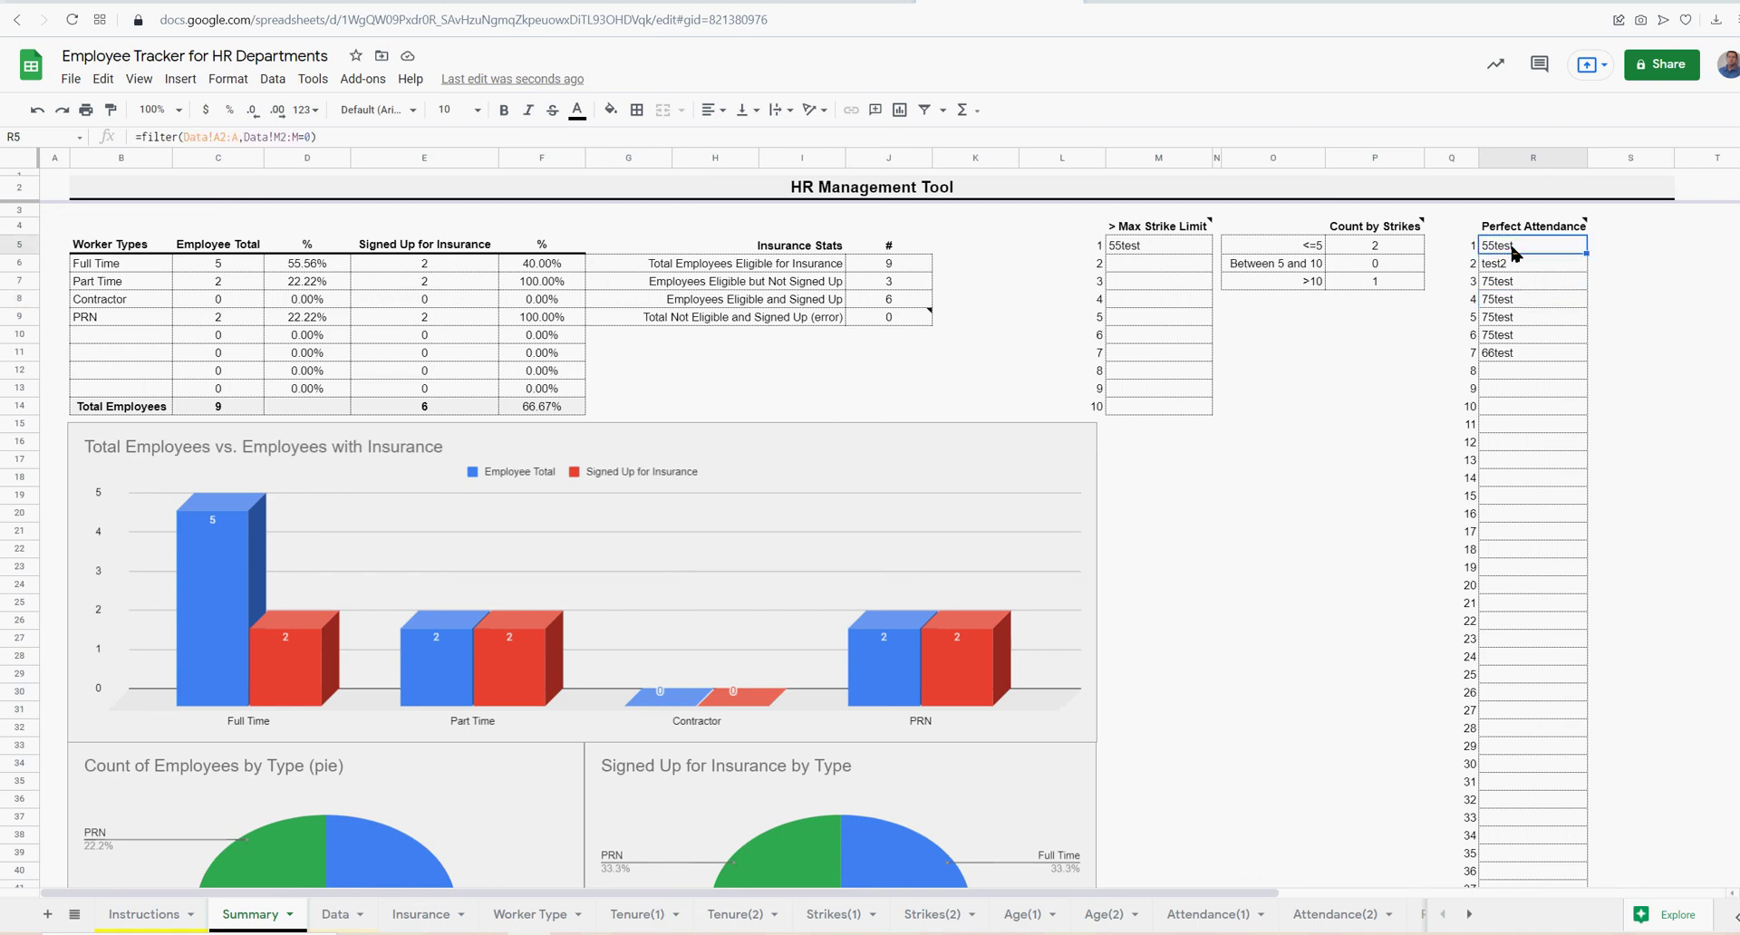
{"action": "scroll", "coordinate": [1531, 390], "scroll_direction": "down", "scroll_amount": 8}
{"action": "scroll", "coordinate": [1495, 462], "scroll_direction": "up", "scroll_amount": 8}
{"action": "mouse_move", "coordinate": [1520, 240]}
{"action": "left_mouse_down"}
{"action": "mouse_move", "coordinate": [1535, 399]}
{"action": "mouse_move", "coordinate": [1517, 241]}
{"action": "left_mouse_up"}
Review the Summary charts and the Employee Count by Tenure table from 0 to 30+ years
{"action": "scroll", "coordinate": [1266, 506], "scroll_direction": "down", "scroll_amount": 3}
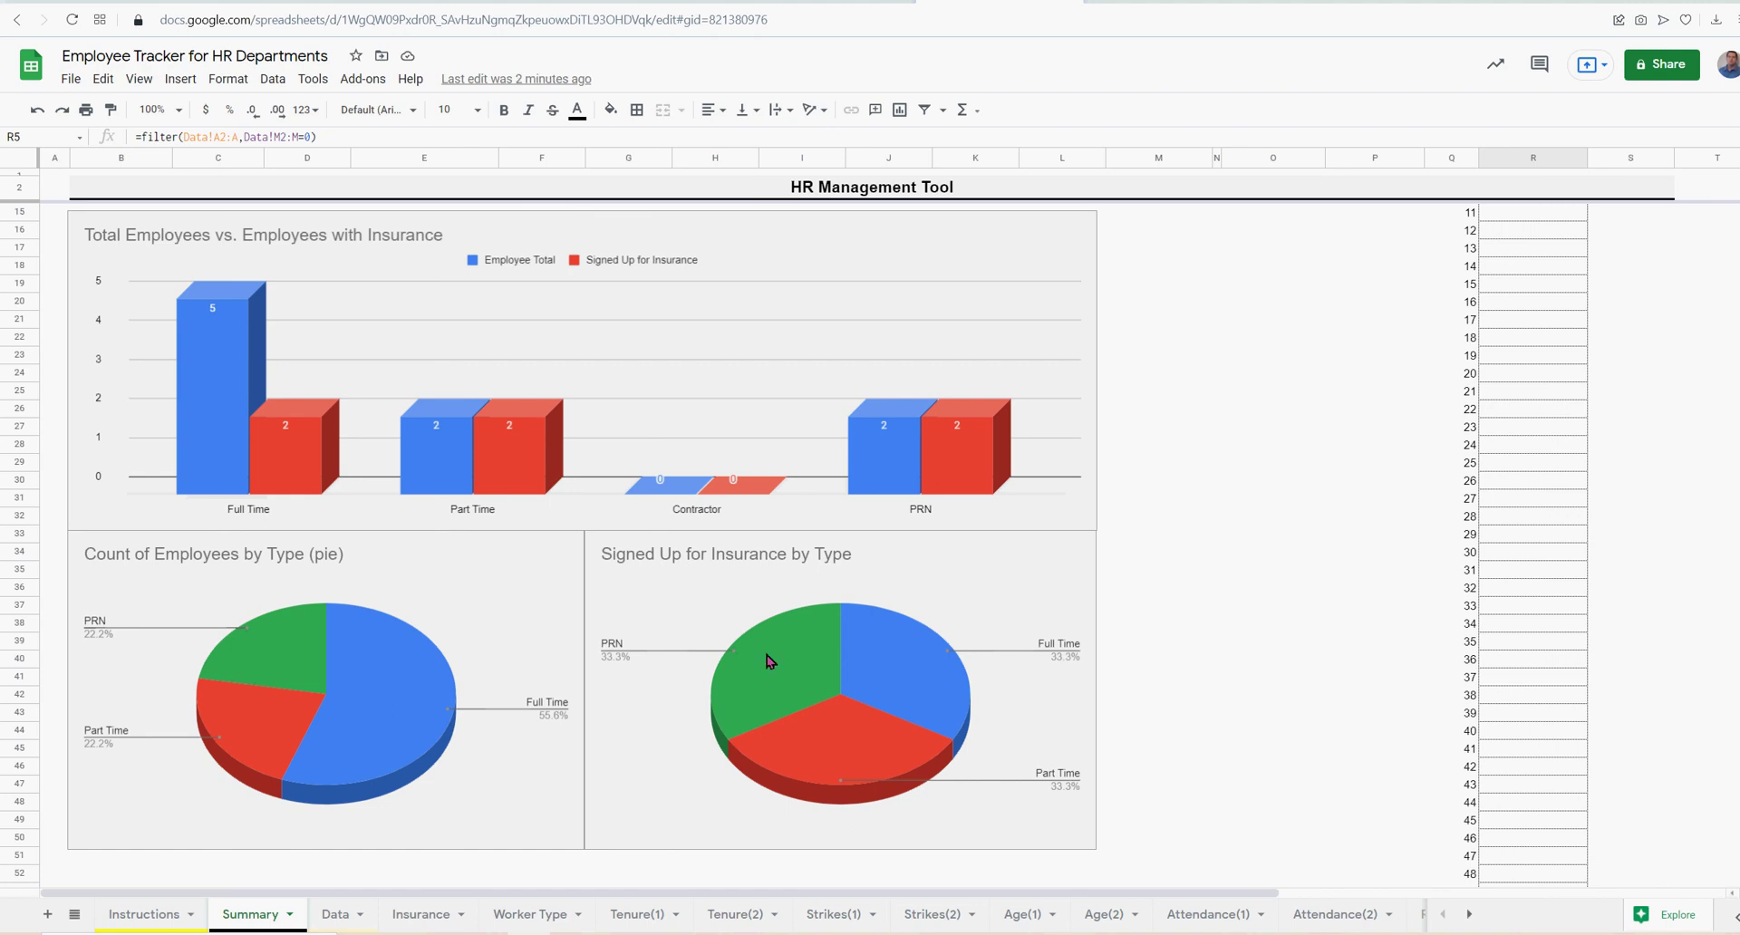
{"action": "scroll", "coordinate": [362, 598], "scroll_direction": "down", "scroll_amount": 5}
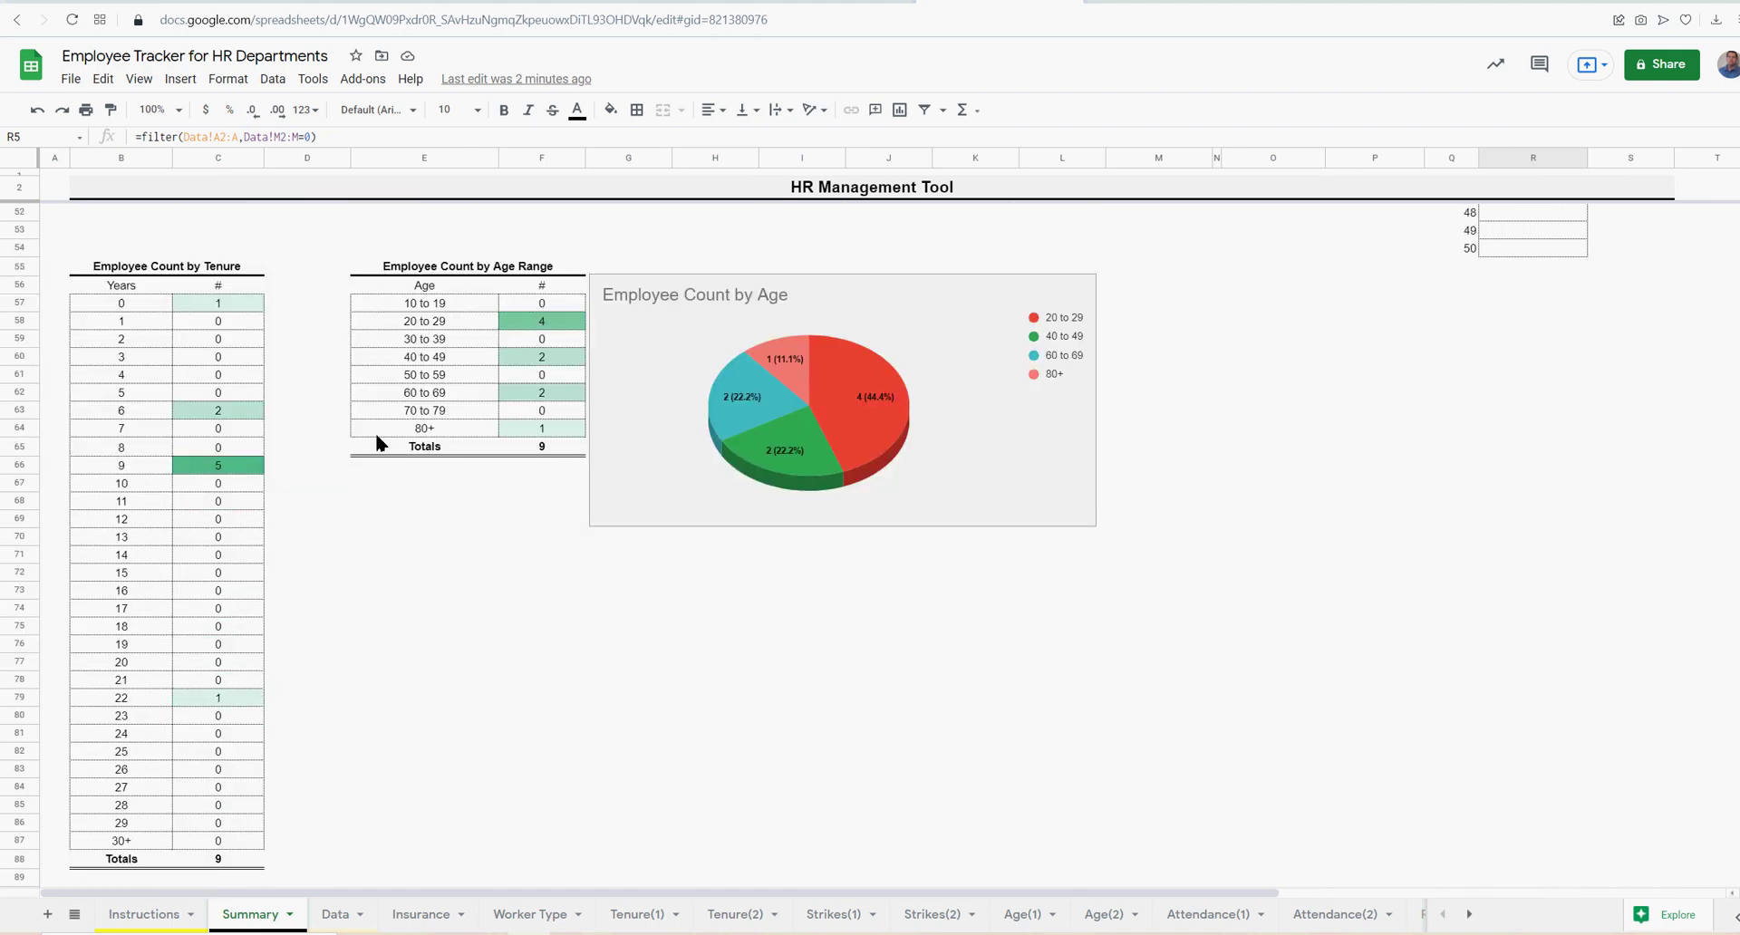
{"action": "left_click", "coordinate": [223, 271]}
{"action": "left_click", "coordinate": [223, 311]}
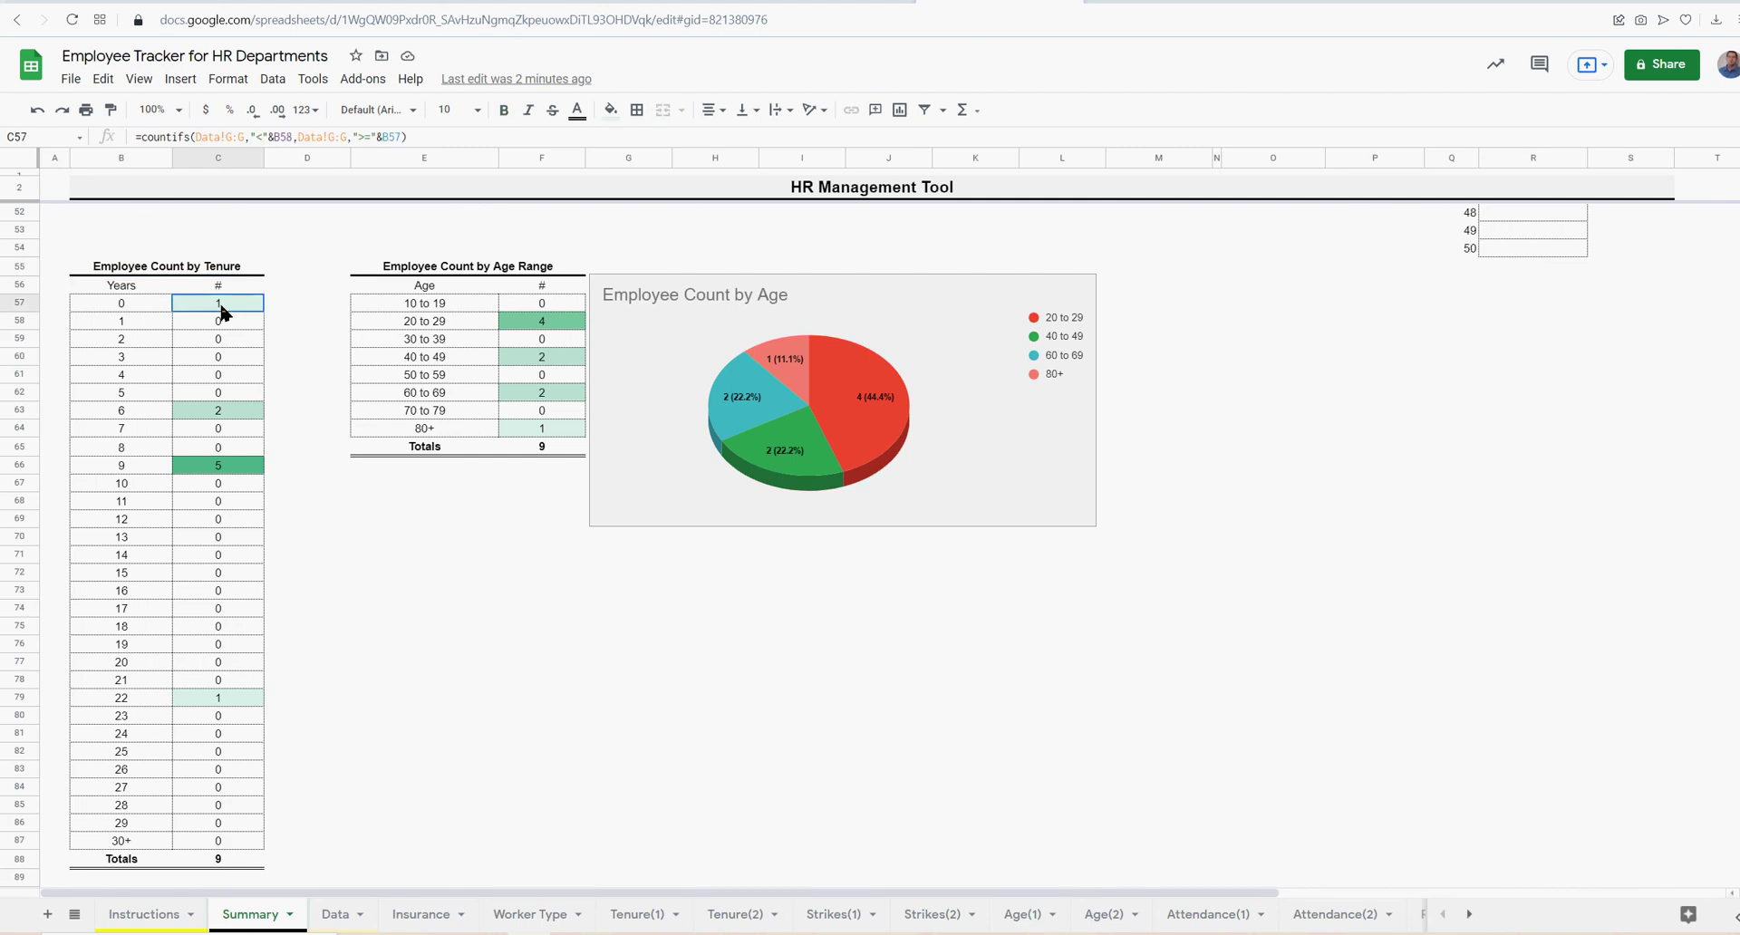
{"action": "left_click", "coordinate": [136, 306]}
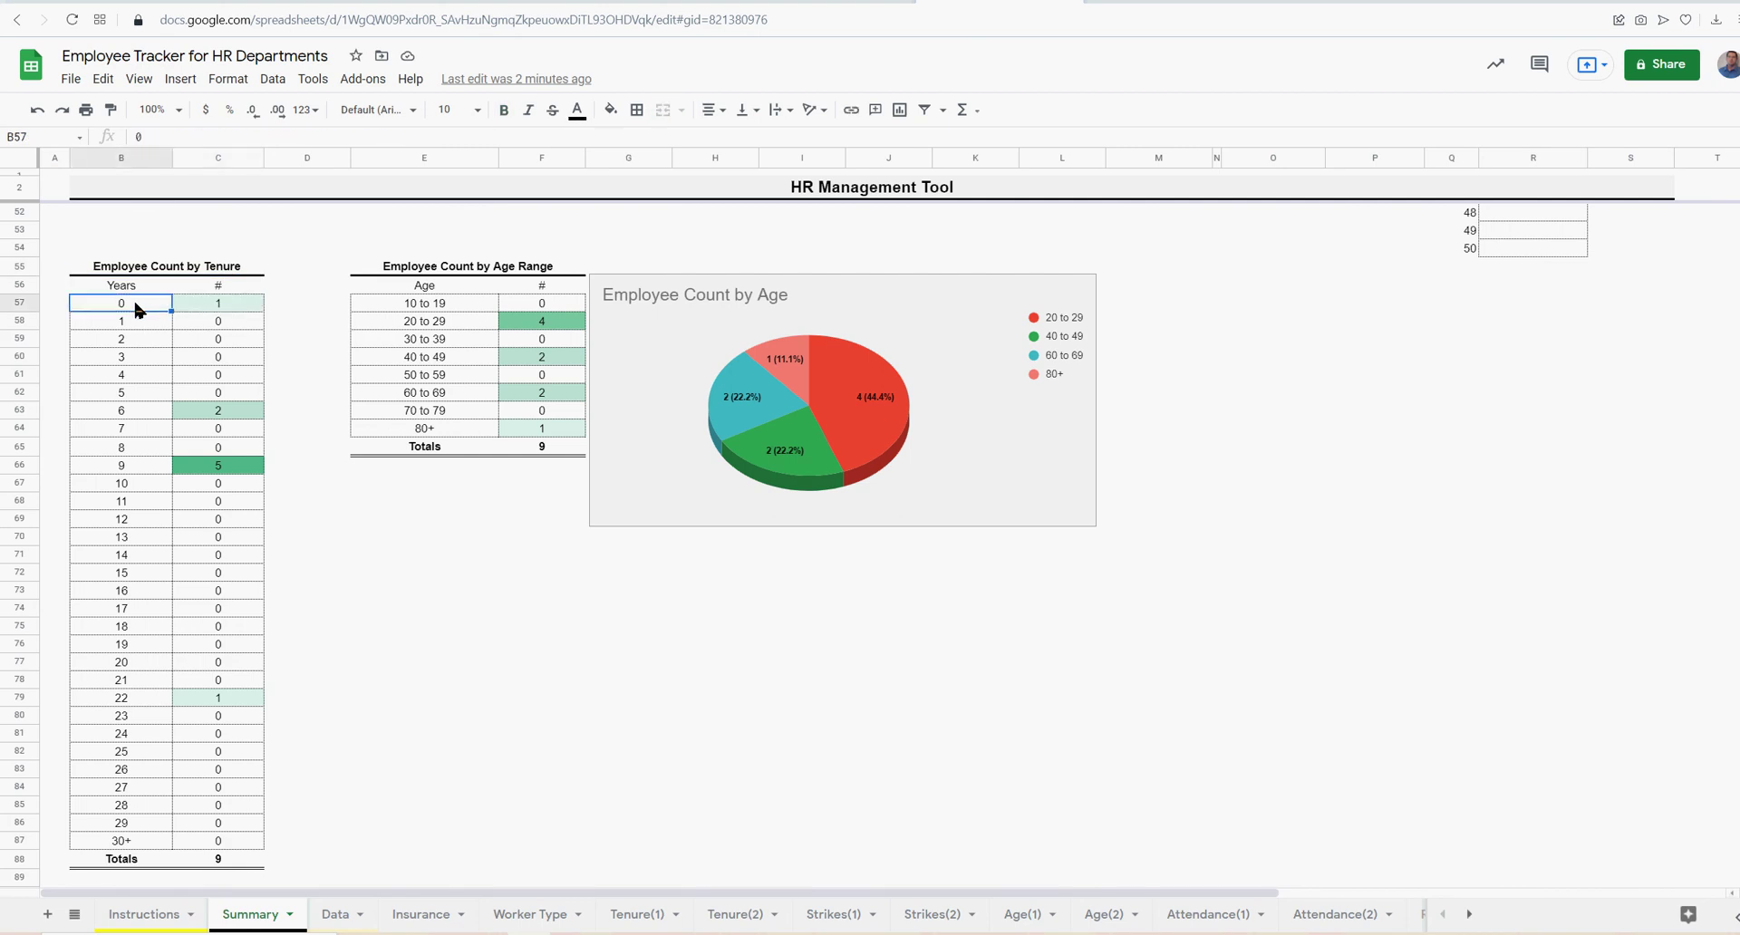
{"action": "left_click", "coordinate": [133, 318]}
{"action": "left_click", "coordinate": [129, 334]}
{"action": "left_click", "coordinate": [131, 360]}
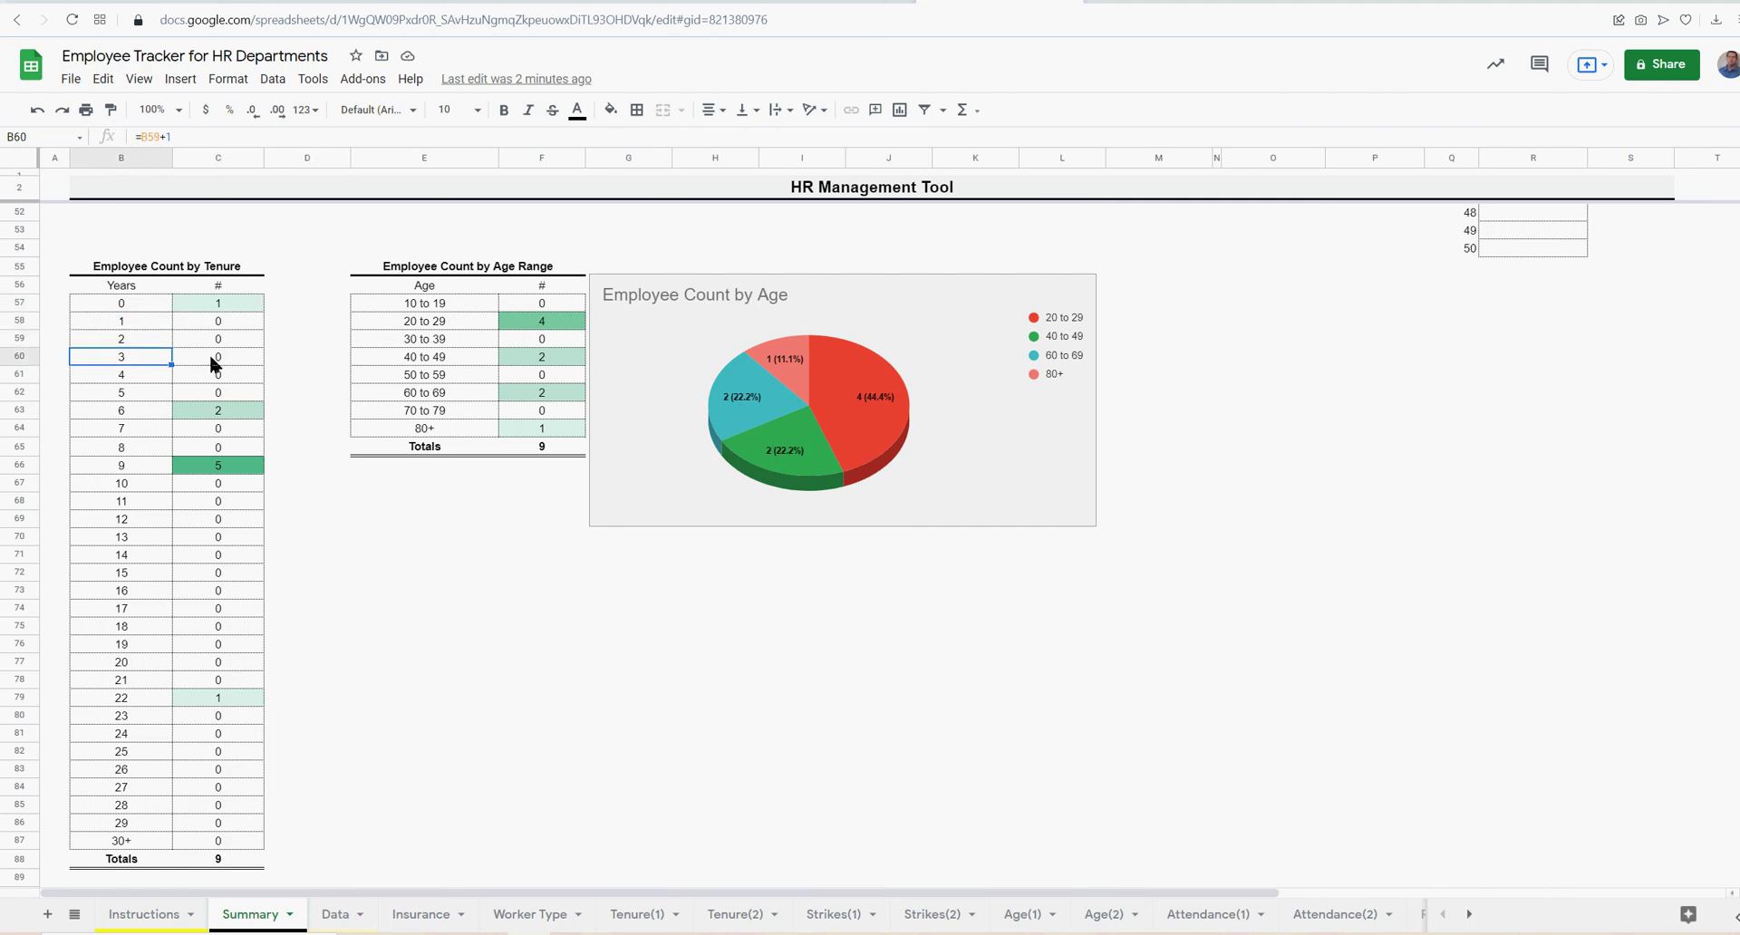
{"action": "left_click", "coordinate": [143, 371]}
{"action": "left_click", "coordinate": [132, 393]}
{"action": "left_click", "coordinate": [128, 842]}
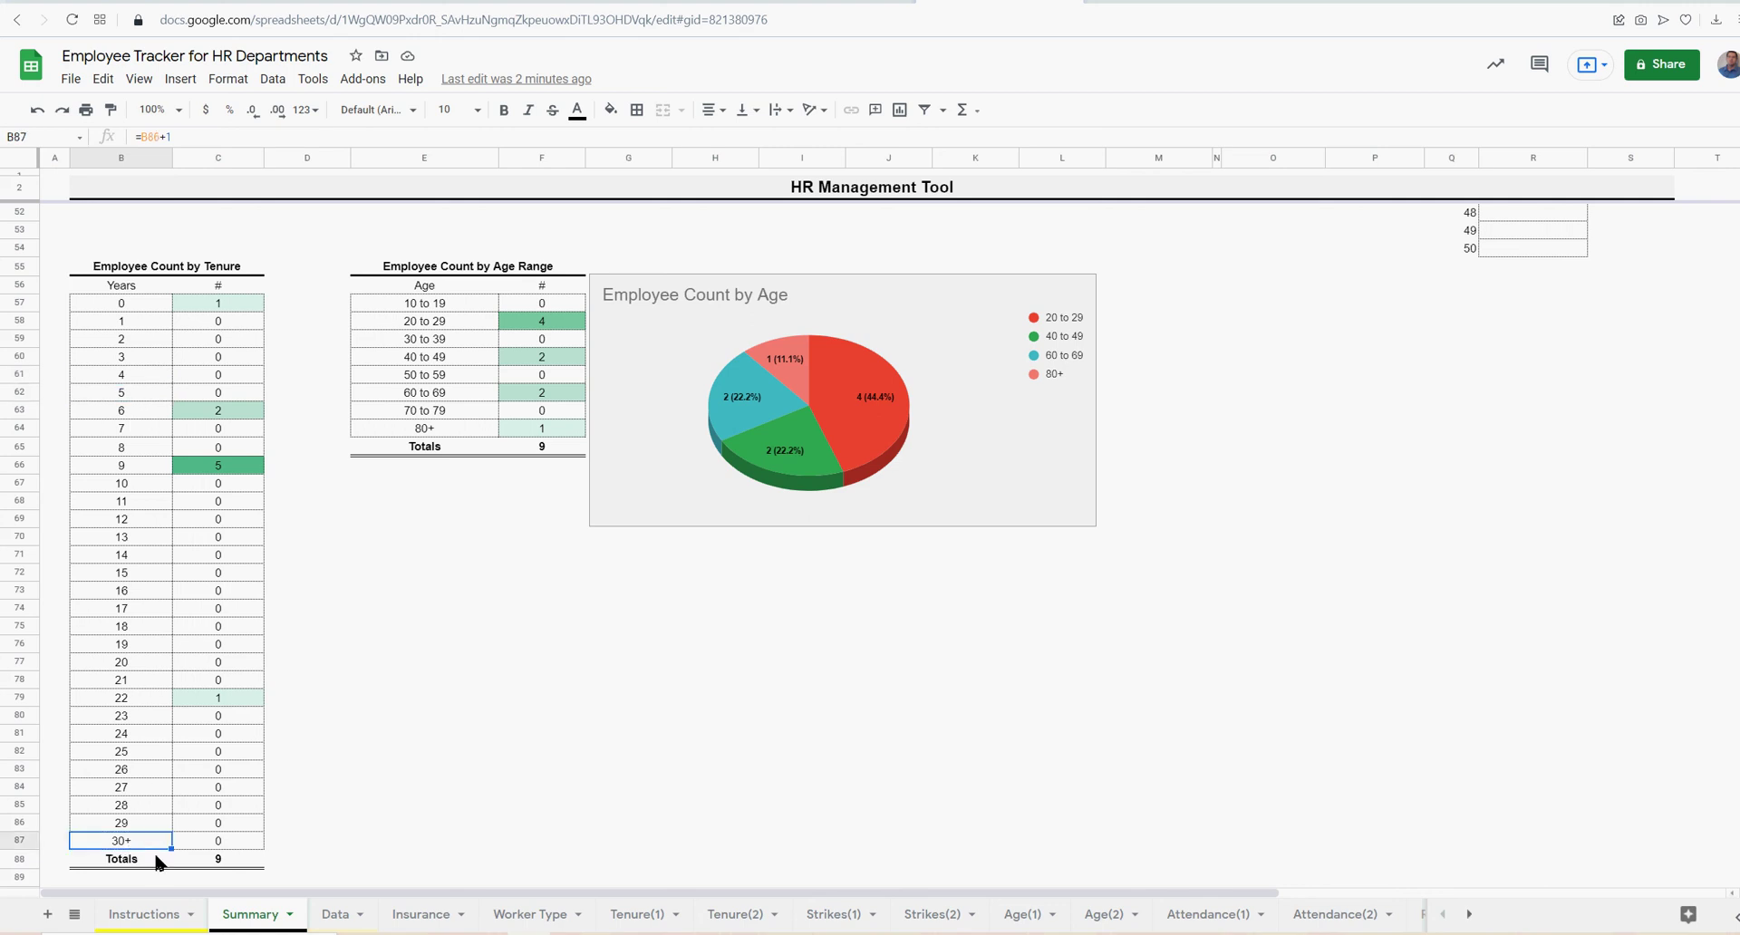
Examine the Employee Count by Age Range table, including the 80+ formula, and return to the HR Management Tool title
{"action": "left_click_drag", "start_coordinate": [439, 306], "coordinate": [536, 426]}
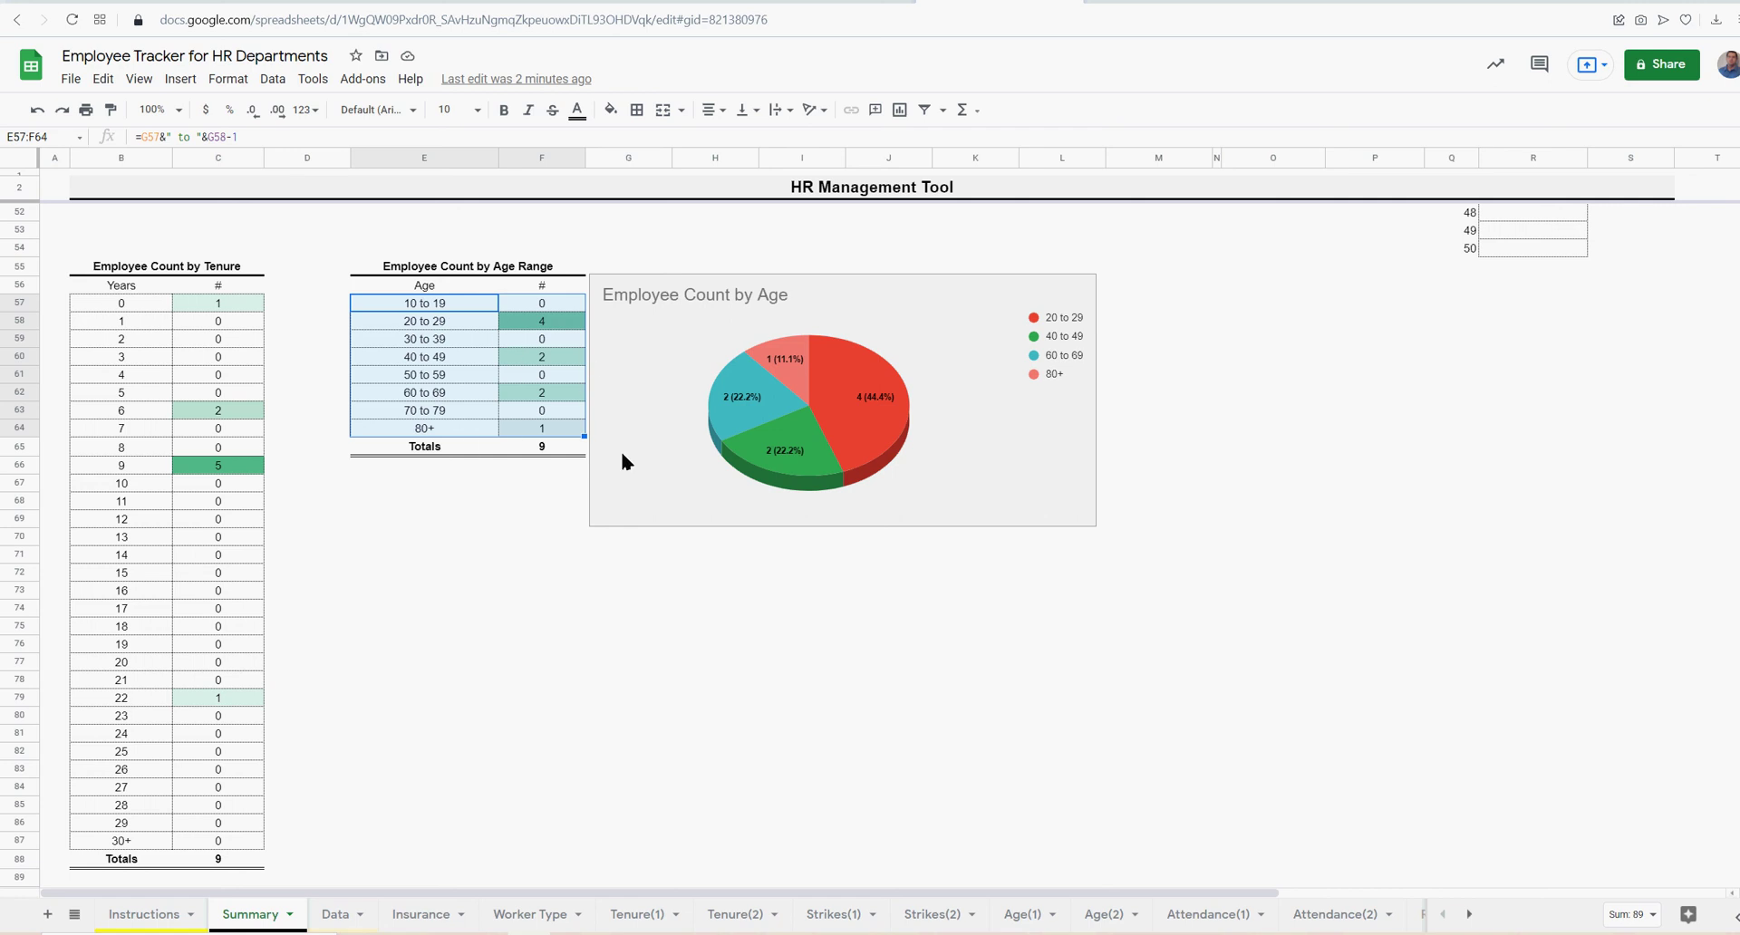
{"action": "left_click", "coordinate": [541, 429]}
{"action": "scroll", "coordinate": [513, 648], "scroll_direction": "up", "scroll_amount": 10}
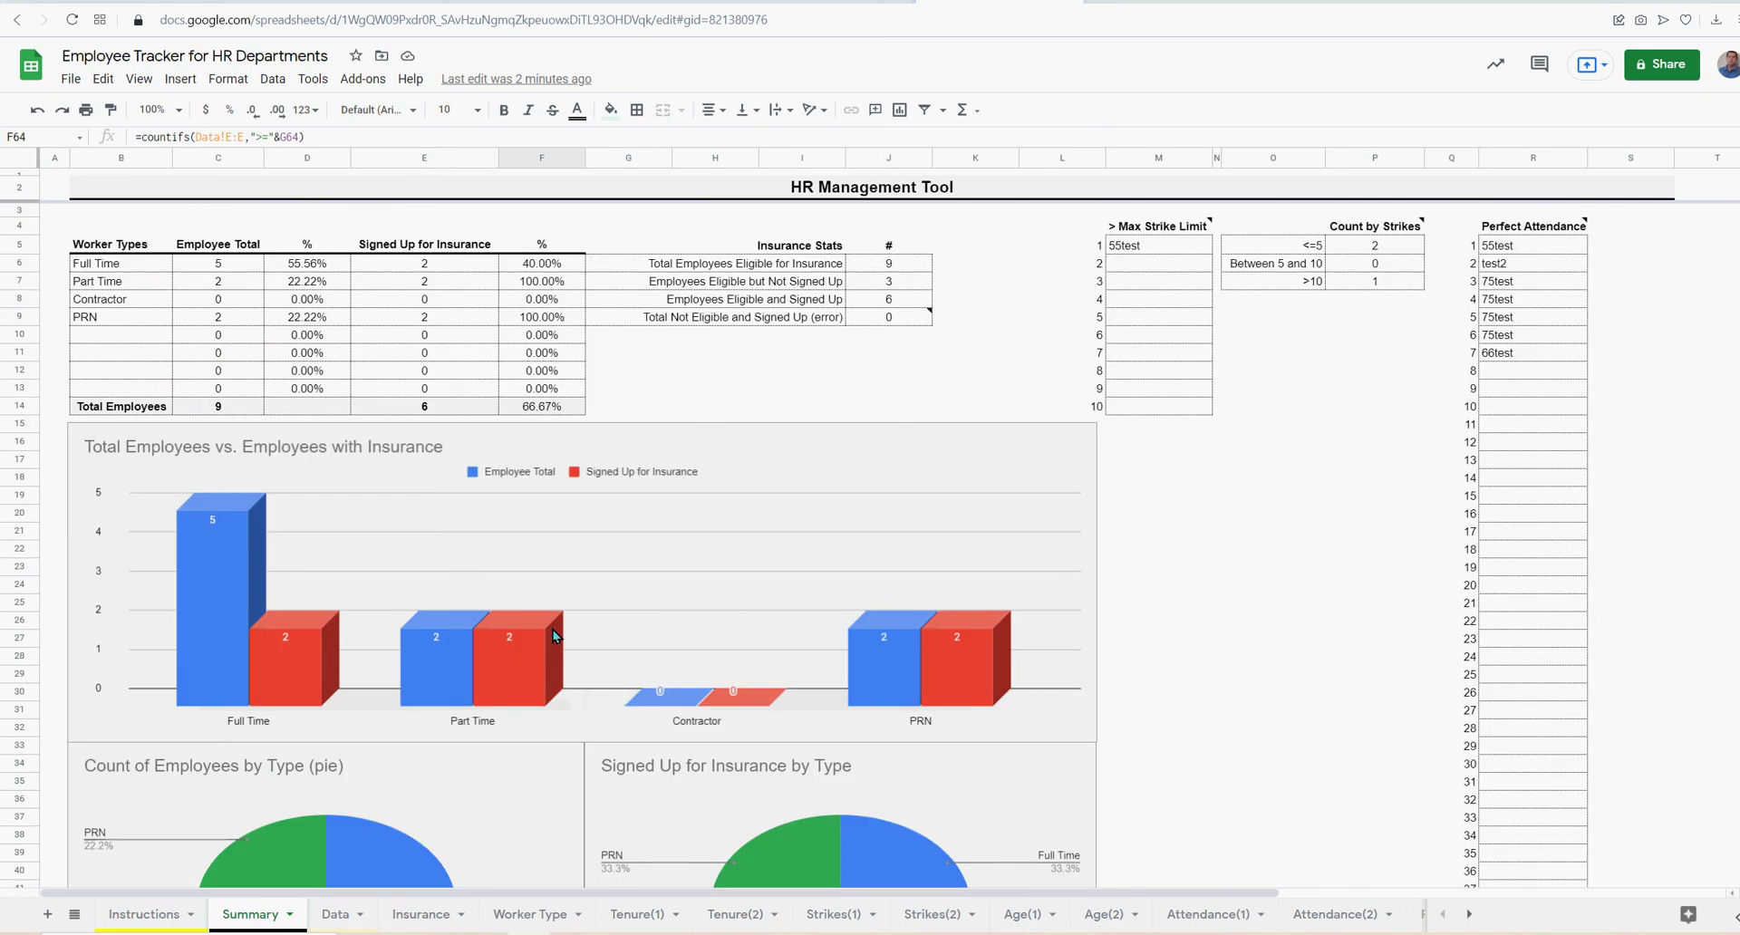
{"action": "left_click", "coordinate": [858, 194]}
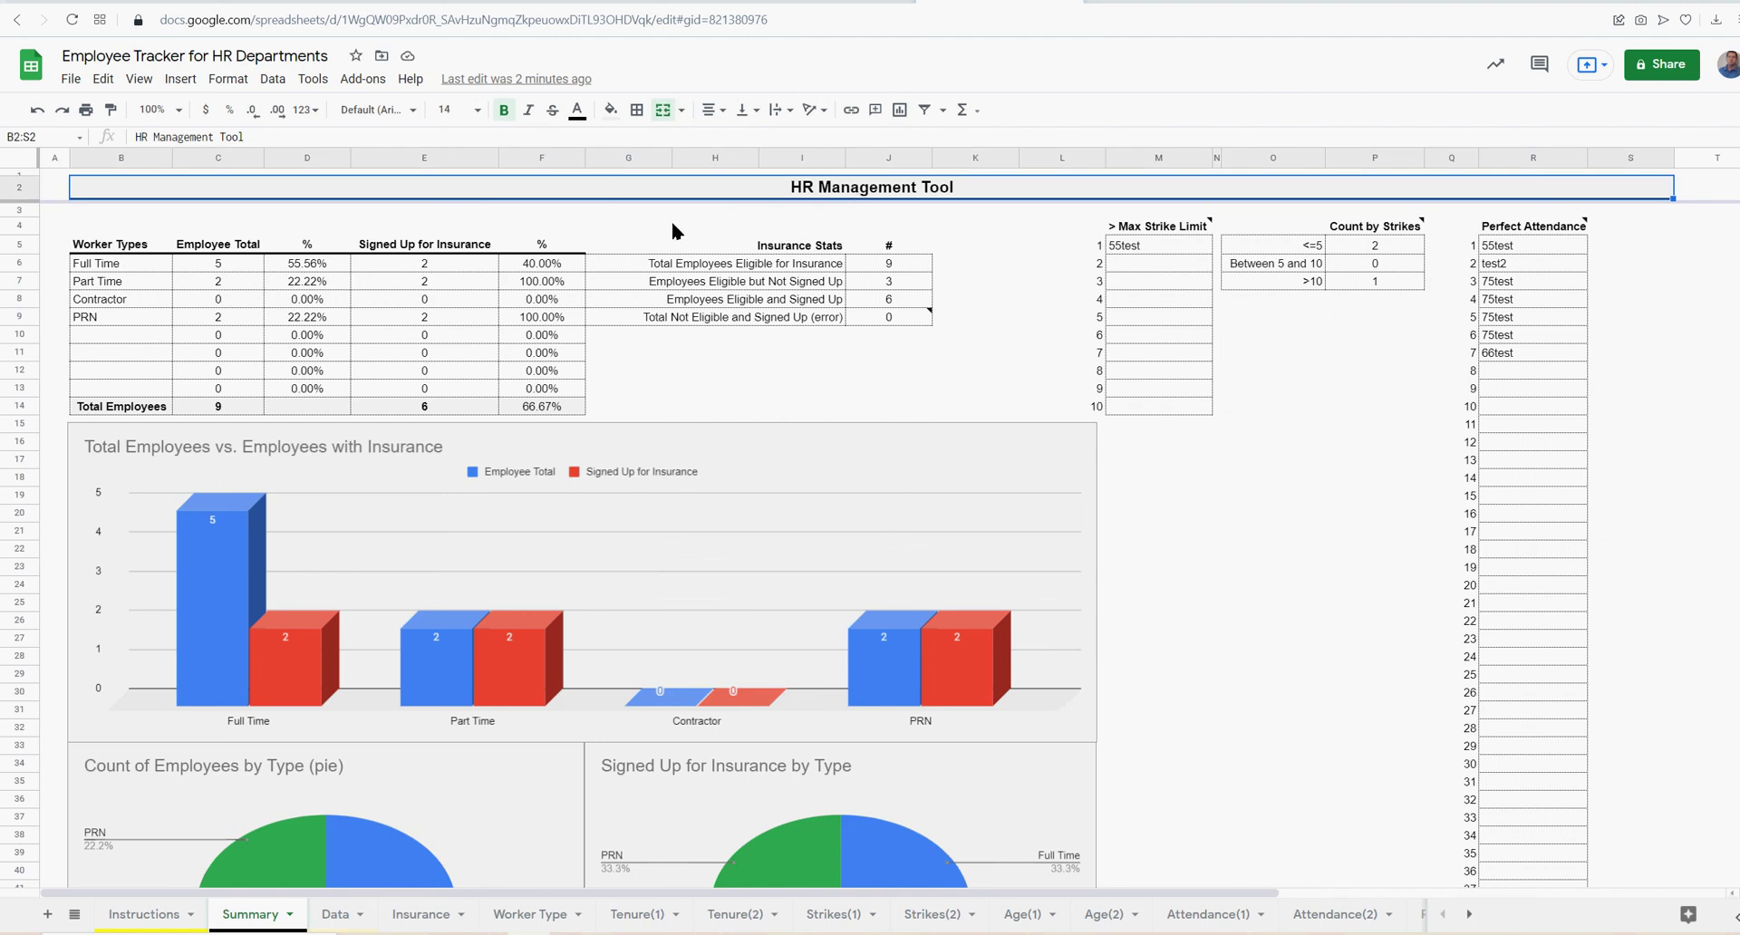
Read the Instructions sheet and locate the command for making a copy of the spreadsheet without running it
{"action": "left_click", "coordinate": [145, 914]}
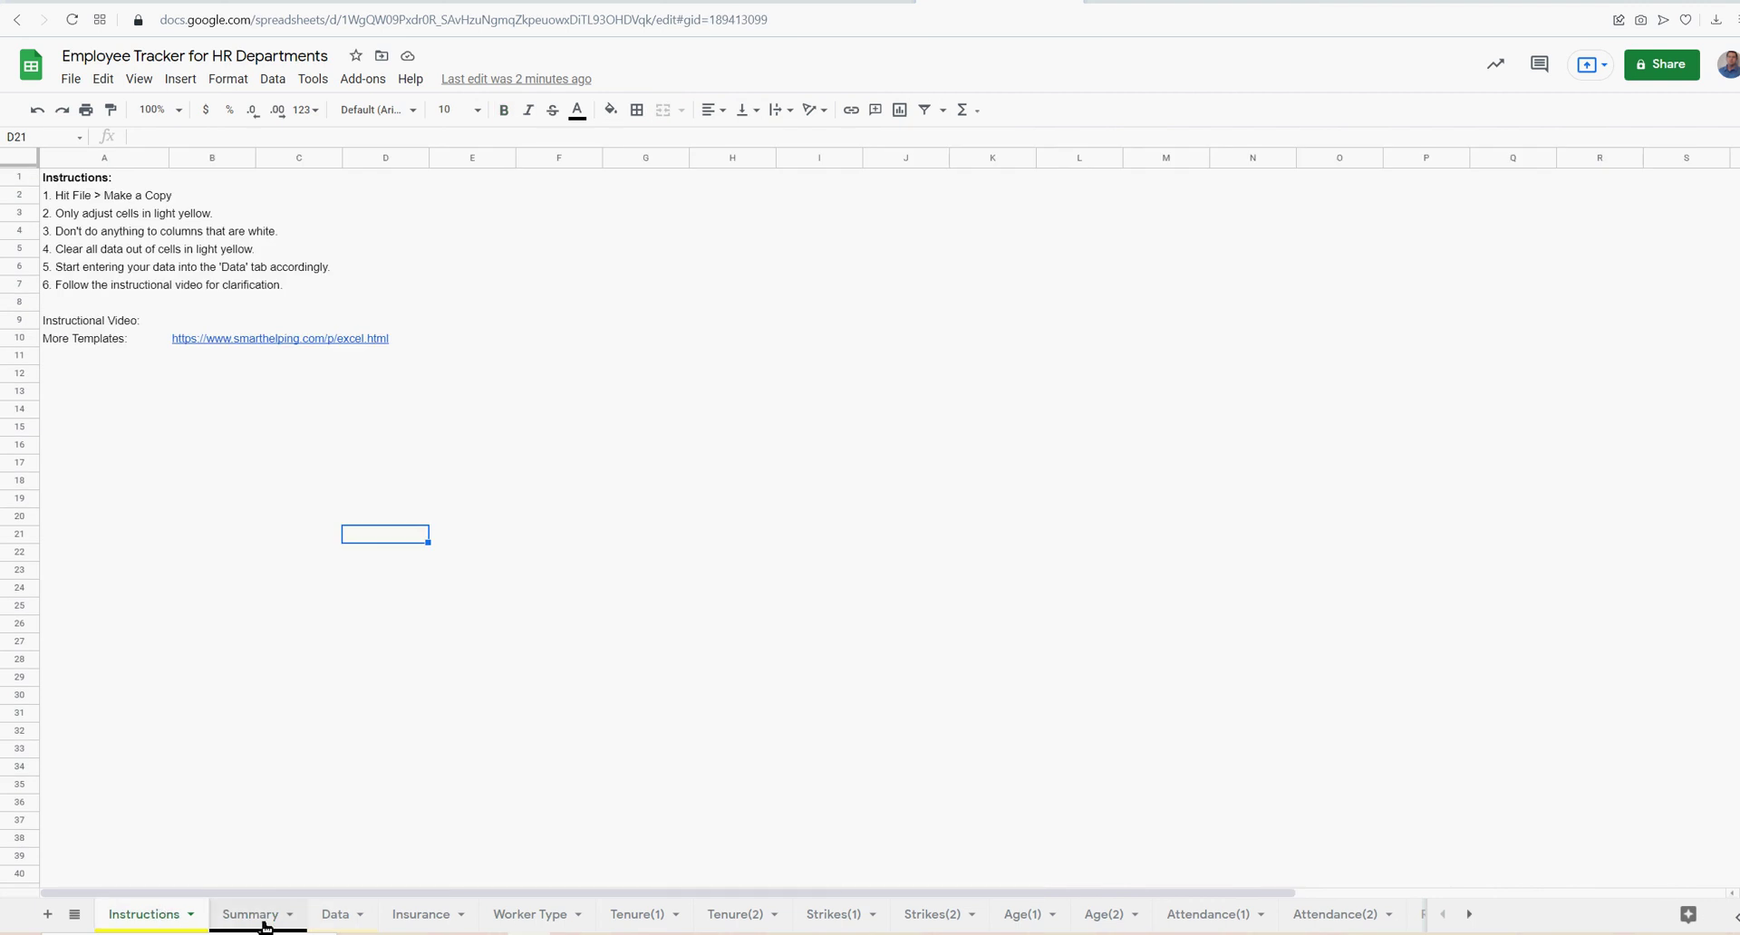
{"action": "left_click", "coordinate": [68, 200]}
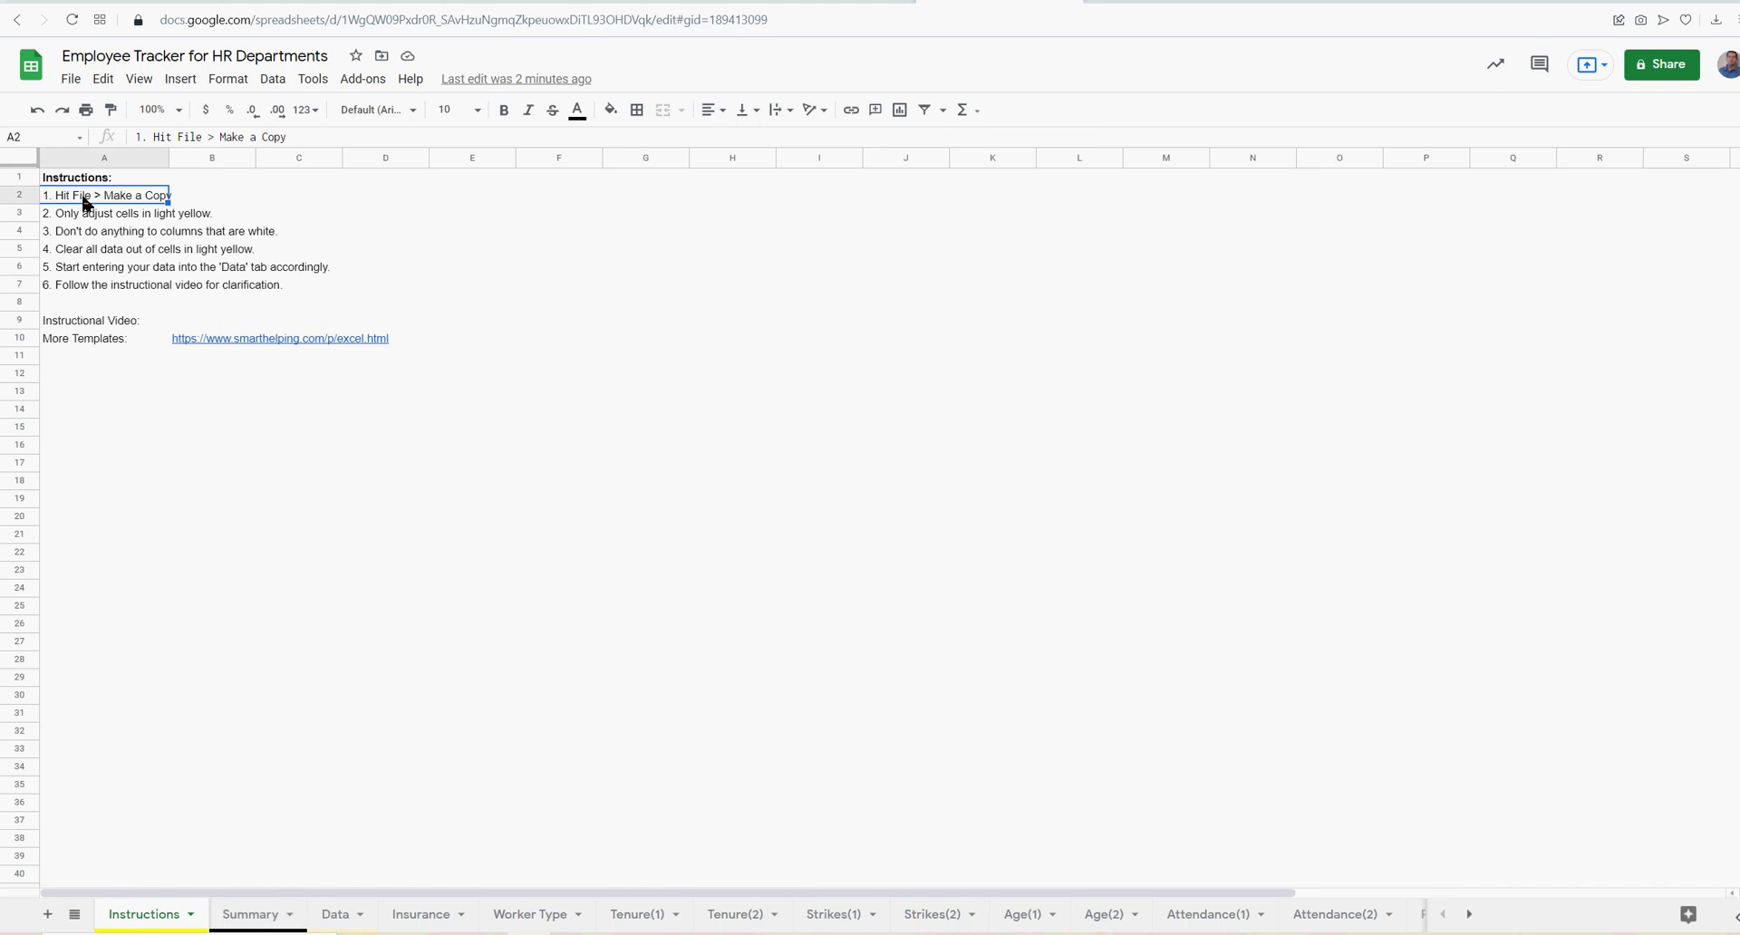
{"action": "left_click", "coordinate": [72, 79]}
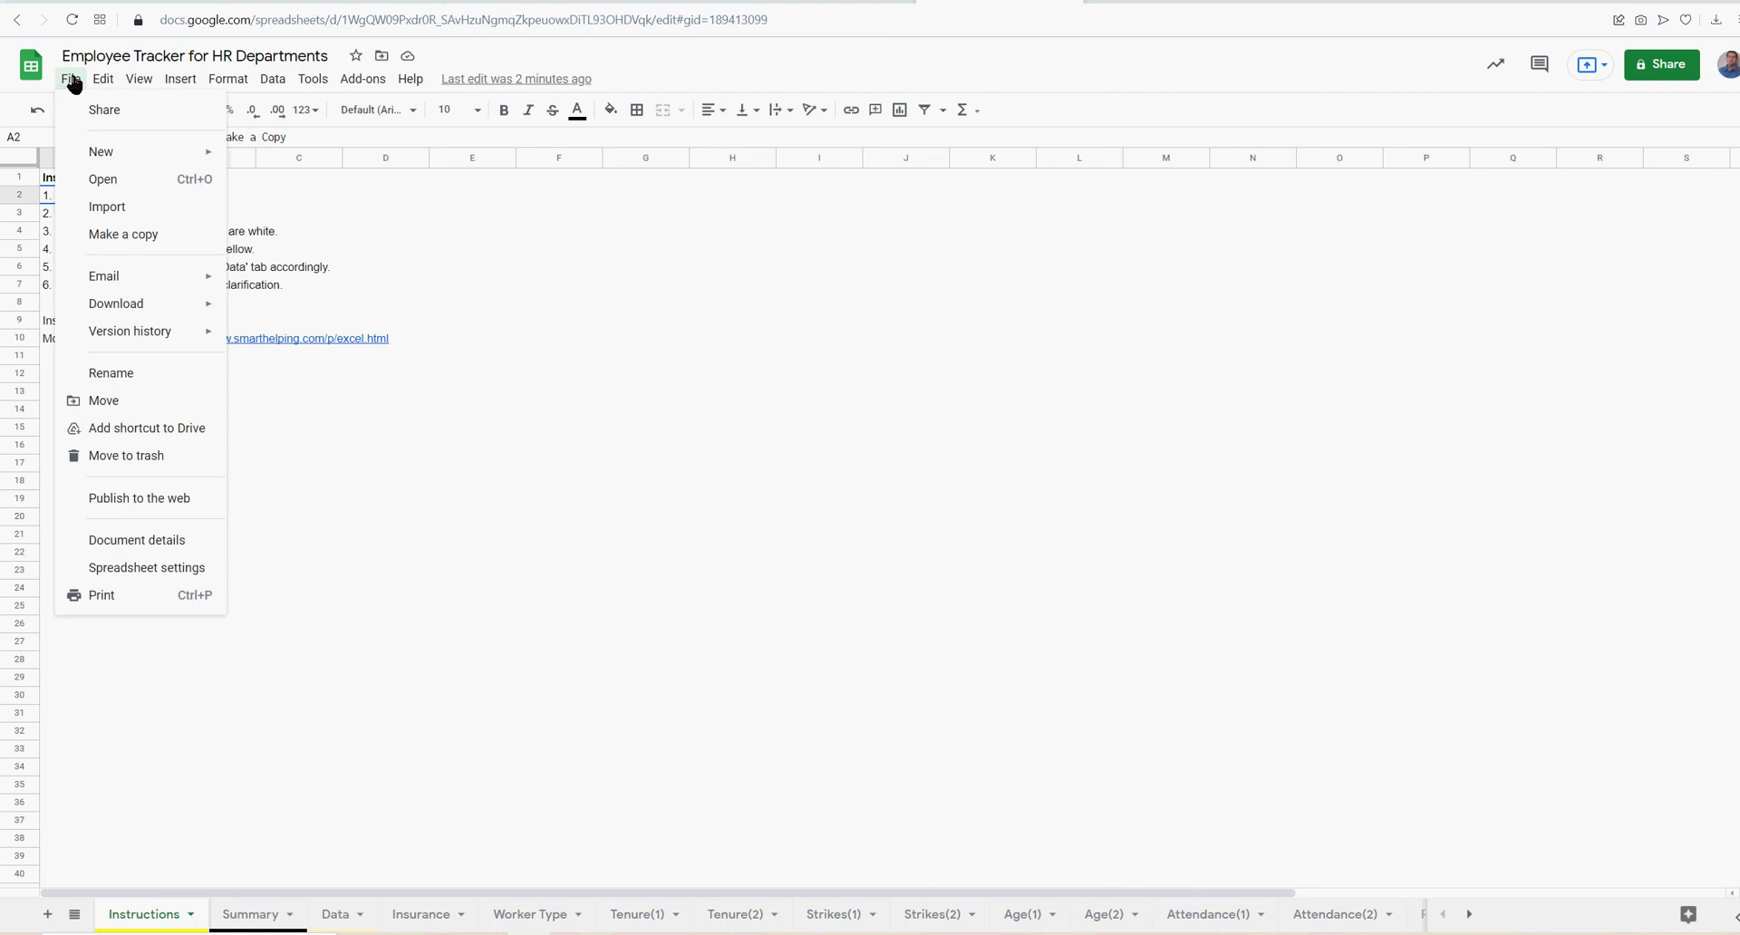
{"action": "mouse_move", "coordinate": [102, 79]}
{"action": "left_click", "coordinate": [650, 463]}
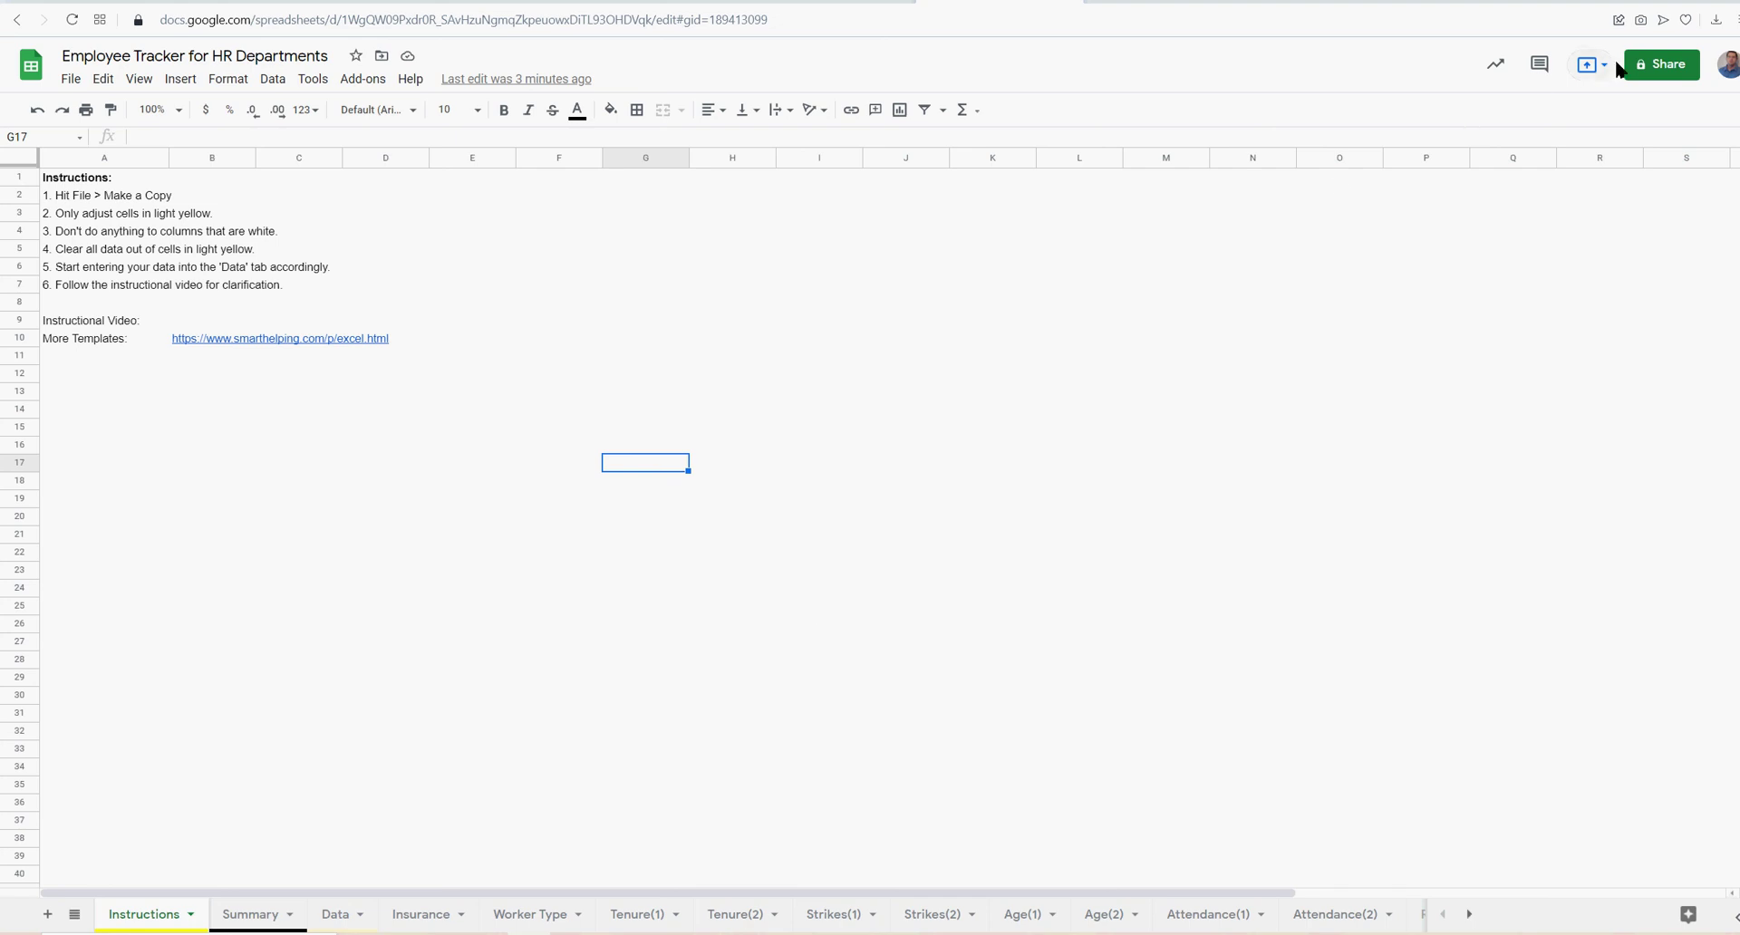
Go through instructions 2 to 6 on the Instructions sheet one by one, from adjusting only light yellow cells to following the instructional video
{"action": "left_click", "coordinate": [66, 217]}
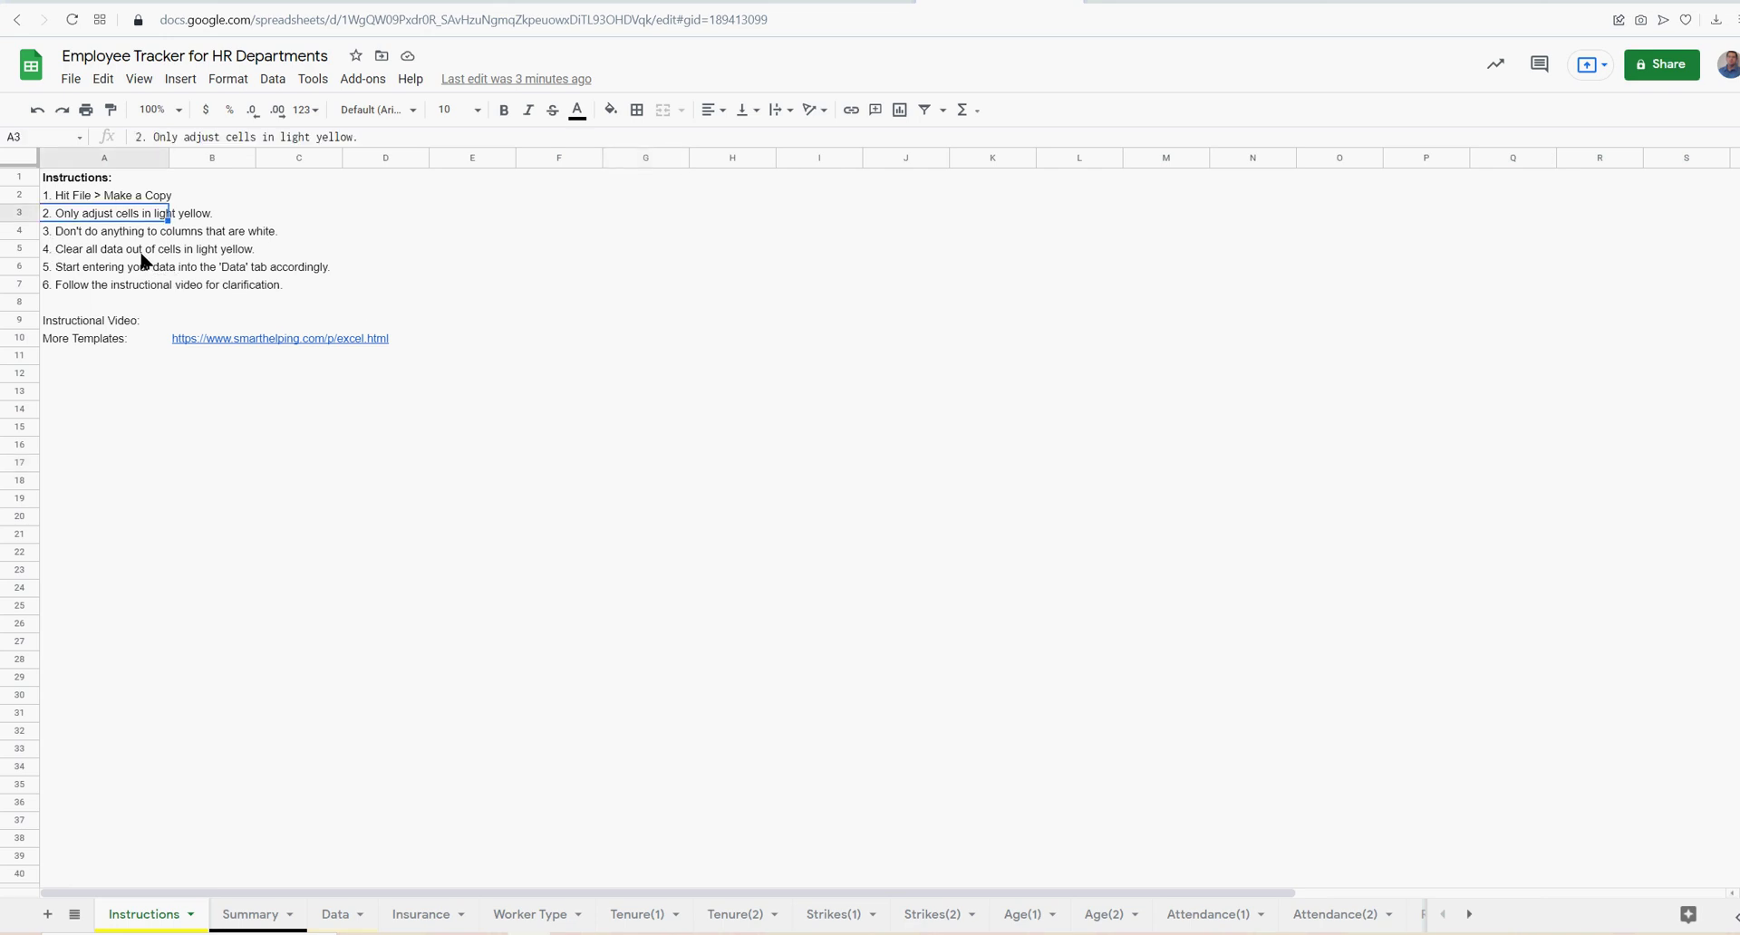
{"action": "left_click", "coordinate": [67, 234]}
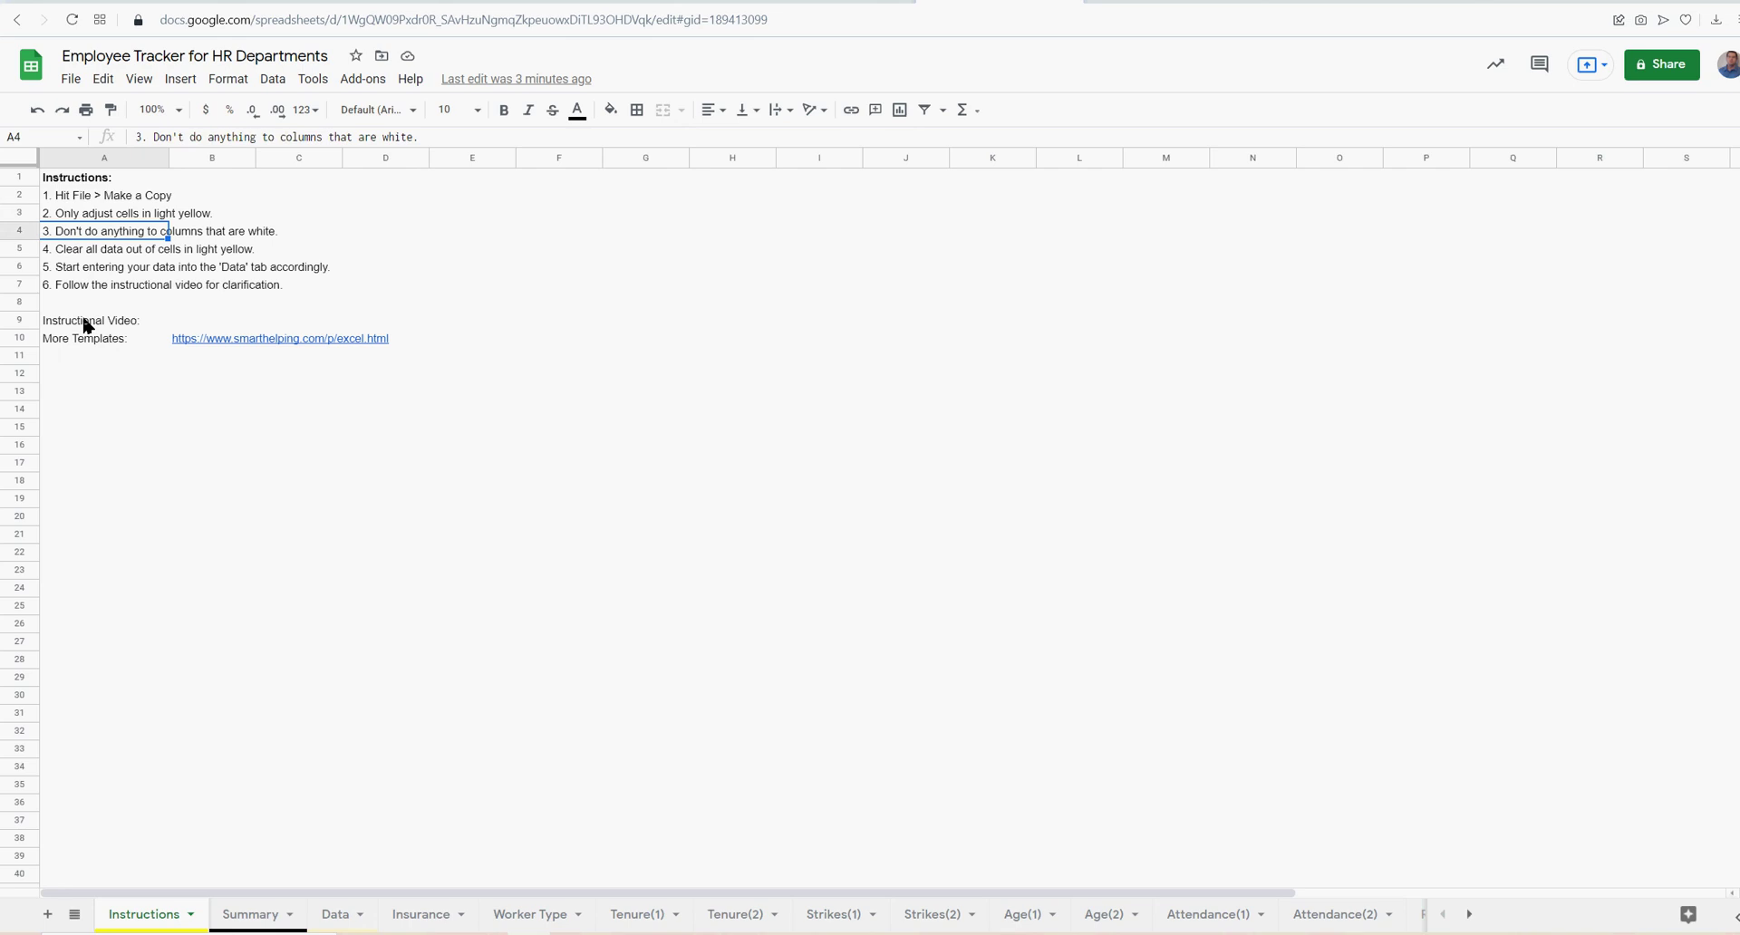
{"action": "left_click", "coordinate": [60, 250]}
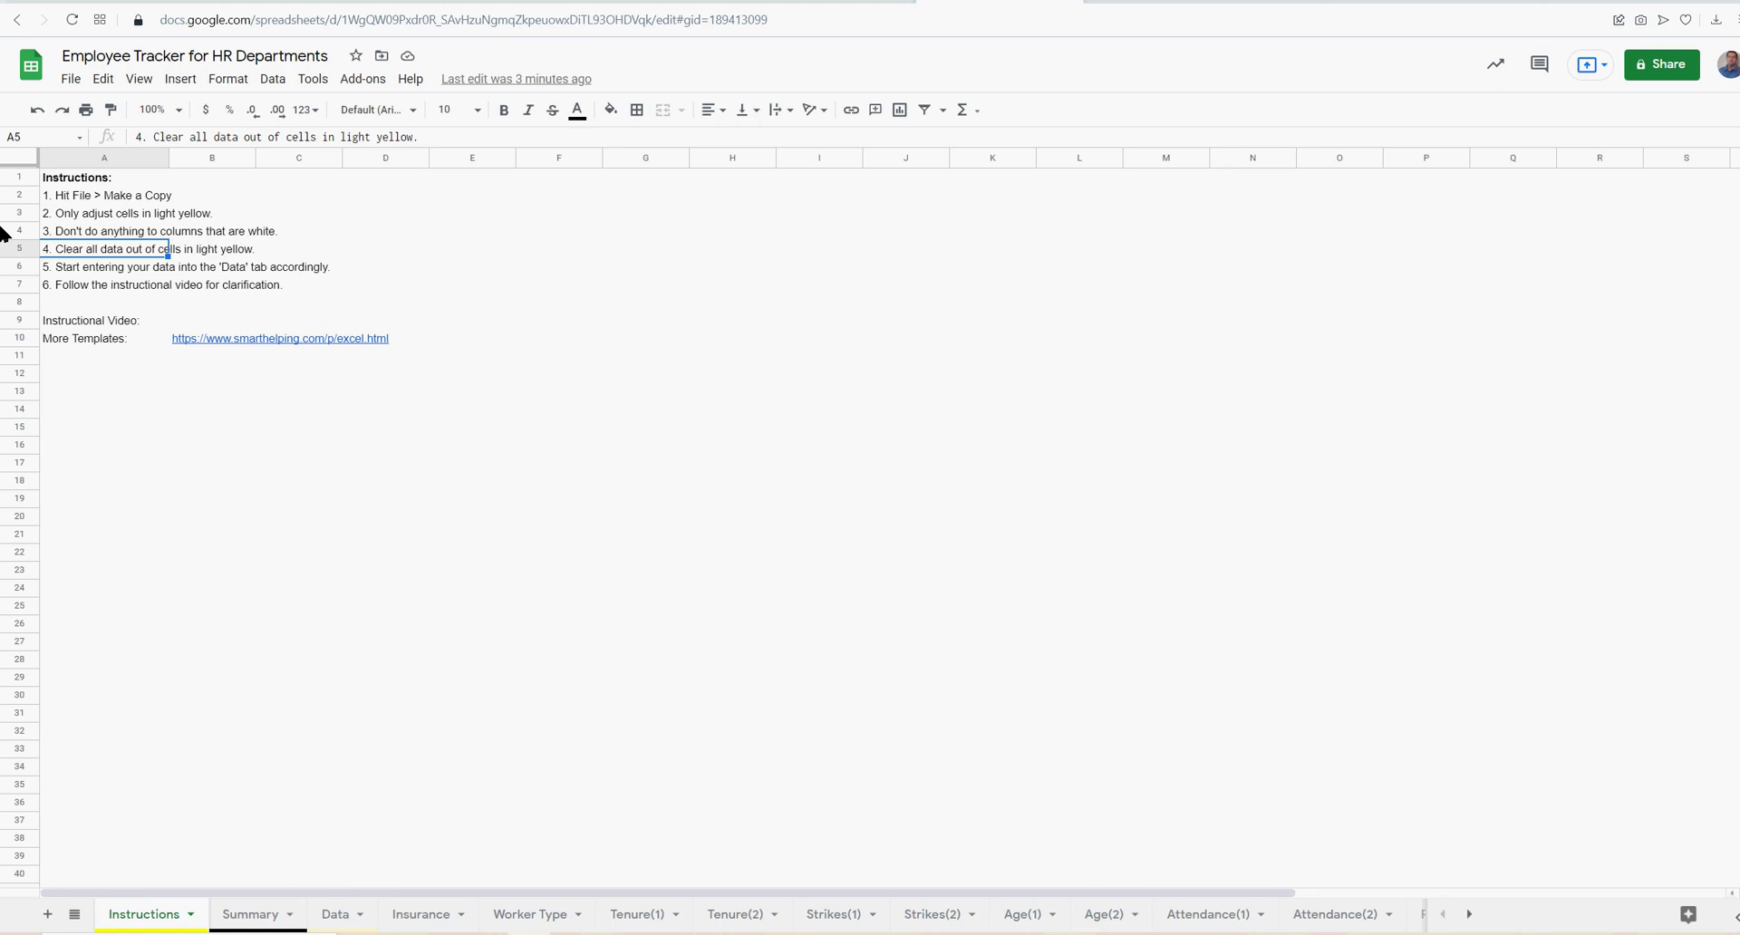
{"action": "left_click", "coordinate": [76, 272]}
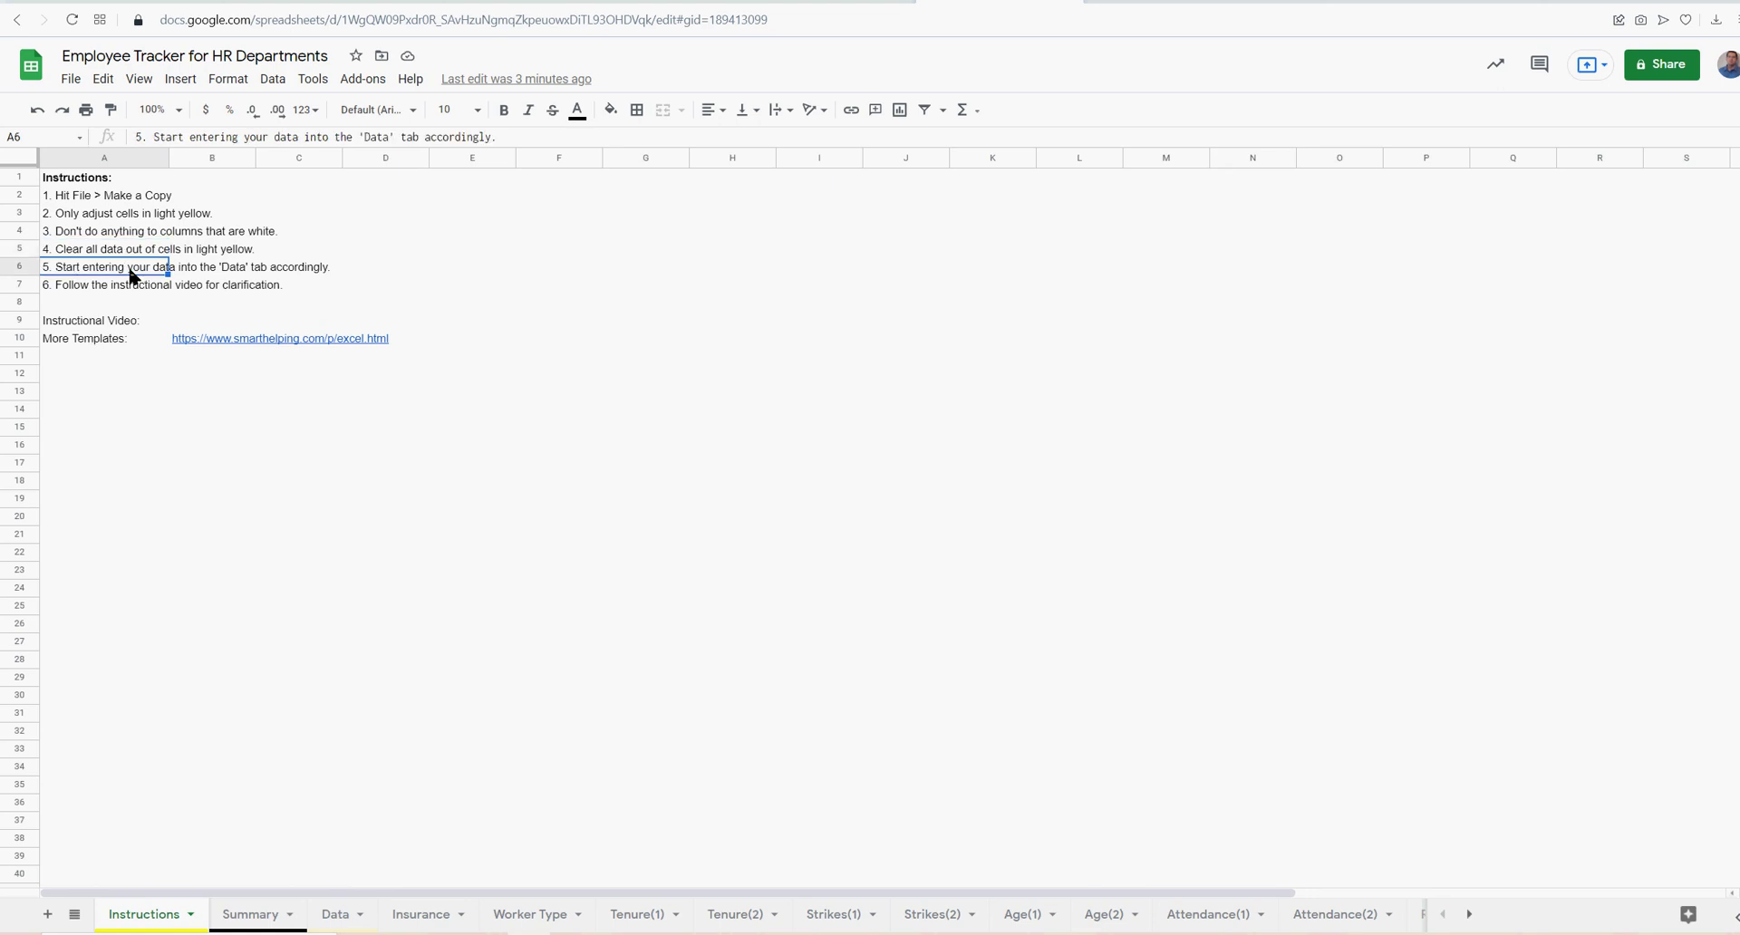
{"action": "left_click", "coordinate": [82, 288]}
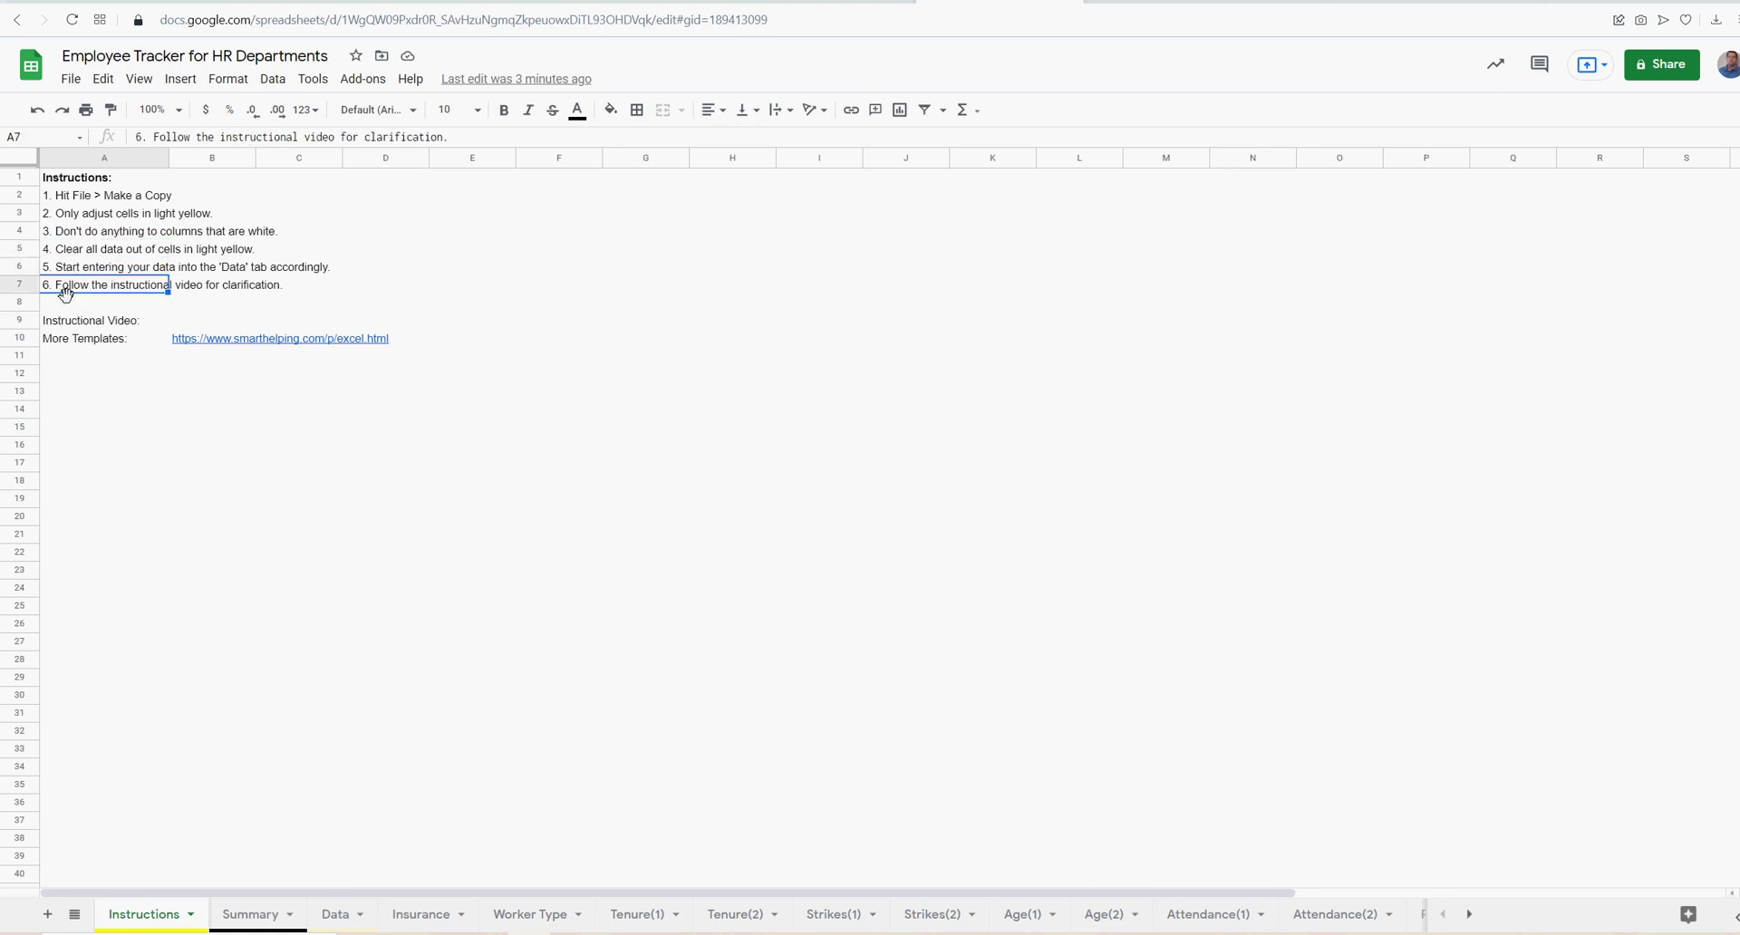
{"action": "left_click", "coordinate": [309, 569]}
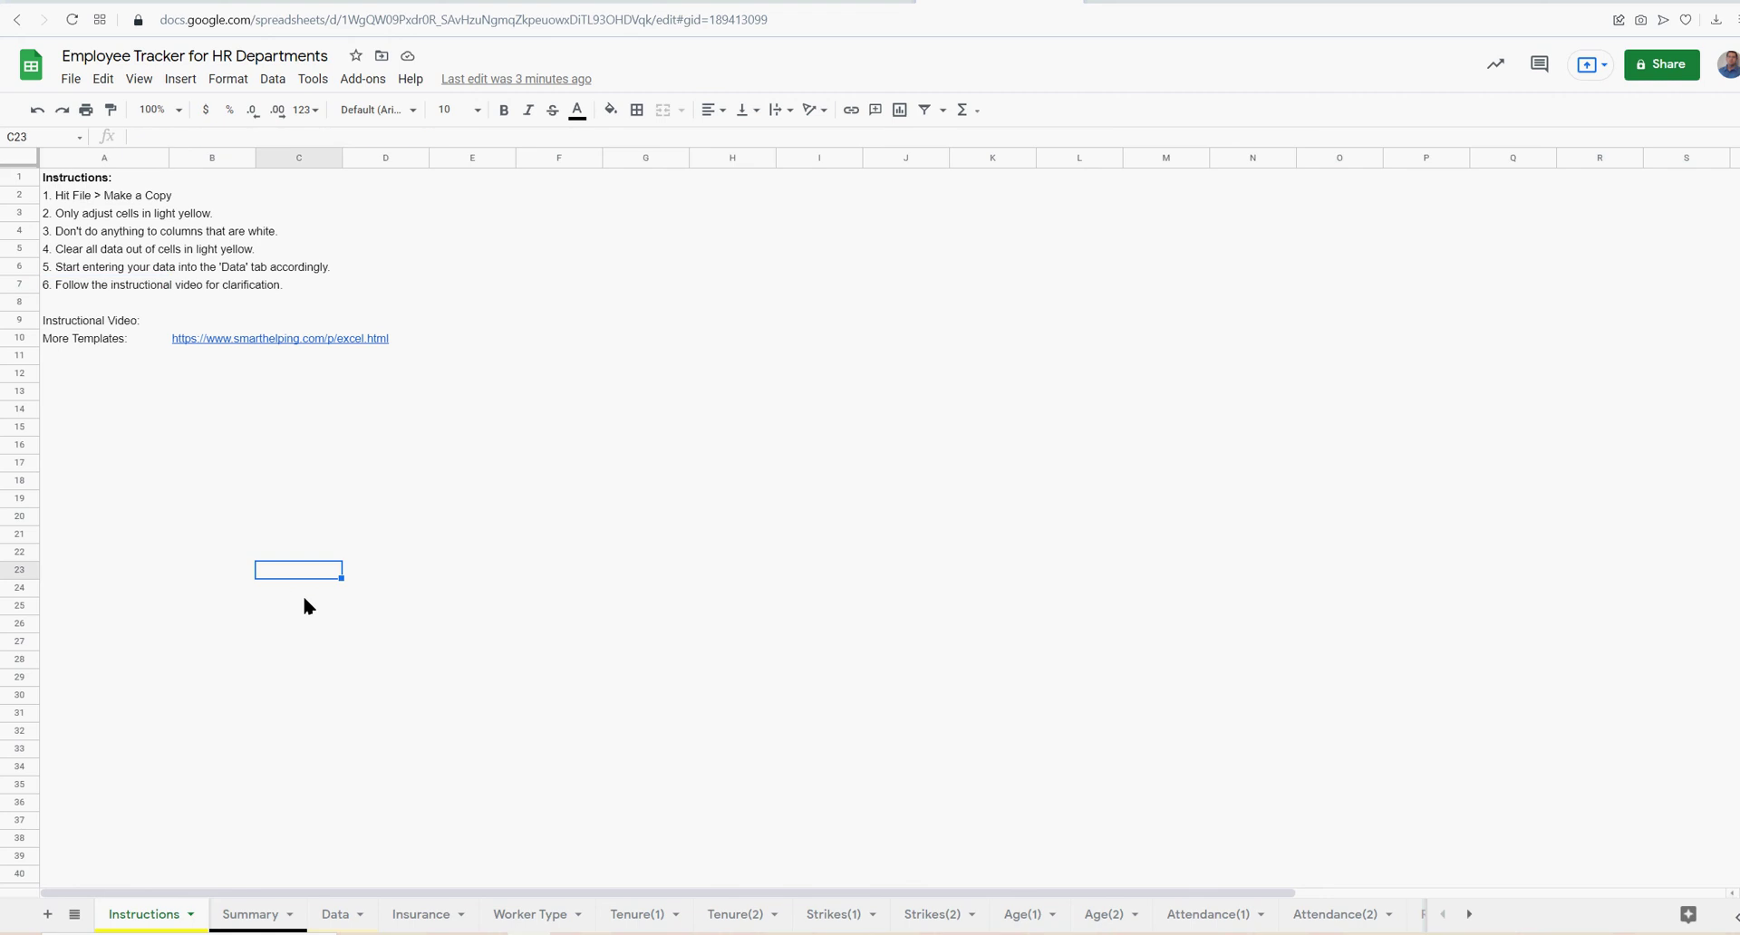
Look over the Summary sheet, then review the employee columns on the Data sheet, including the Insurance Eligibility Status entries
{"action": "left_click", "coordinate": [263, 915]}
{"action": "scroll", "coordinate": [270, 679], "scroll_direction": "down", "scroll_amount": 5}
{"action": "scroll", "coordinate": [270, 675], "scroll_direction": "up", "scroll_amount": 5}
{"action": "left_click", "coordinate": [340, 915]}
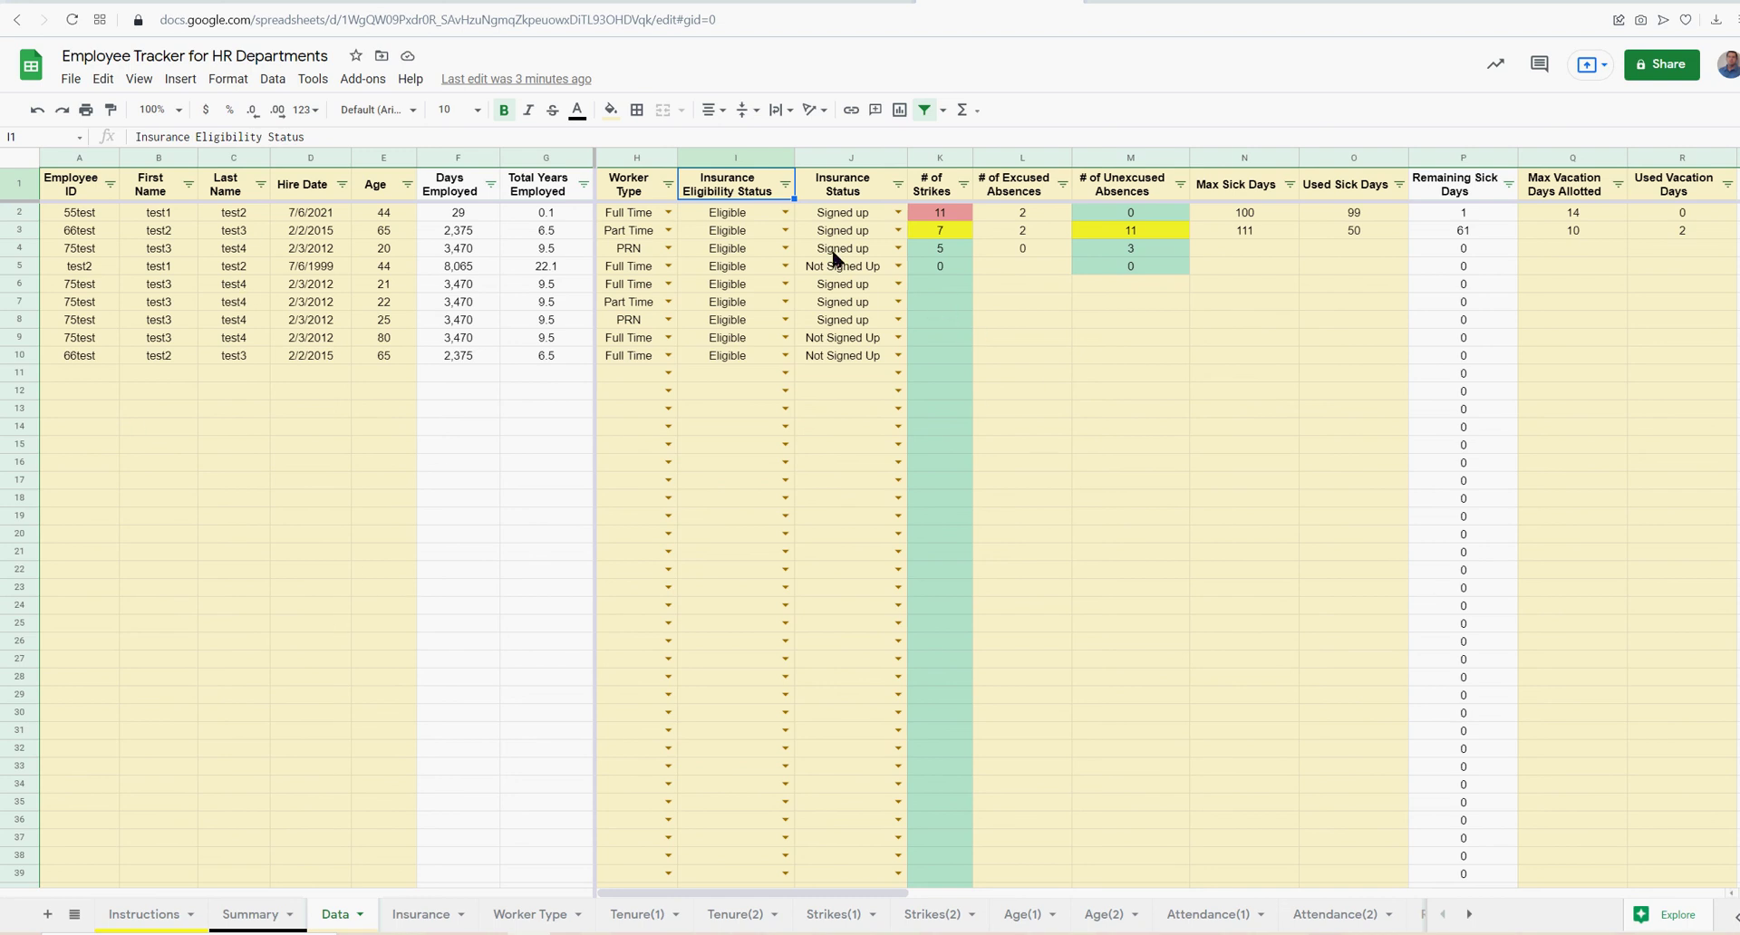
{"action": "key", "text": "Down"}
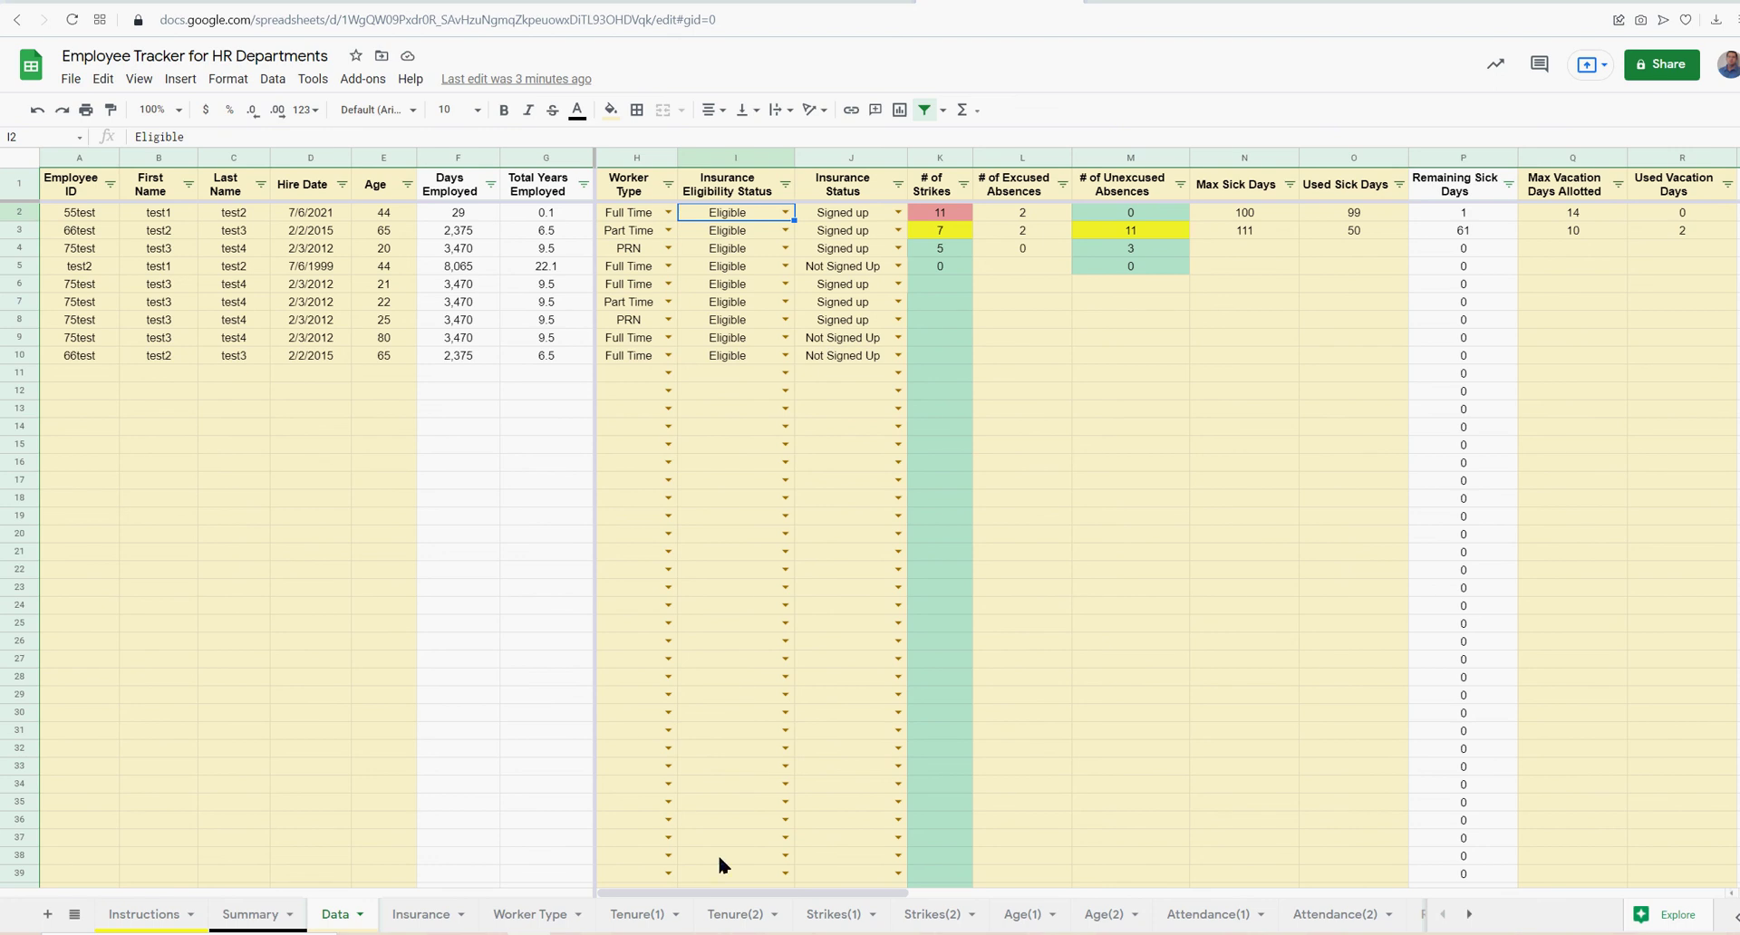
{"action": "mouse_move", "coordinate": [715, 886]}
{"action": "left_mouse_down"}
{"action": "mouse_move", "coordinate": [1287, 896]}
{"action": "mouse_move", "coordinate": [685, 900]}
{"action": "left_mouse_up"}
Review the Summary sheet's charts down to the tenure and age tables once more, and return to the Instructions sheet
{"action": "left_click", "coordinate": [254, 917]}
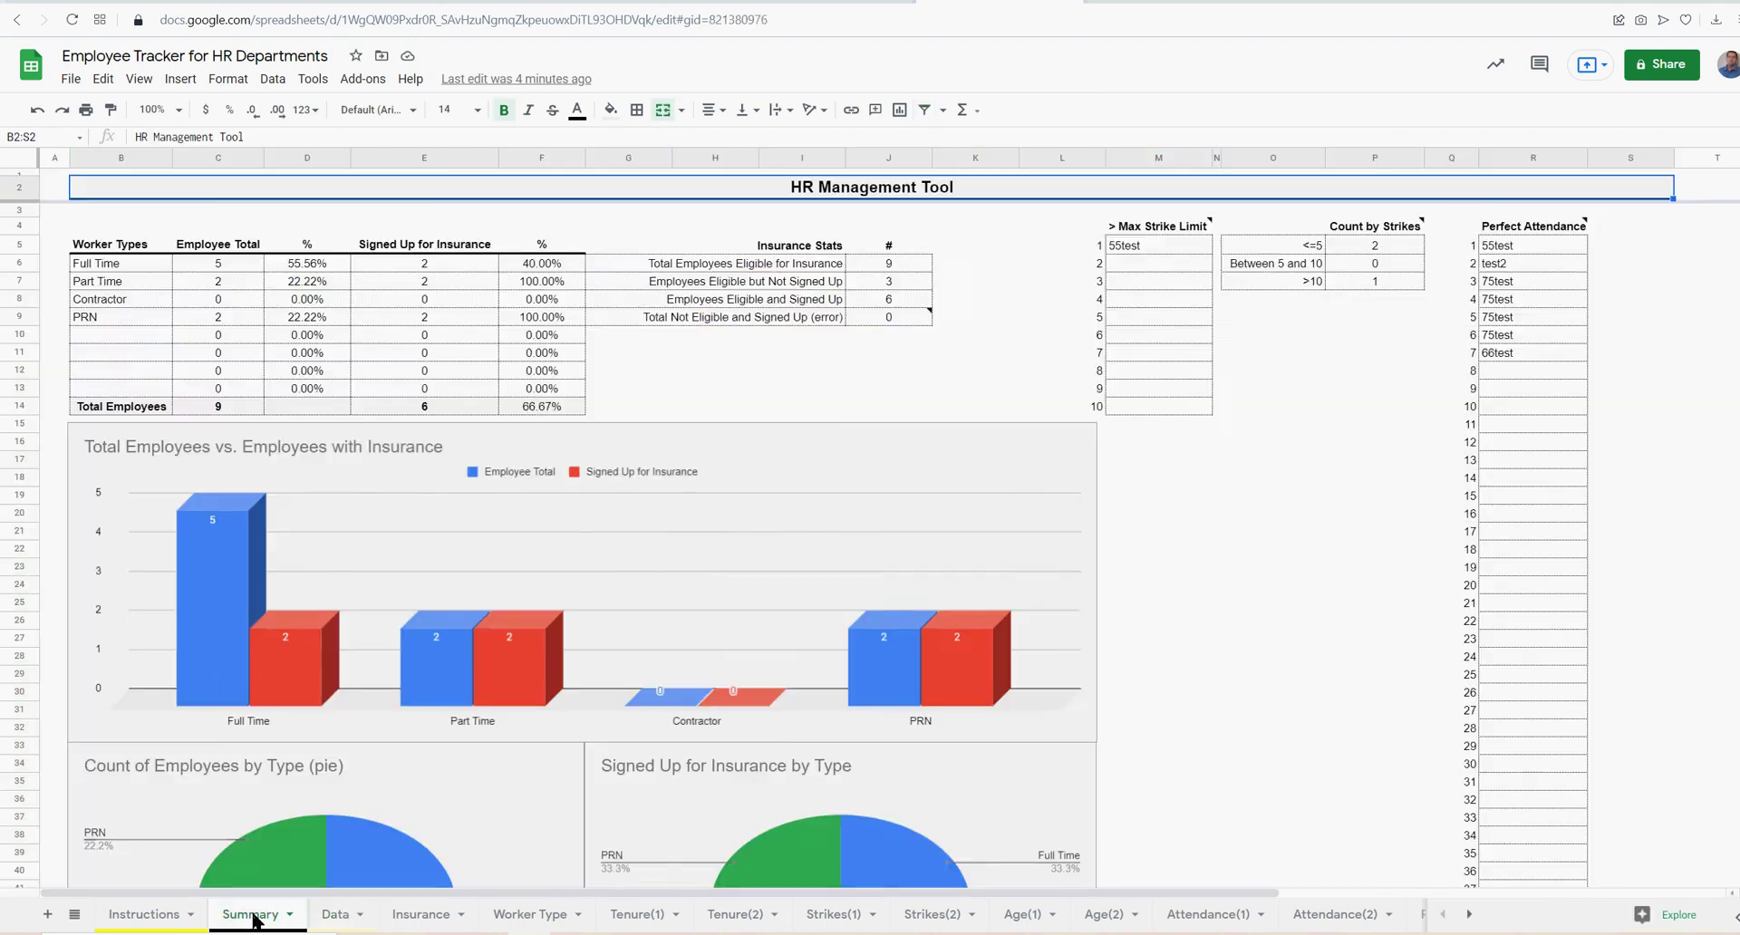
{"action": "scroll", "coordinate": [220, 650], "scroll_direction": "down", "scroll_amount": 15}
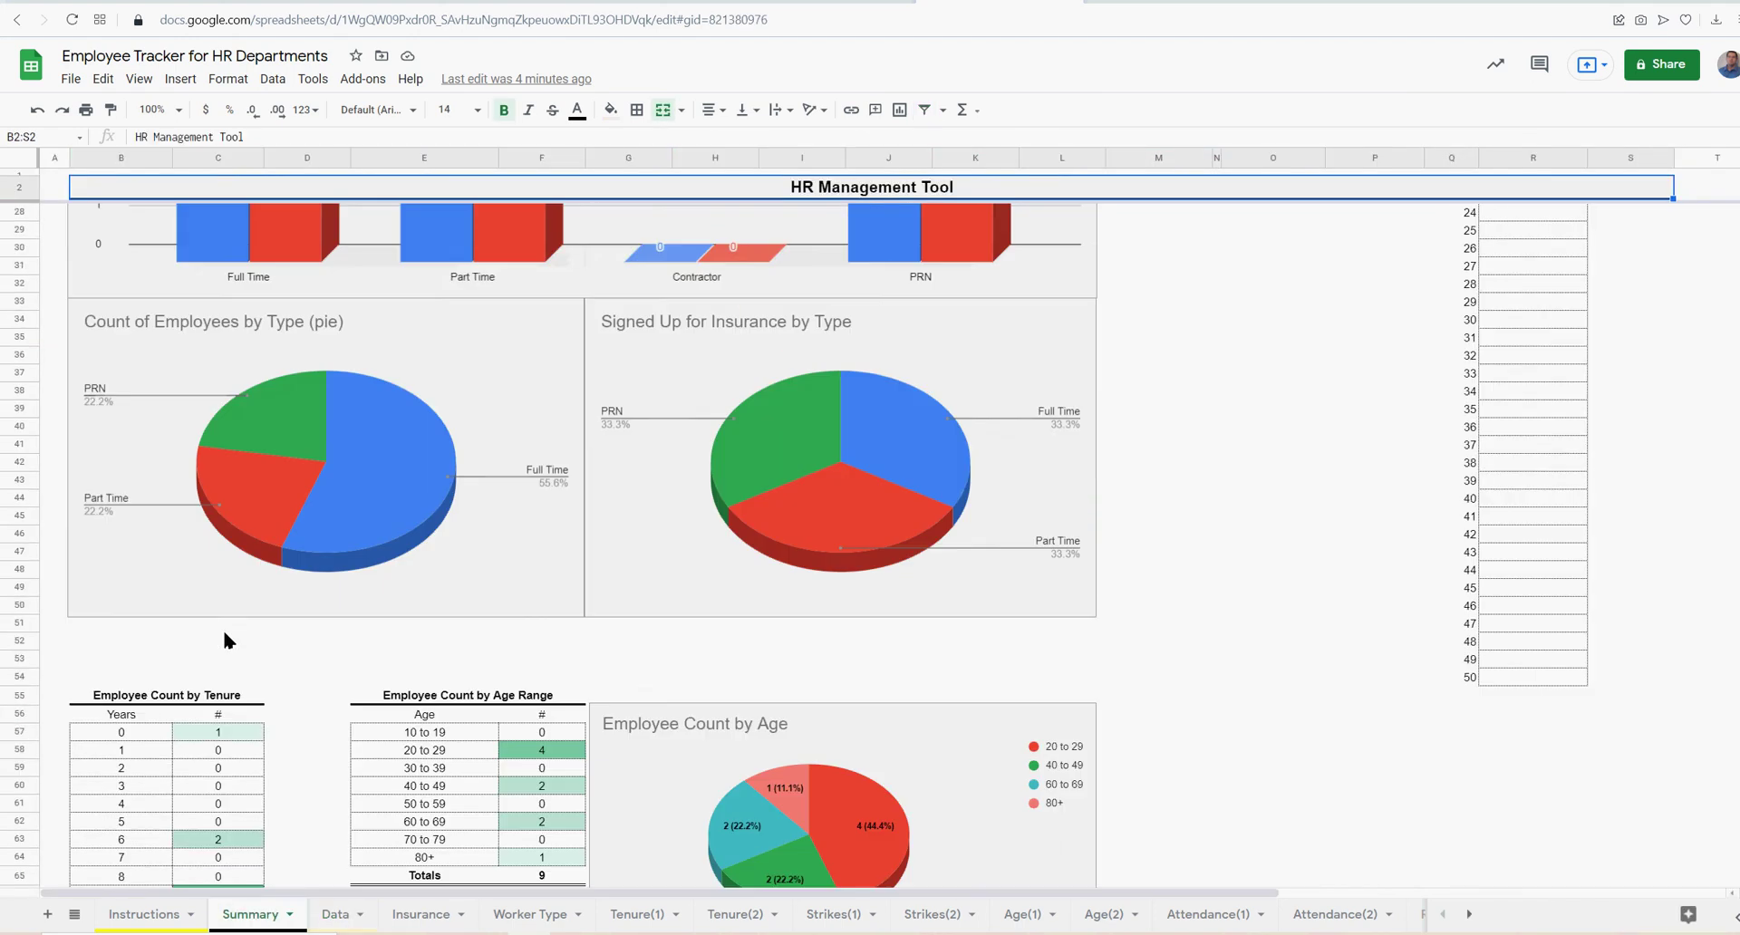
{"action": "scroll", "coordinate": [224, 634], "scroll_direction": "up", "scroll_amount": 15}
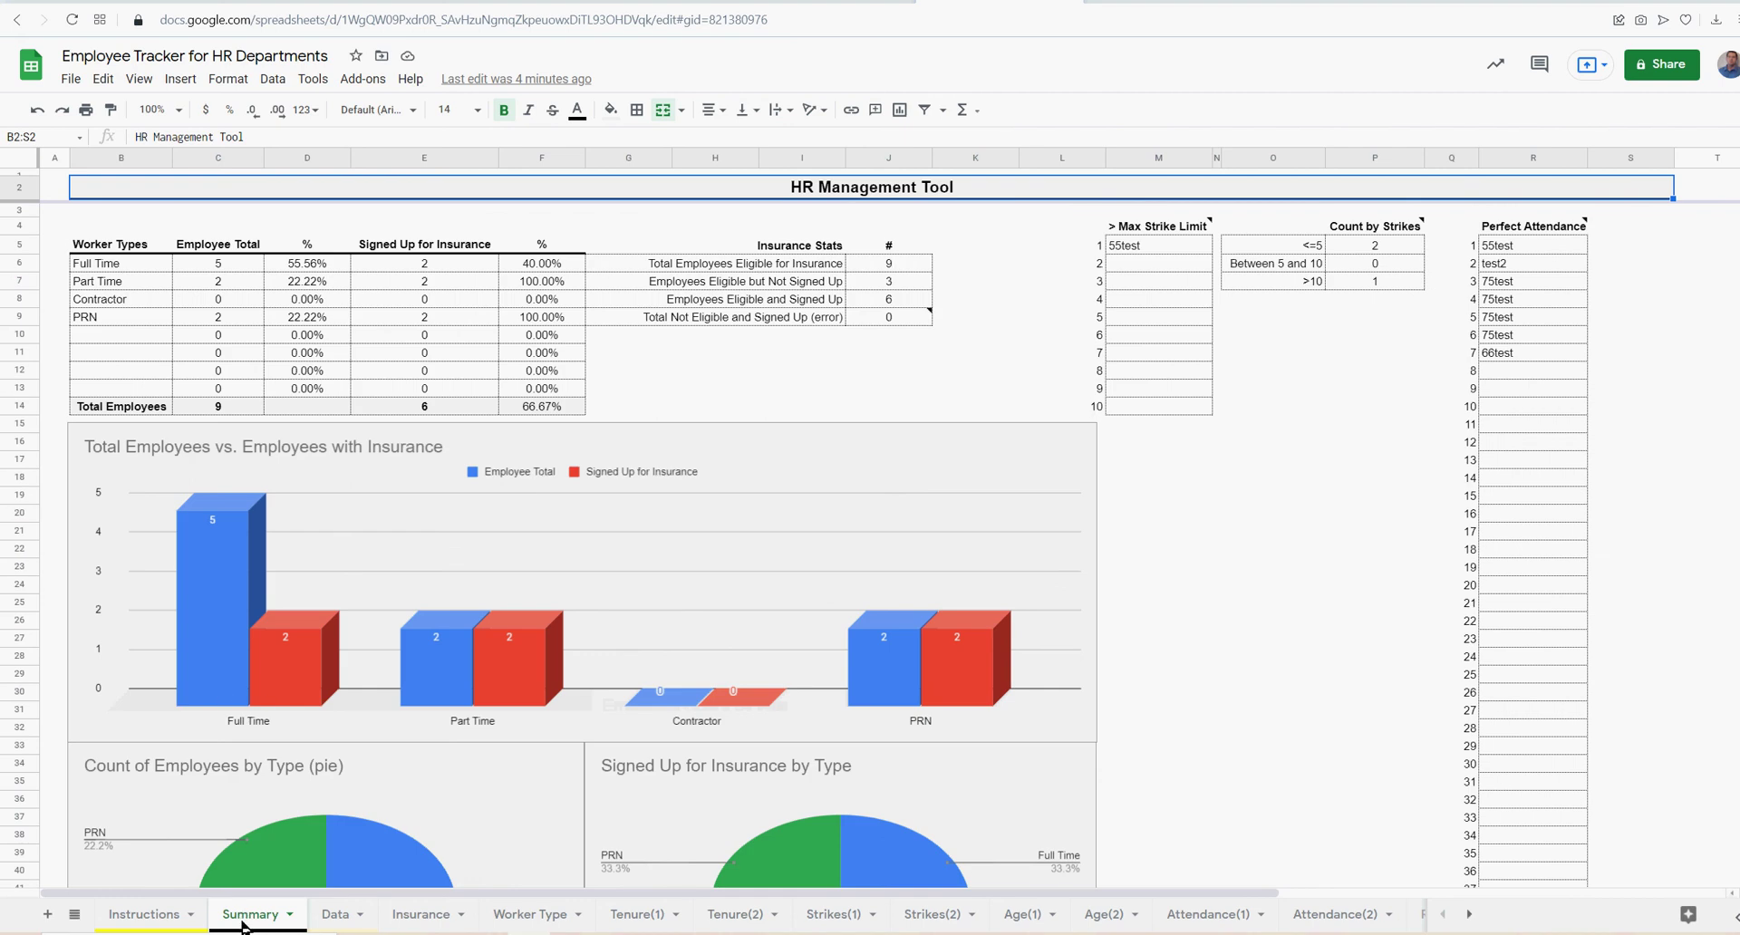
{"action": "left_click", "coordinate": [141, 915]}
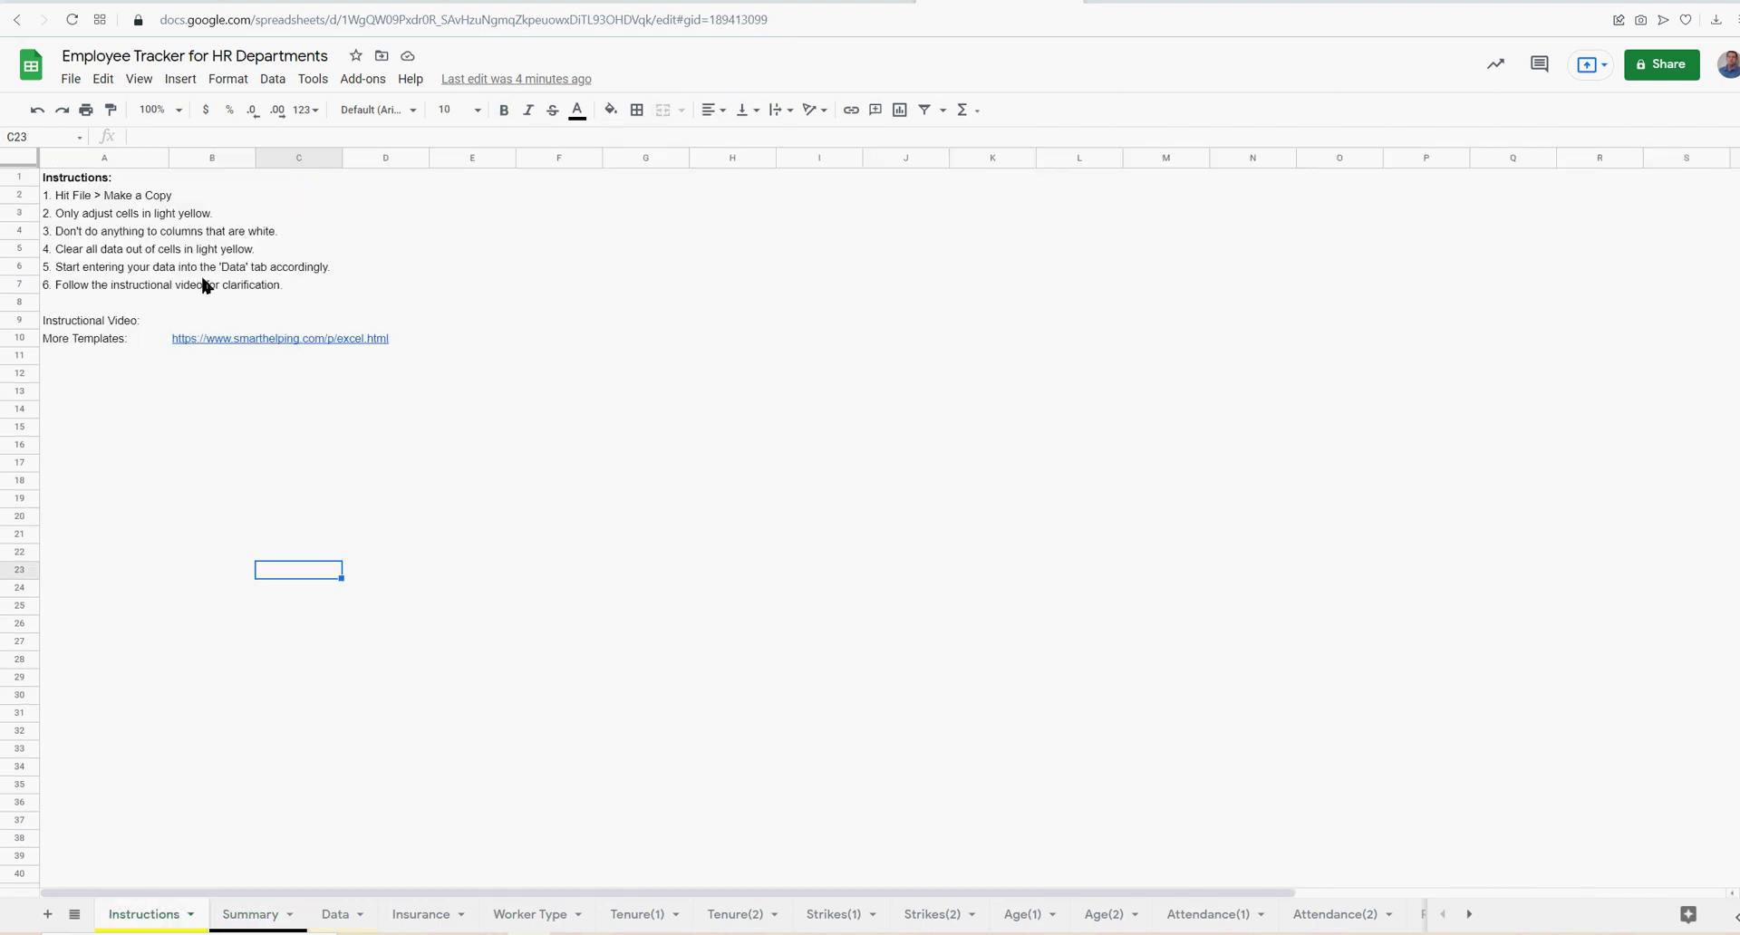